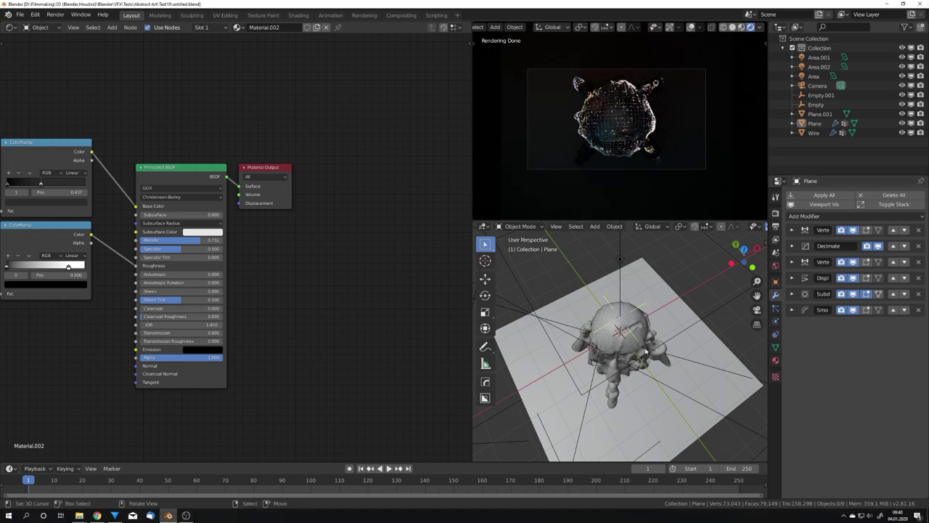
middle_click_drag(631, 376, 622, 342)
scroll(627, 365, "up", 5)
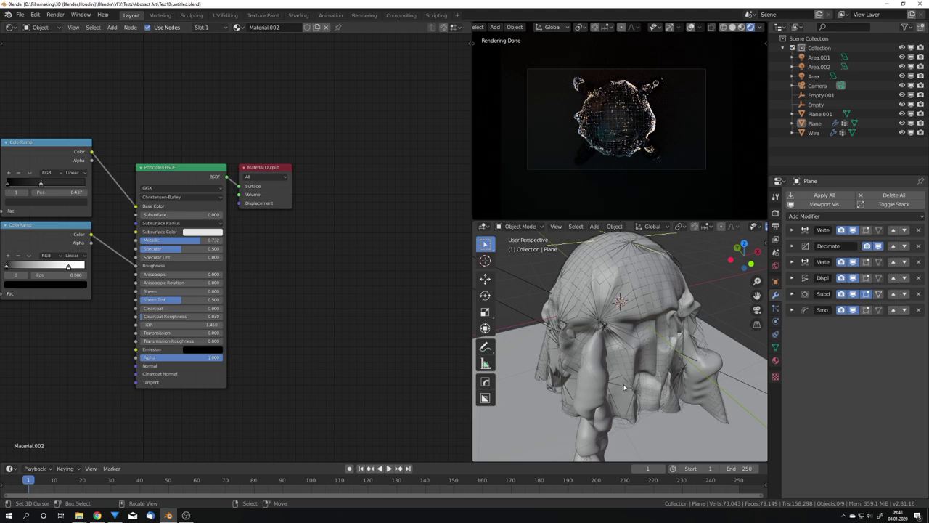
middle_click_drag(624, 384, 637, 380)
left_click(623, 370)
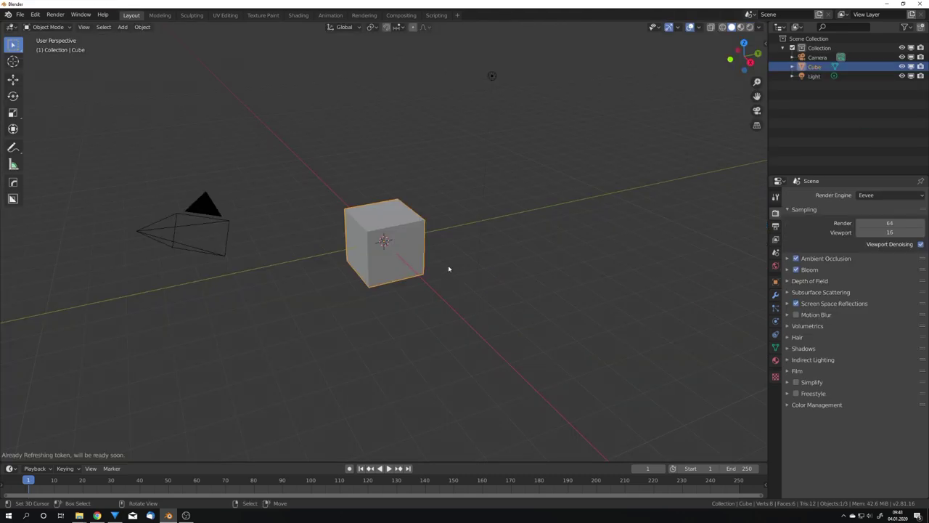
Delete the default cube, camera and light from the new scene.
middle_click_drag(448, 265, 399, 268)
key("KP_Decimal")
key("a")
key("Delete")
Add a UV sphere at the world origin and scale it down.
key("shift+a")
mouse_move(397, 267)
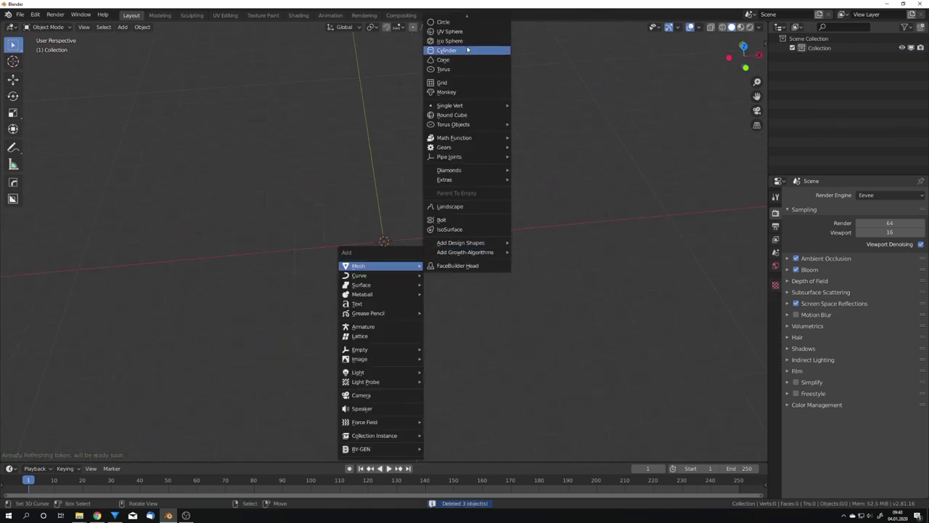
left_click(450, 31)
key("s")
left_click(446, 267)
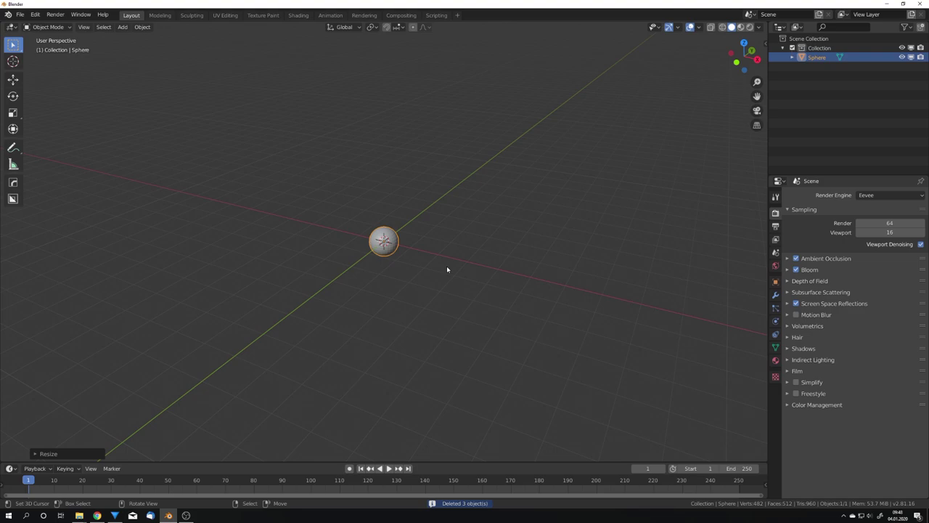
Add a plane at the world origin and scale it by a factor of 2.
key("shift+a")
mouse_move(447, 268)
scroll(502, 25, "up", 4)
scroll(503, 27, "up", 2)
left_click(503, 28)
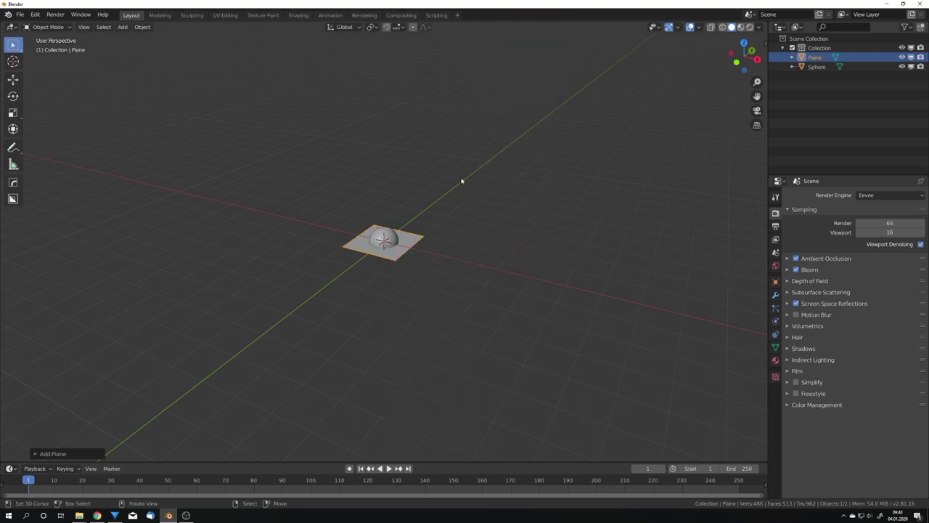
key("s")
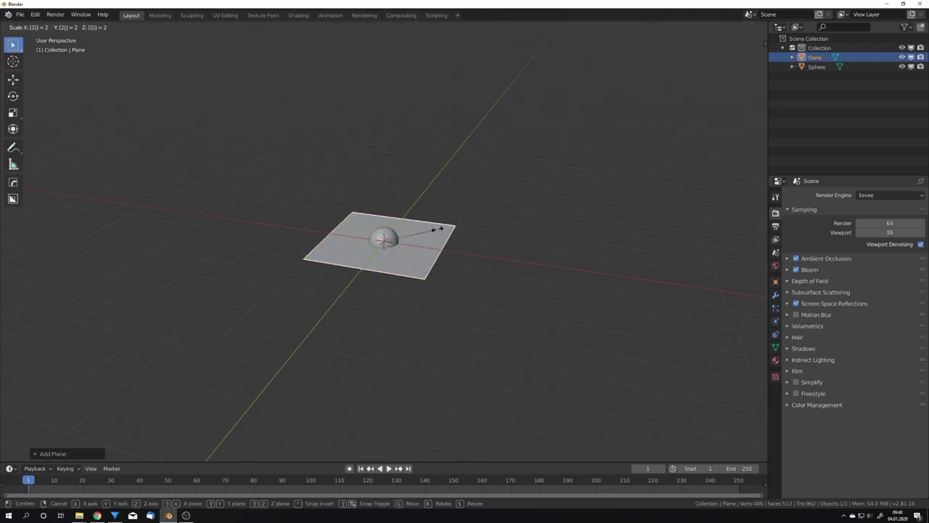
left_click(433, 228)
Raise the plane straight up along Z so it sits above the sphere.
key("g")
key("z")
left_click(436, 197)
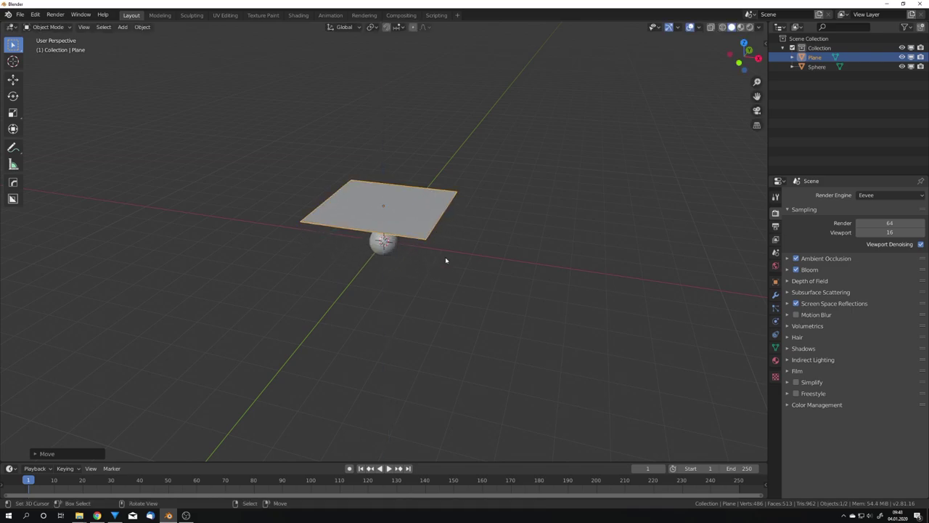
Add a Subdivision Surface modifier to the plane, set to Simple with 6 viewport subdivisions.
middle_click_drag(446, 259, 400, 243)
scroll(400, 243, "up", 3)
left_click(775, 295)
left_click(844, 195)
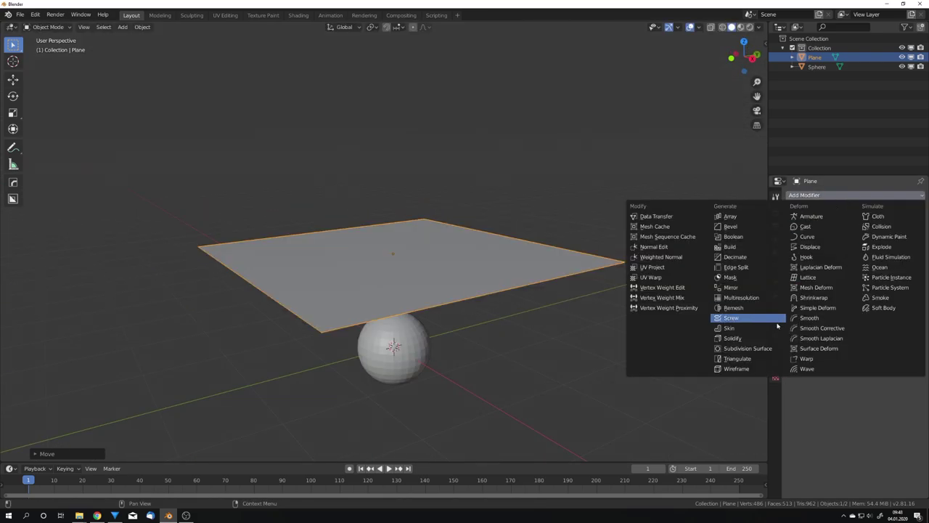
left_click(726, 344)
left_click(893, 258)
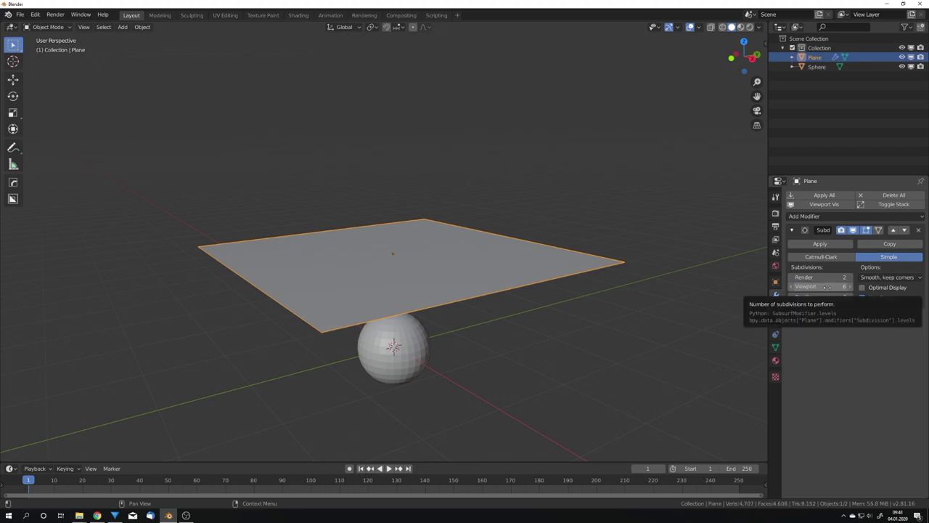
Enable Cloth physics on the plane and Collision physics on the sphere.
left_click(775, 321)
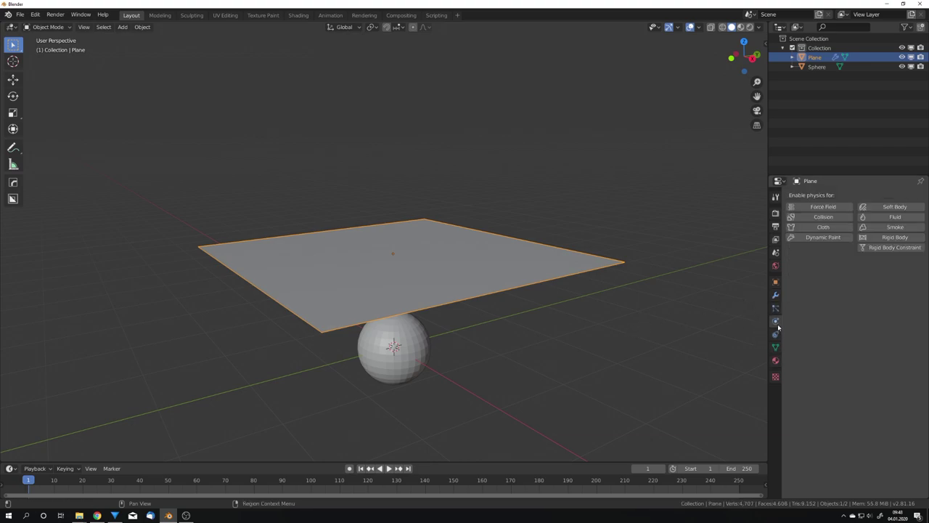
left_click(824, 217)
left_click(406, 348)
left_click(823, 217)
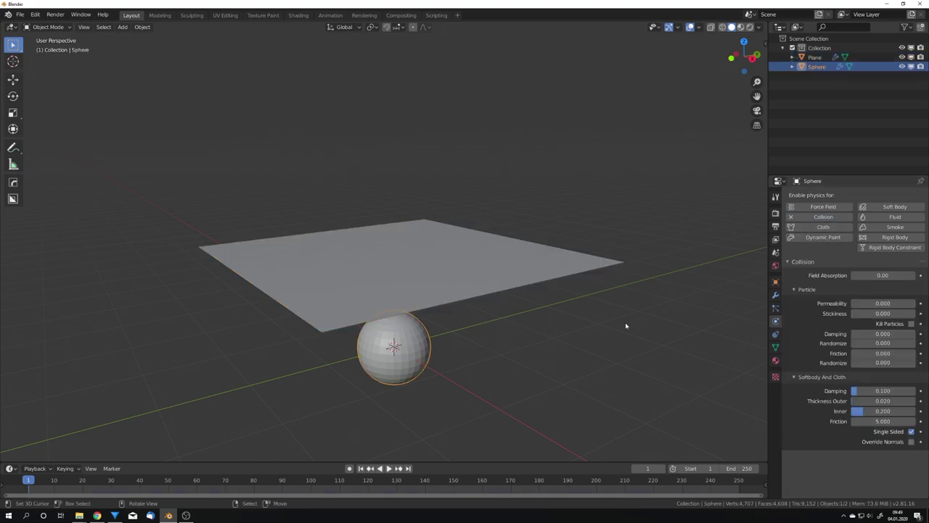
Play the simulation so the cloth drapes over the sphere, and stop it at frame 95.
scroll(574, 327, "down", 4)
key("space")
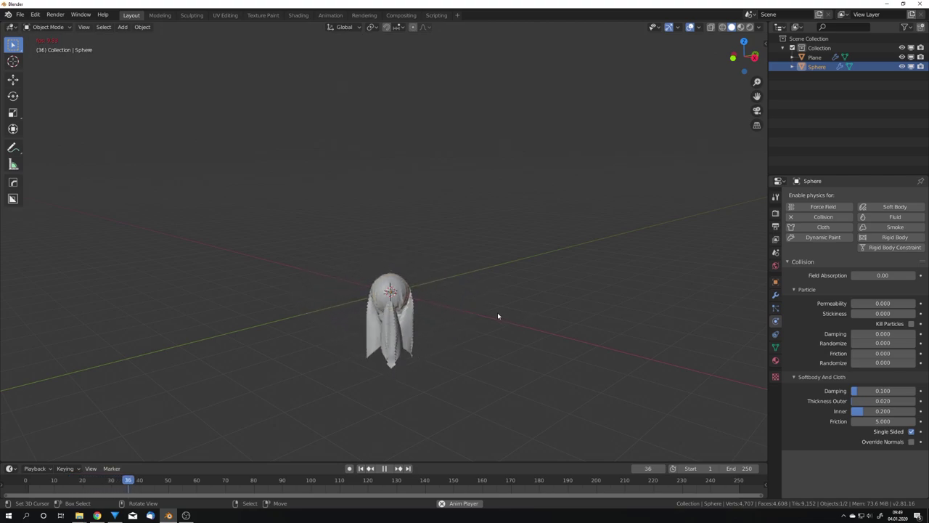
key("space")
Apply the Subdivision Surface and Cloth modifiers to the draped plane.
middle_click_drag(497, 316, 428, 329)
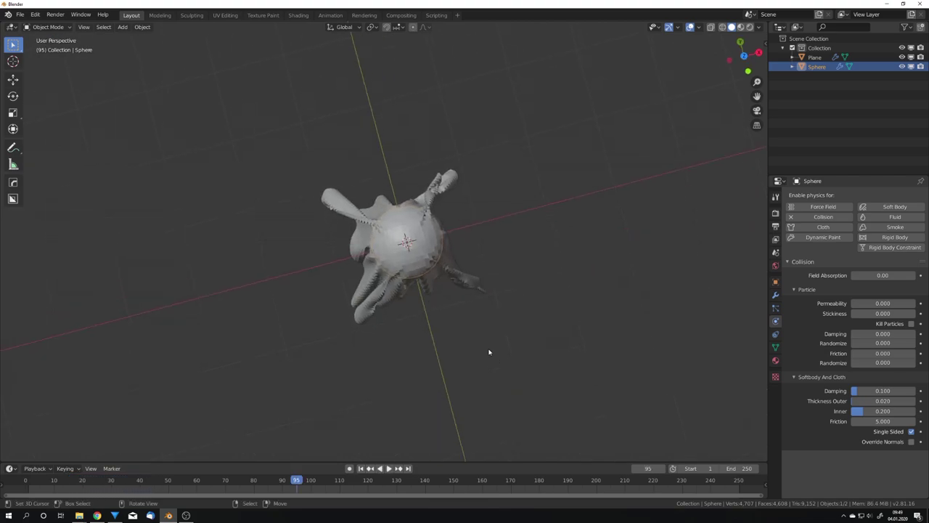
left_click(428, 330)
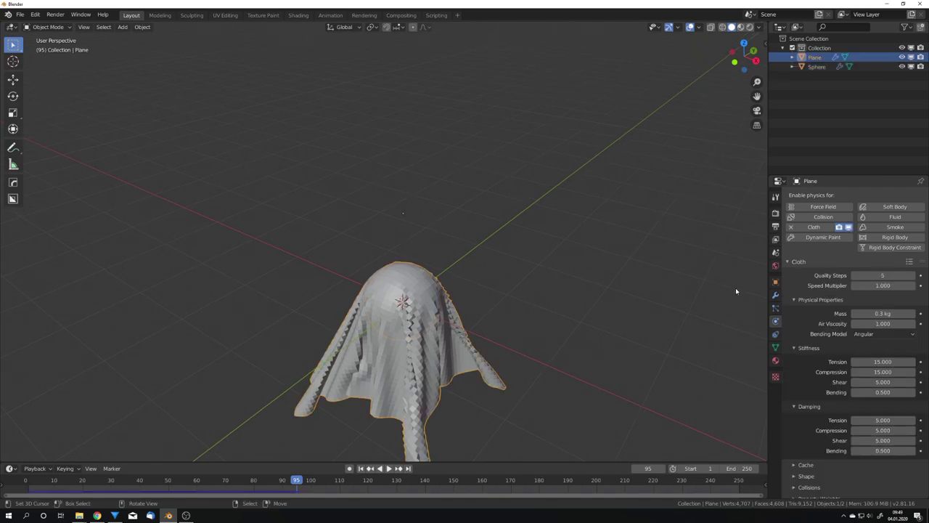
left_click(776, 295)
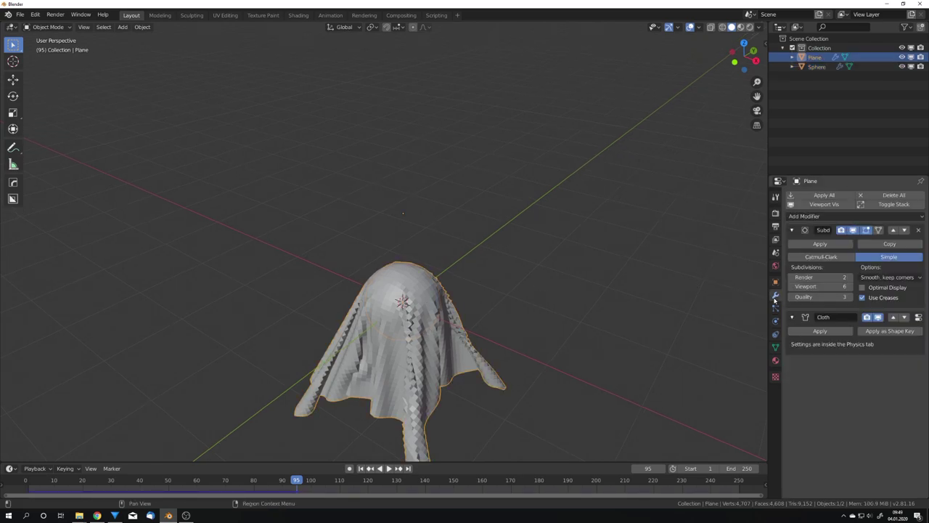
left_click(813, 246)
left_click(815, 245)
Delete the collision sphere underneath the draped cloth.
middle_click_drag(522, 294, 361, 218)
scroll(413, 296, "up", 6)
left_click(817, 67)
key("Delete")
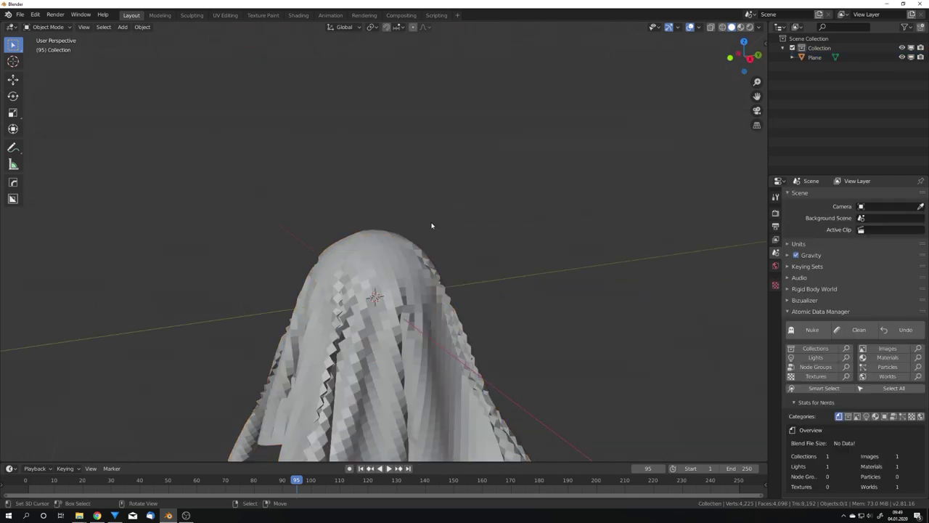
Set the draped cloth's origin to its geometry.
middle_click_drag(421, 233, 410, 260)
right_click(416, 262)
middle_click_drag(437, 300, 475, 260, "shift")
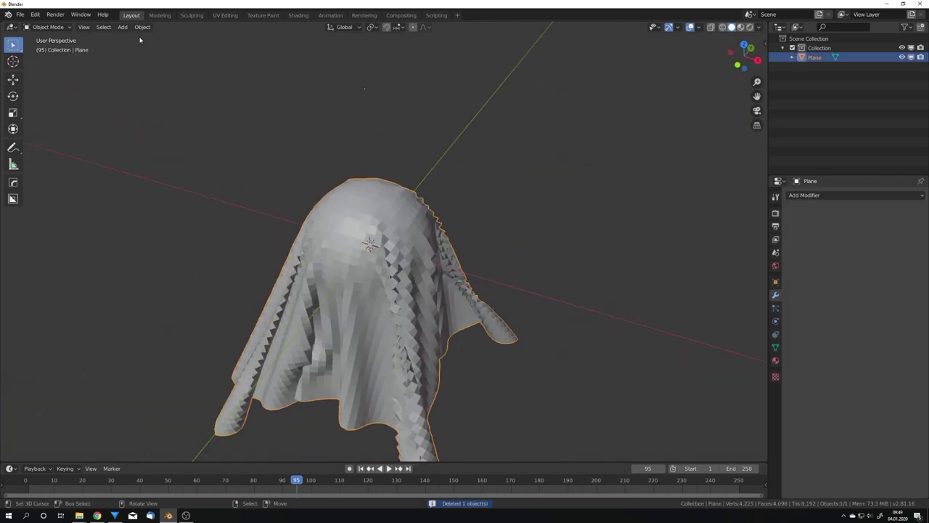
left_click(144, 27)
mouse_move(158, 48)
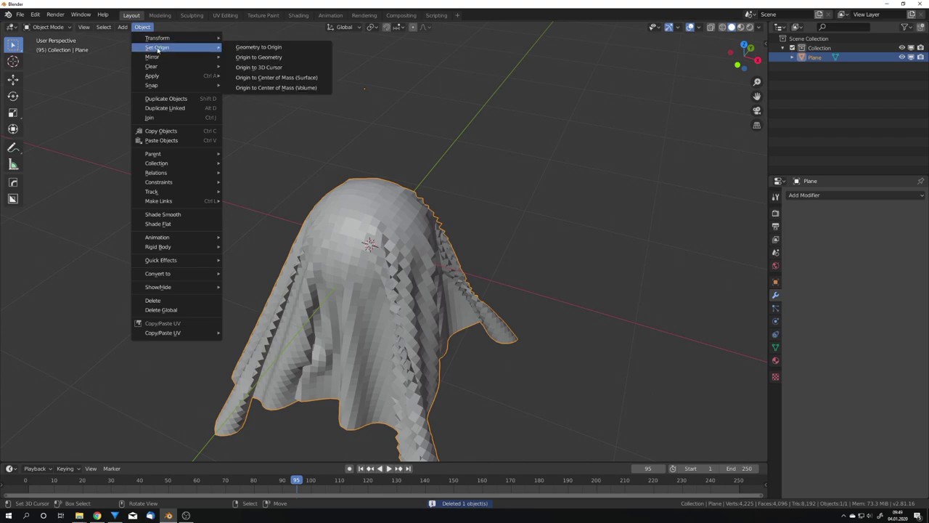
left_click(282, 58)
Examine the draped cloth's shape and folds from several sides and distances.
scroll(423, 216, "down", 5)
middle_click_drag(369, 255, 398, 237)
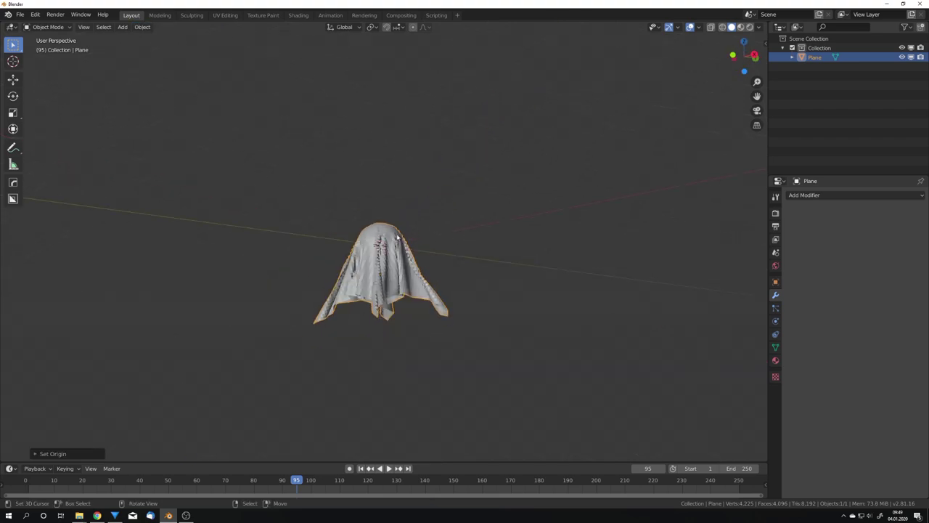
scroll(393, 327, "up", 4)
scroll(401, 319, "down", 5)
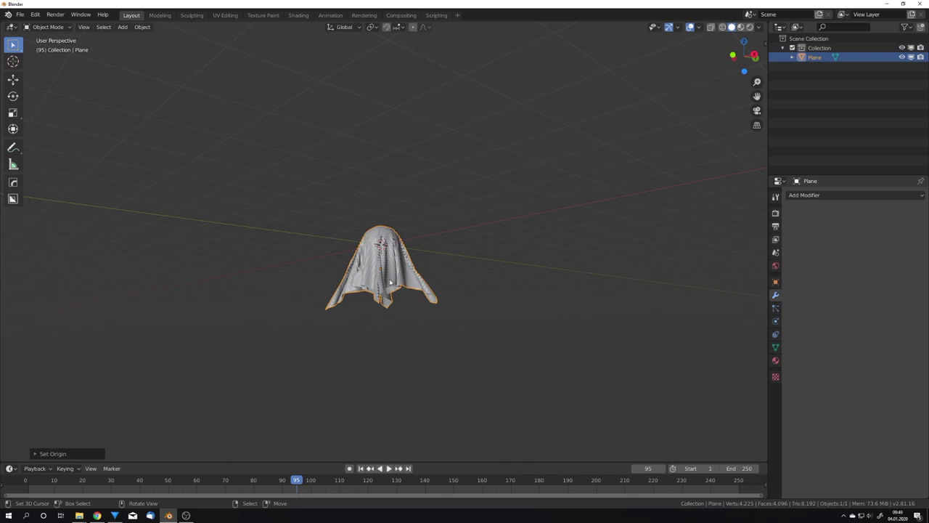
middle_click_drag(390, 282, 407, 291)
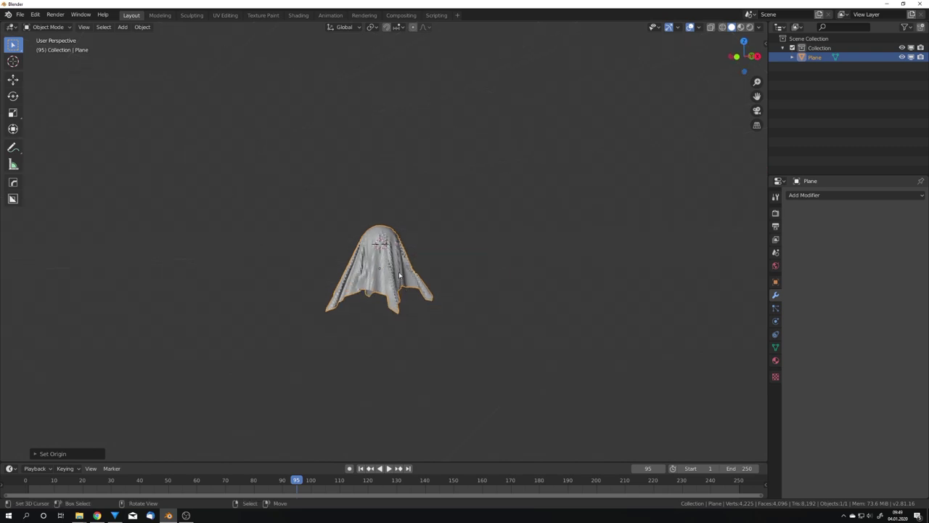
middle_click_drag(390, 257, 432, 290)
scroll(442, 290, "up", 4)
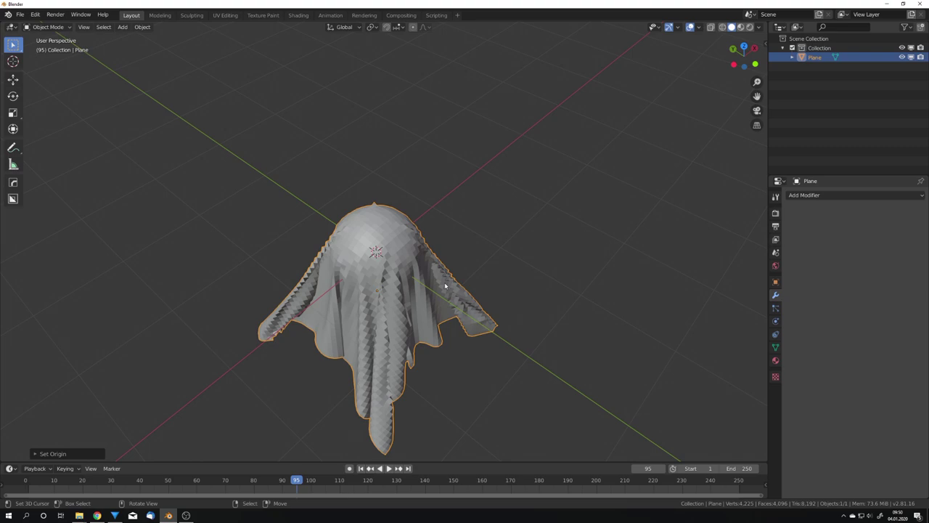
middle_click_drag(445, 286, 410, 316)
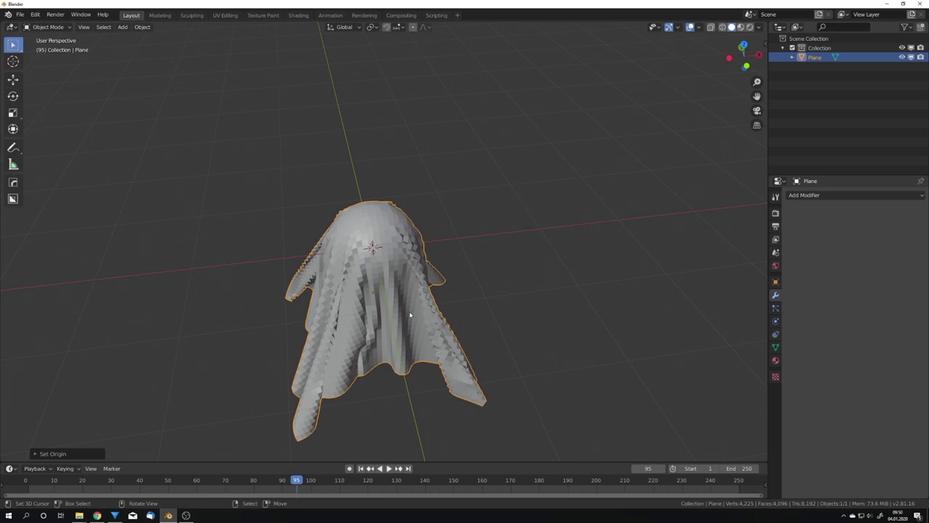
Add a Plain Axes empty, move it away from the draped cloth, and place a duplicate of it nearby.
scroll(409, 316, "down", 5)
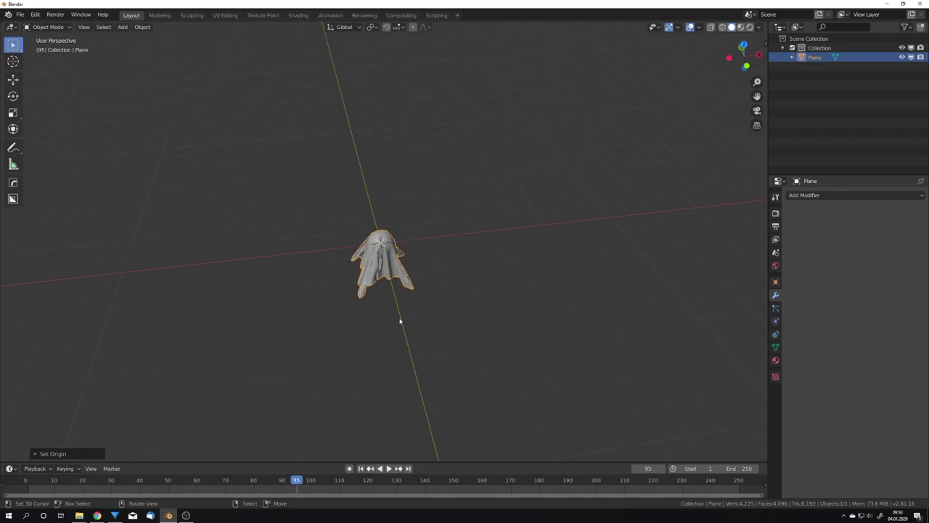
key("shift+a")
middle_click_drag(378, 293, 393, 315)
mouse_move(389, 379)
left_click(447, 380)
key("g")
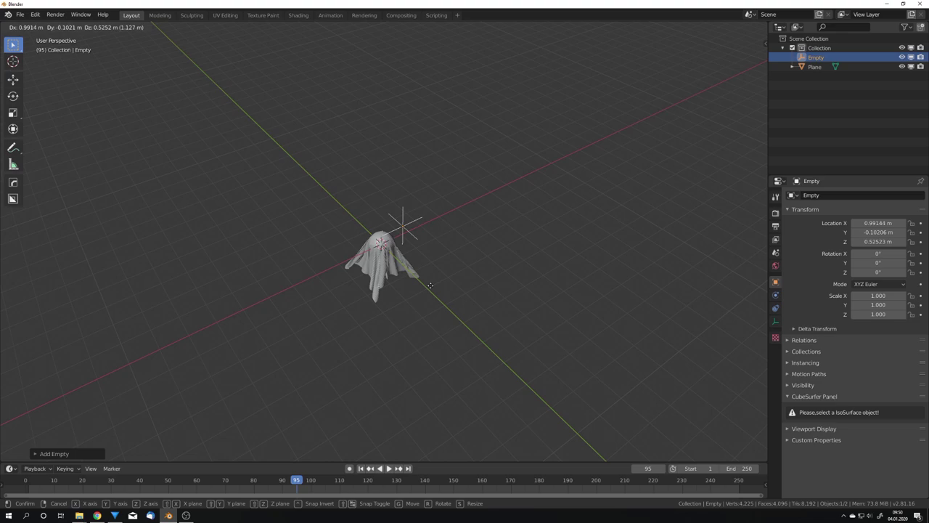
left_click(472, 264)
key("shift+d")
left_click(533, 285)
Create a new texture and set its type to Distorted Noise.
left_click(399, 260)
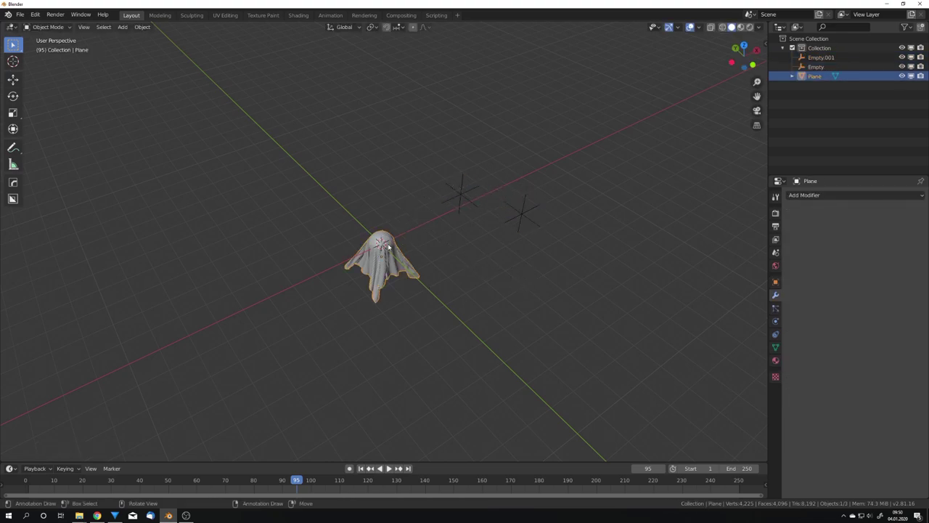
scroll(398, 259, "up", 4)
left_click(776, 376)
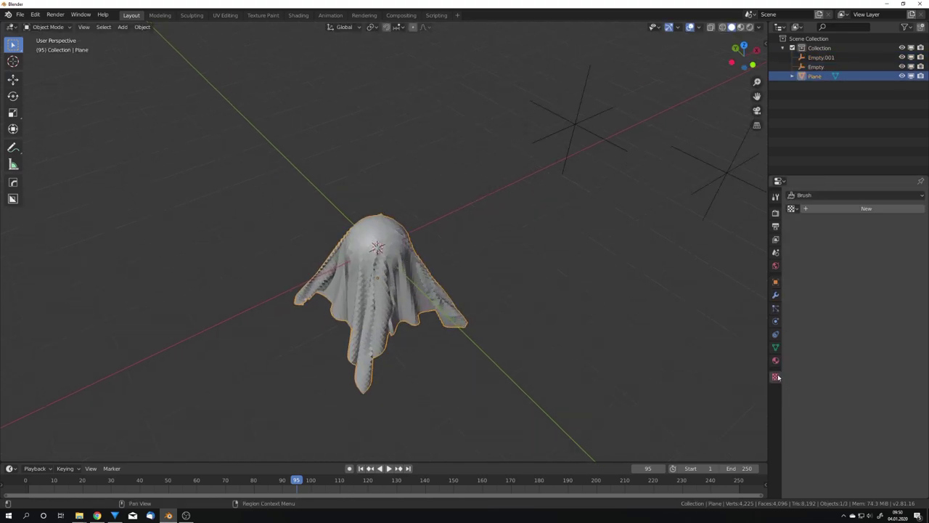
left_click(866, 209)
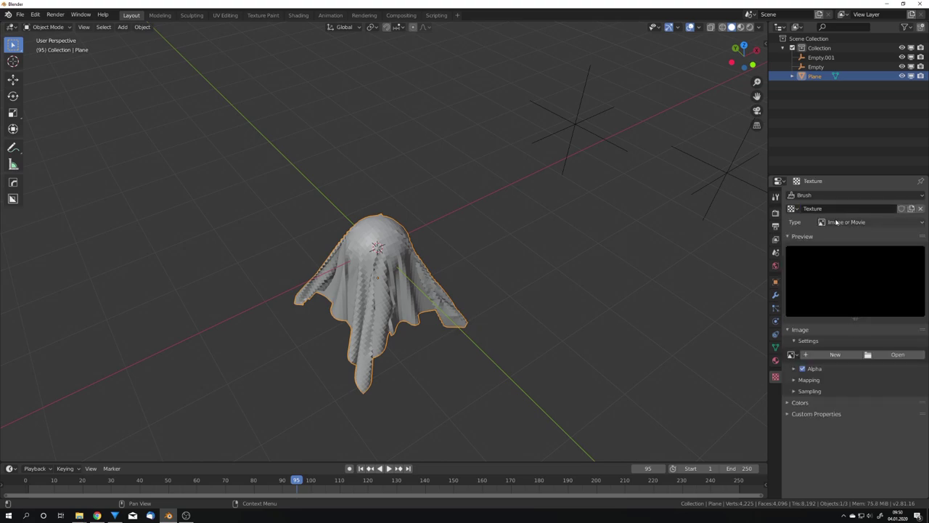
left_click(839, 222)
left_click(843, 263)
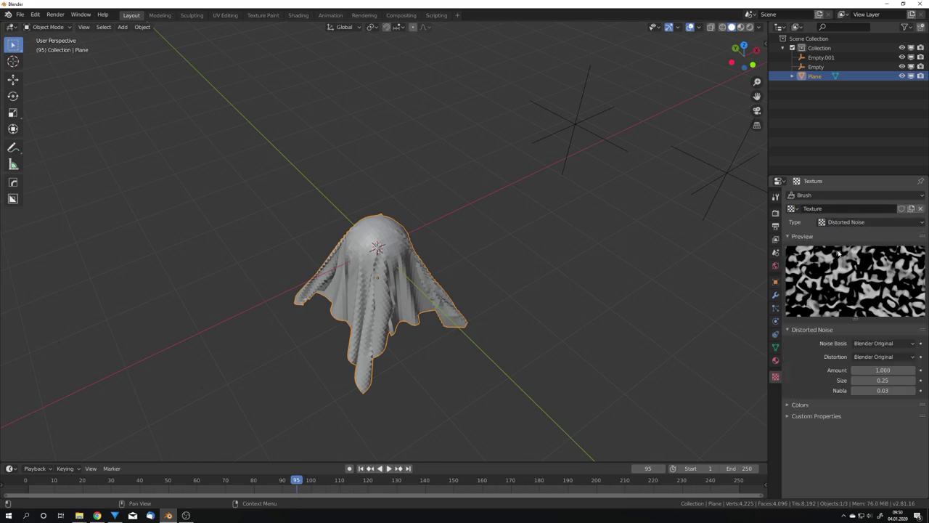
Set the texture's noise basis and distortion to Cell Noise and its size to 0.5.
left_click(883, 343)
left_click(865, 445)
left_click(882, 357)
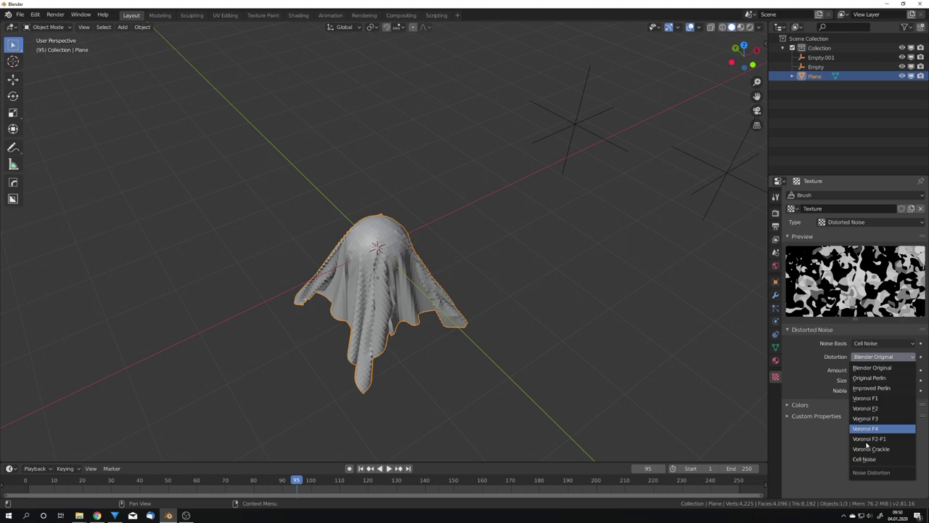
left_click(864, 459)
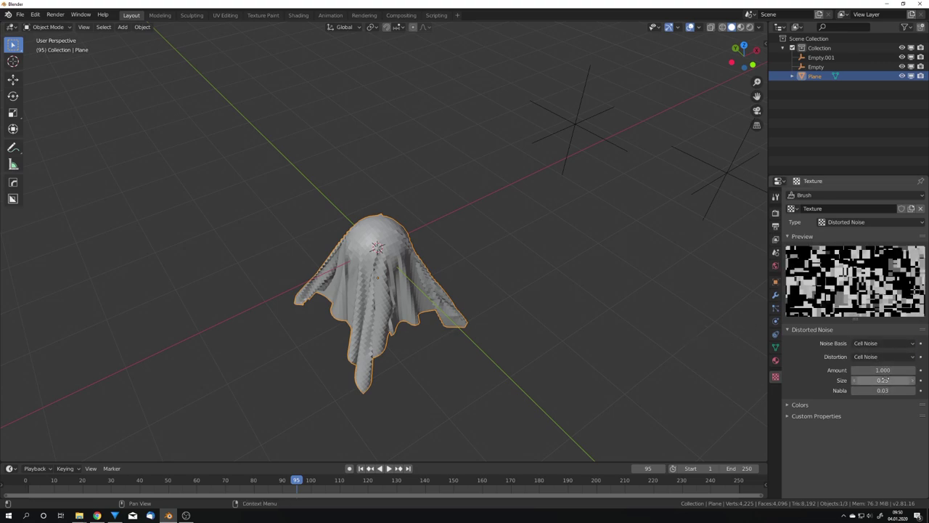
left_click(883, 380)
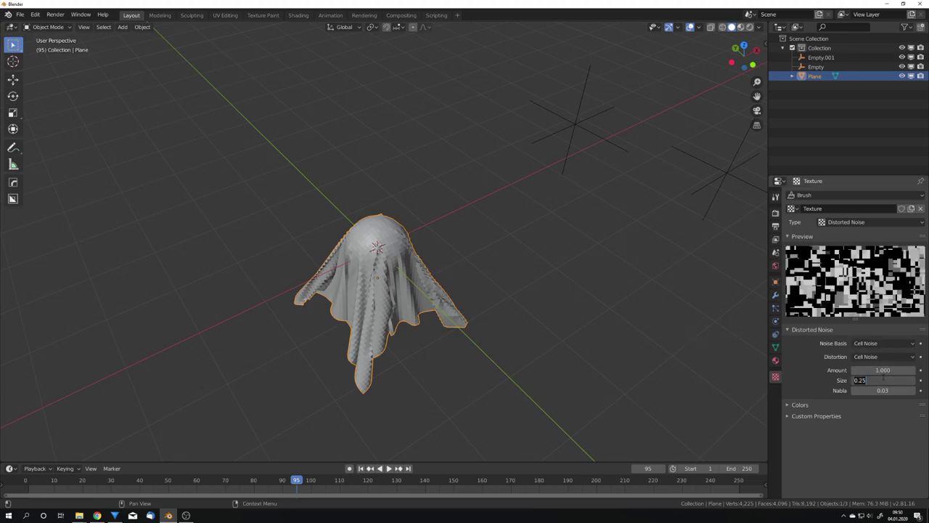
type("0.5")
key("Return")
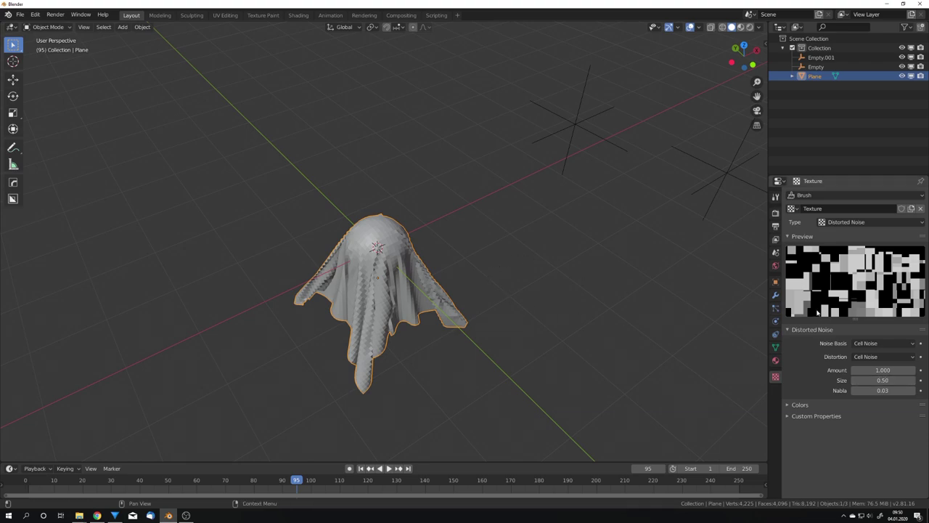
Add a Vertex Weight Edit modifier to the draped cloth plane.
left_click(775, 295)
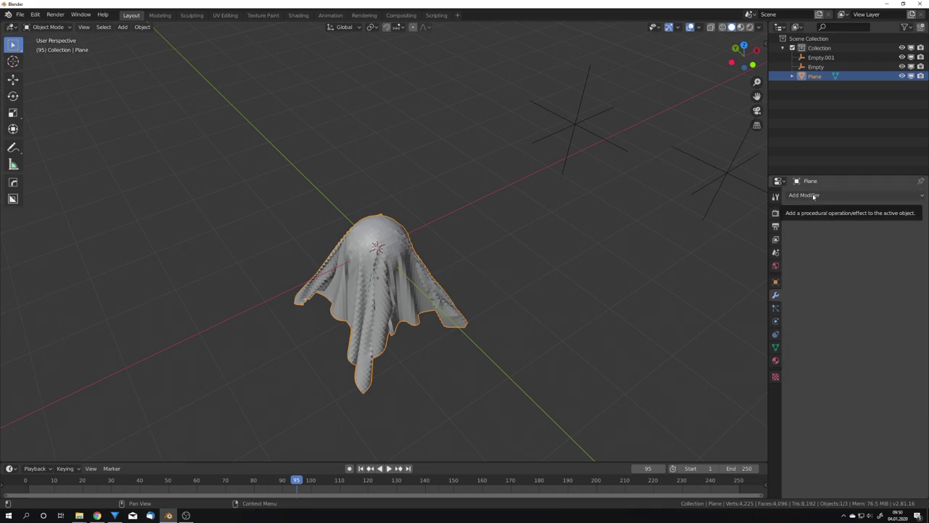
left_click(813, 196)
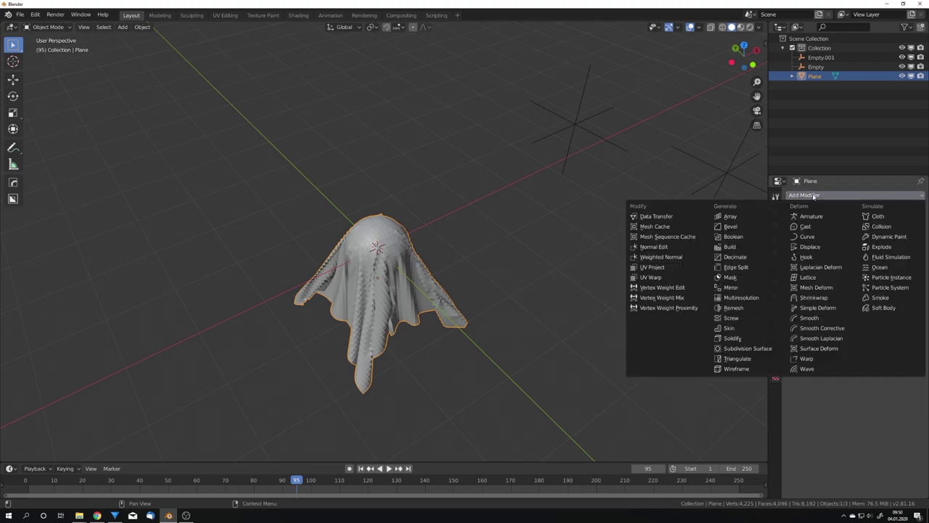
left_click(681, 288)
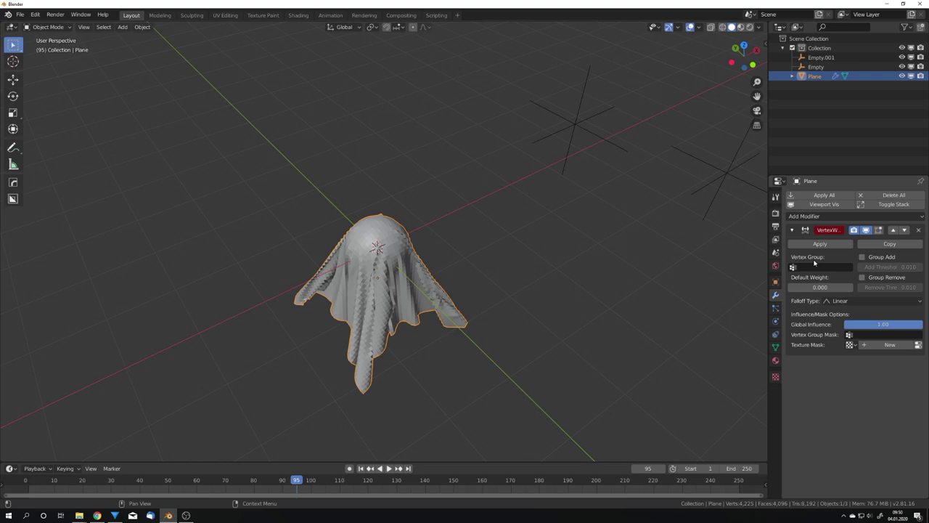
Create two vertex groups on the plane and name them Decimate and Displace.
left_click(775, 347)
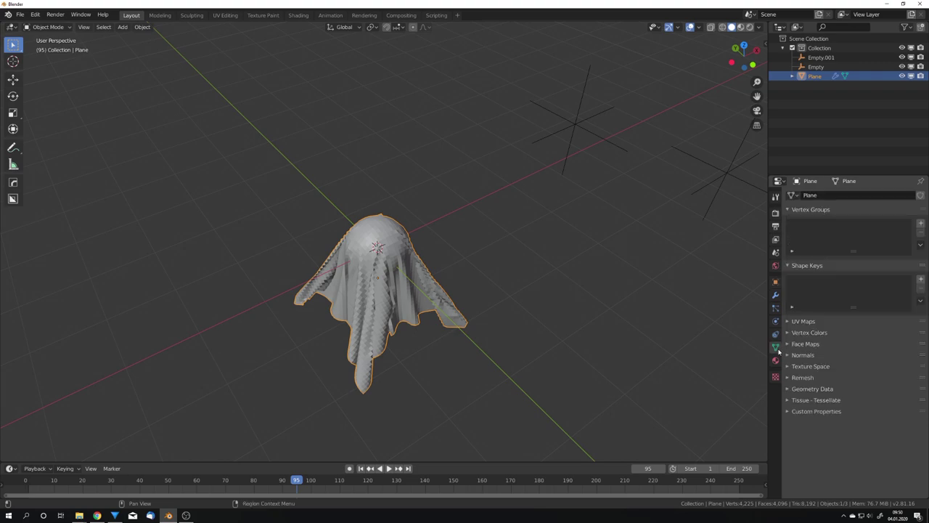
left_click(922, 226)
left_click(921, 226)
double_click(808, 225)
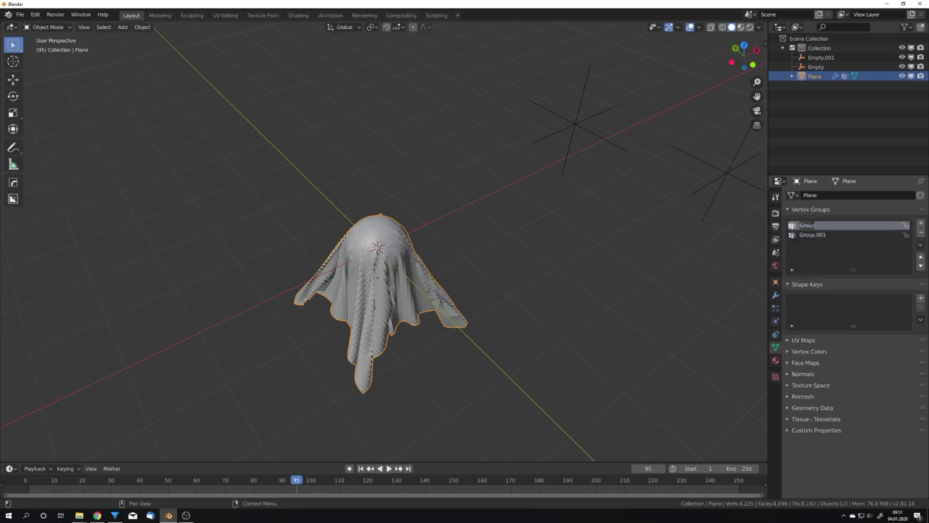
type("Decimate")
double_click(826, 235)
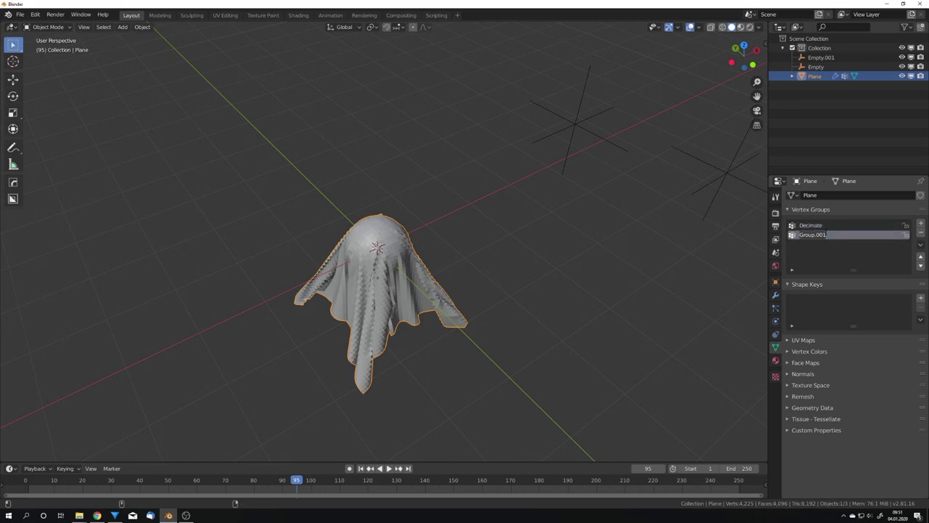
type("Displace")
key("Return")
Assign the Decimate vertex group to the Vertex Weight Edit modifier and enable Group Add and Group Remove.
left_click(776, 294)
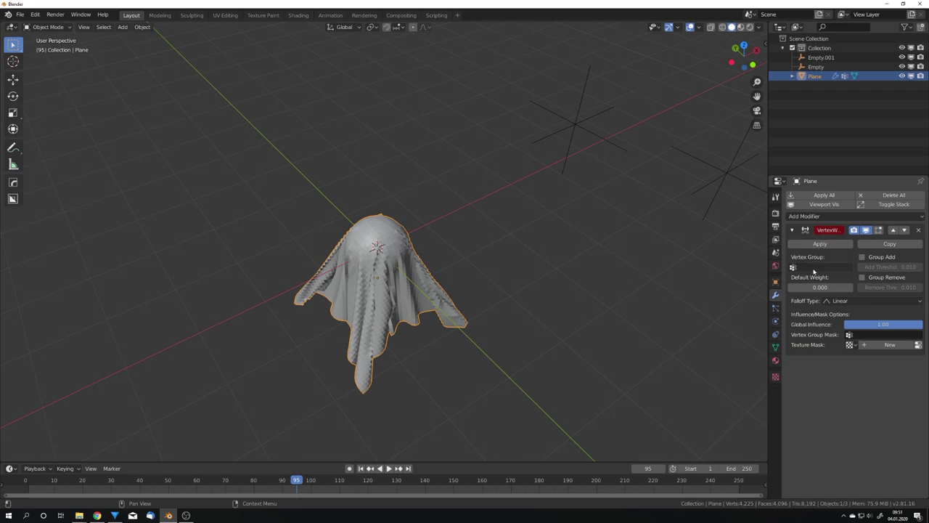
left_click(814, 268)
left_click(815, 280)
left_click(861, 257)
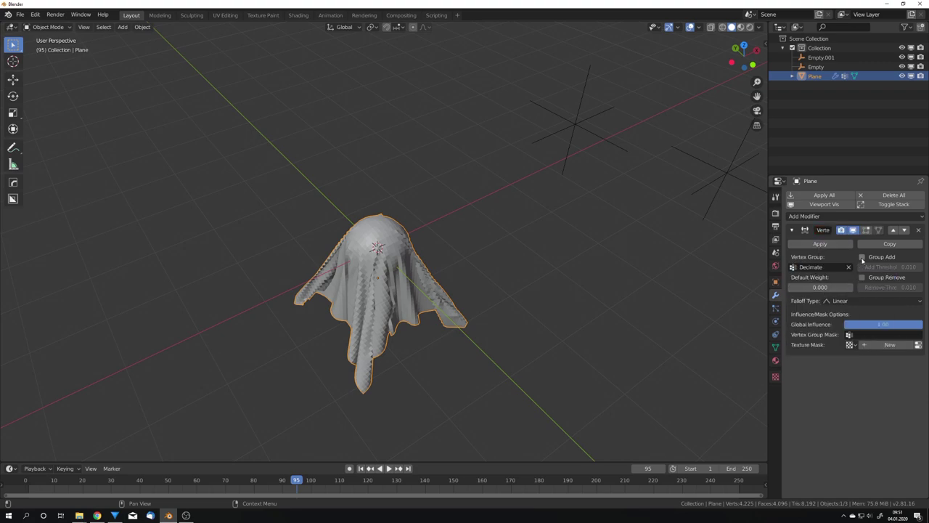
left_click(862, 277)
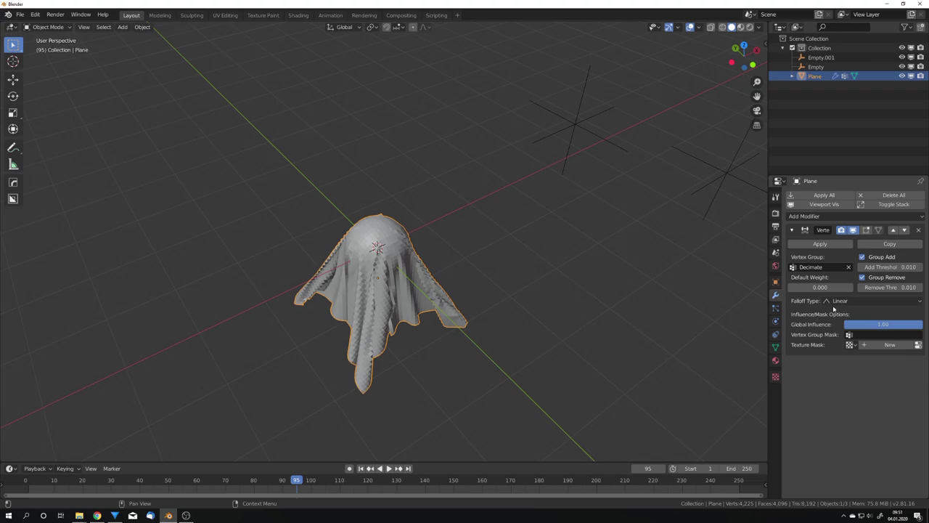
Set the weight modifier's falloff to a Custom Curve descending from 1 at the start to 0 at the end.
left_click(832, 301)
left_click(847, 322)
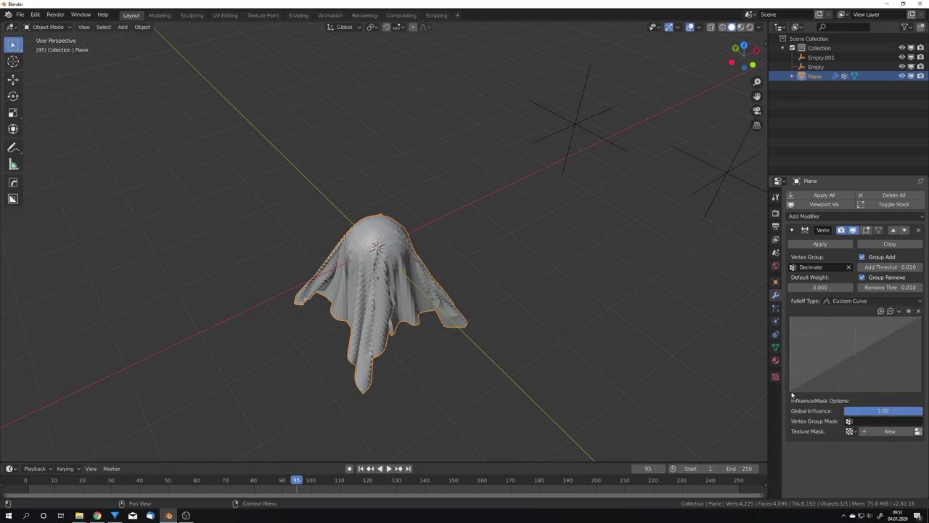
left_click_drag(791, 392, 791, 318)
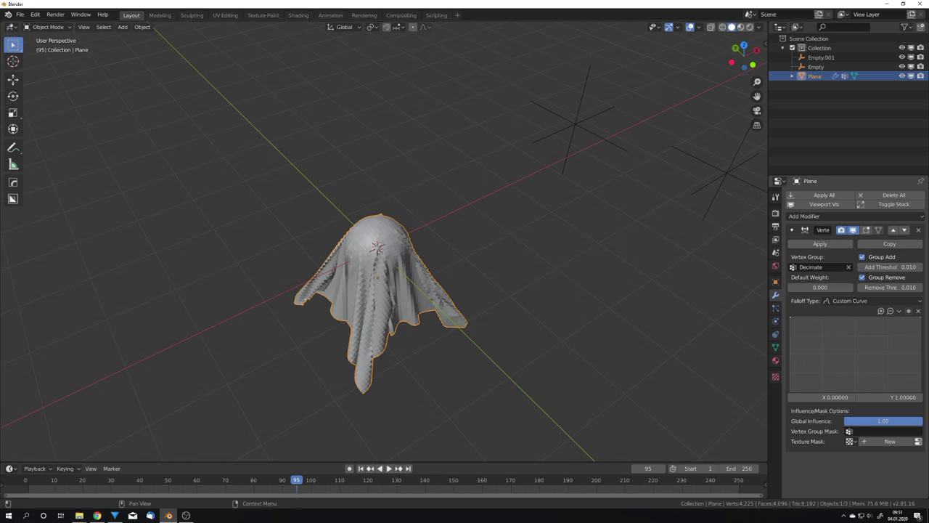
left_click_drag(921, 317, 922, 392)
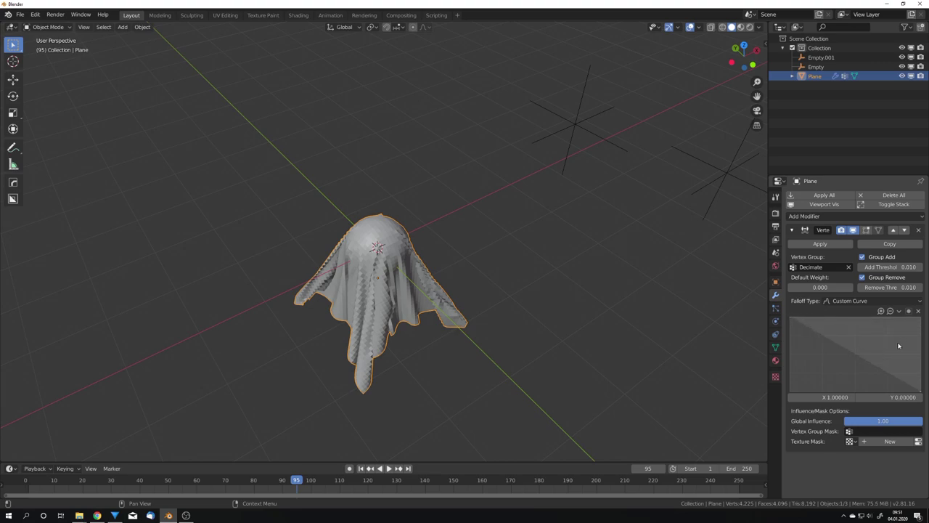
Mask the weight modifier with the existing Texture, using Object texture coordinates taken from Empty.
left_click(851, 441)
left_click(791, 347)
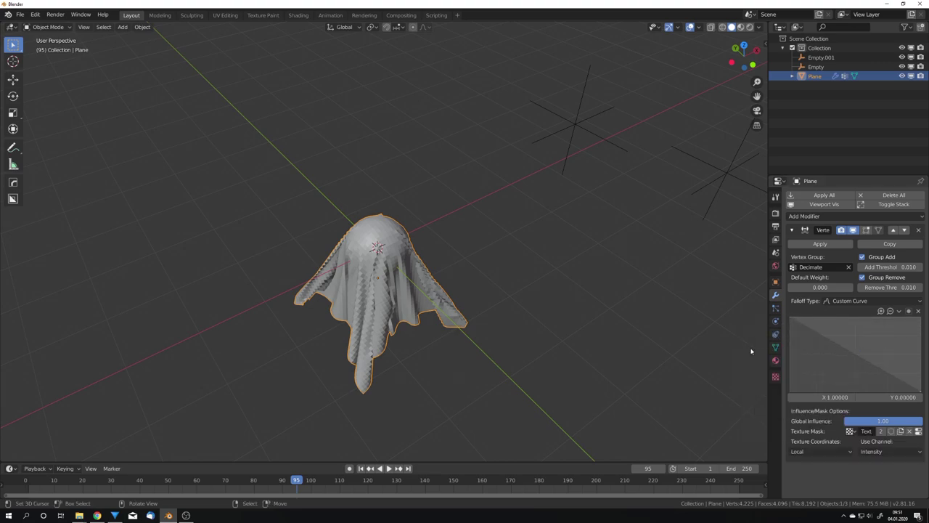
left_click(816, 452)
left_click(790, 420)
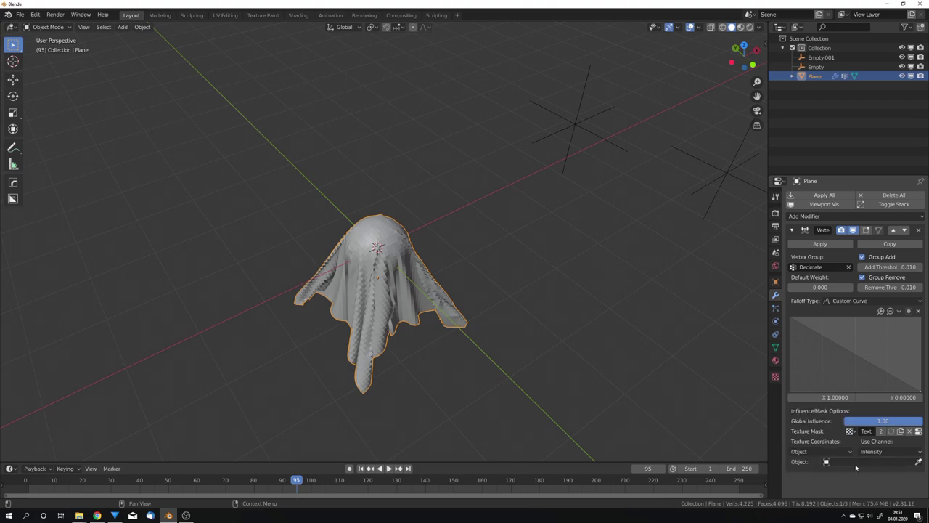
left_click(919, 462)
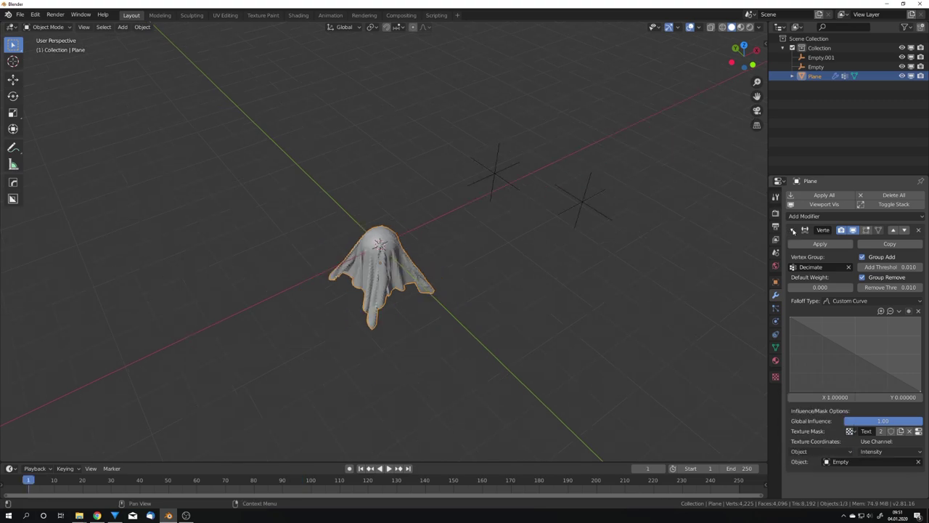
Add a Decimate modifier to the cloth with a collapse ratio of 0.1.
left_click(796, 217)
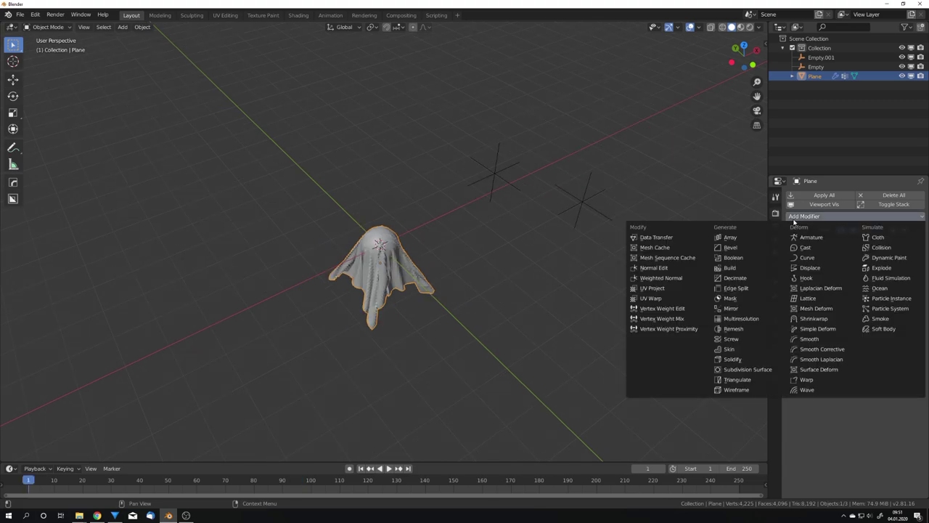
left_click(747, 279)
scroll(656, 291, "up", 3)
left_click(835, 285)
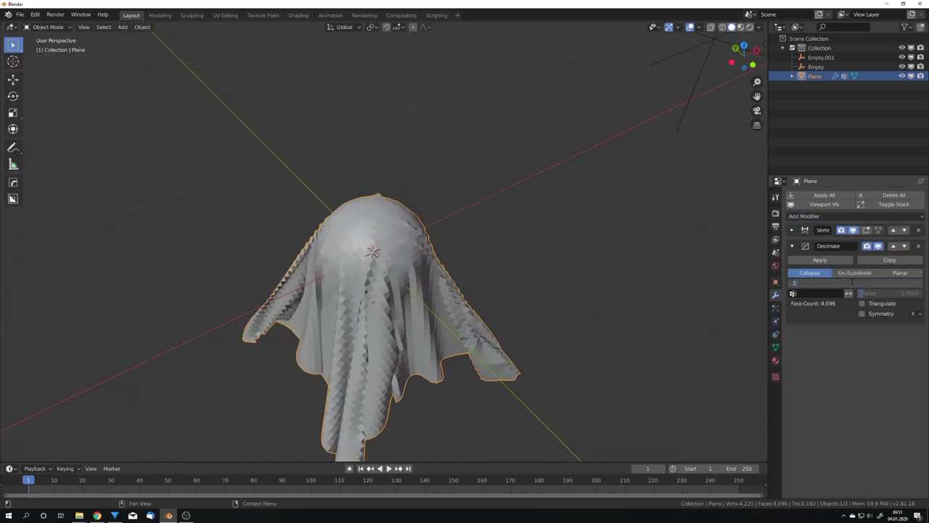
type("0.1")
key("Return")
scroll(554, 251, "down", 3)
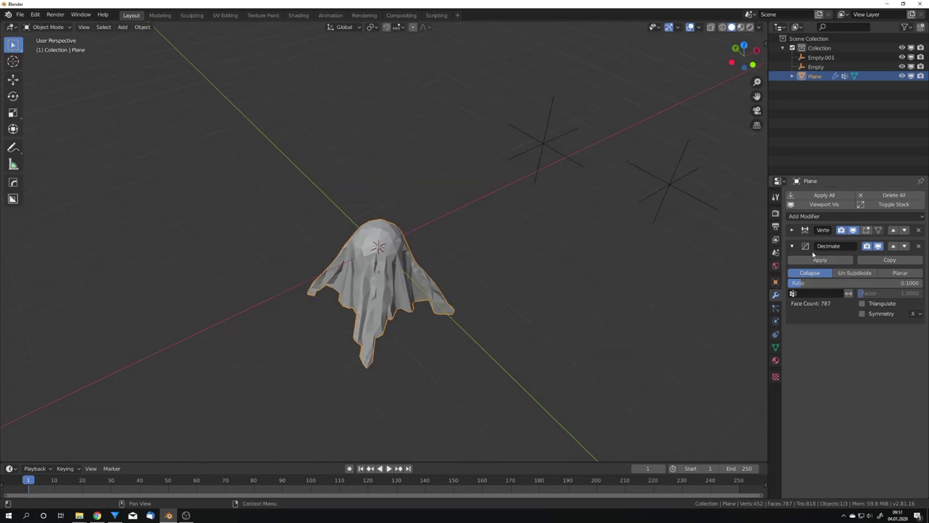
Limit the Decimate modifier to the Decimate vertex group and inspect the cloth's faceting.
left_click(821, 292)
left_click(800, 307)
middle_click_drag(639, 261, 599, 279)
scroll(574, 260, "up", 5)
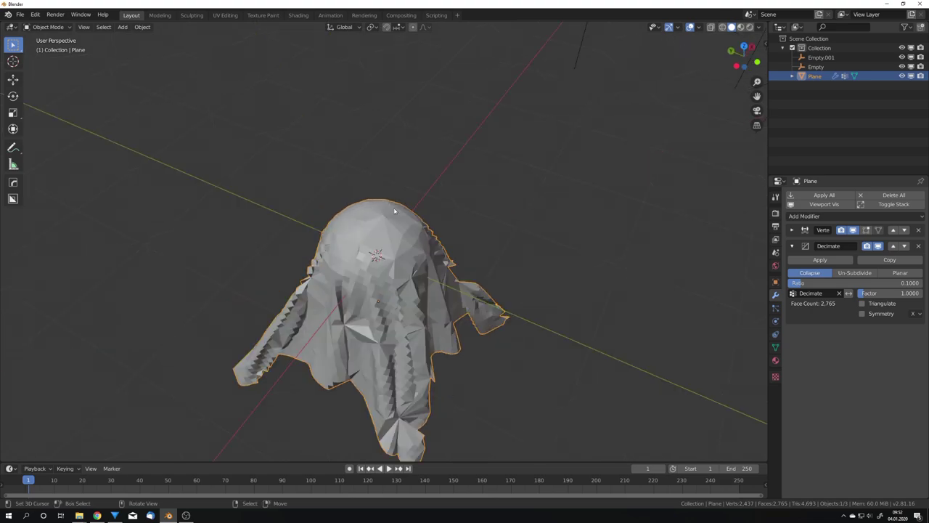
scroll(473, 170, "down", 4)
Try moving the empty that drives the texture mask to preview its effect on the cloth's decimated areas.
left_click(478, 145)
scroll(479, 150, "up", 4)
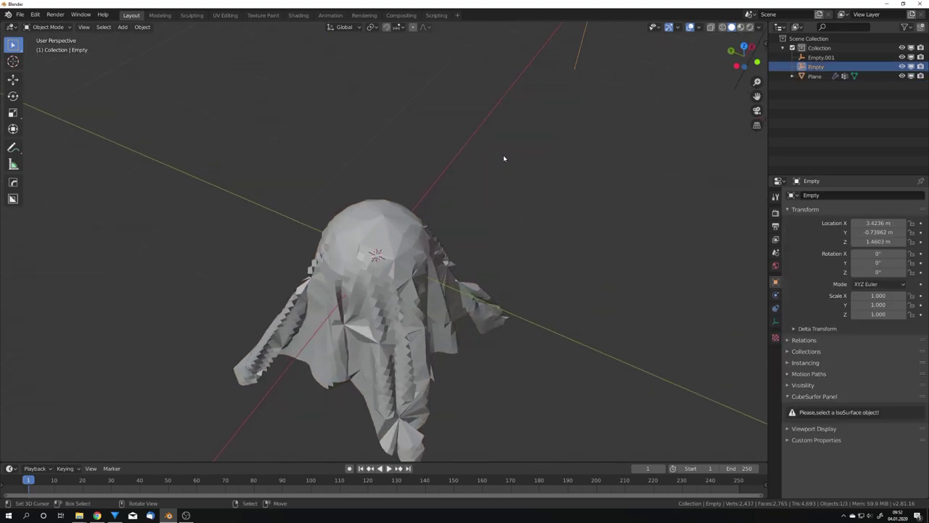
key("g")
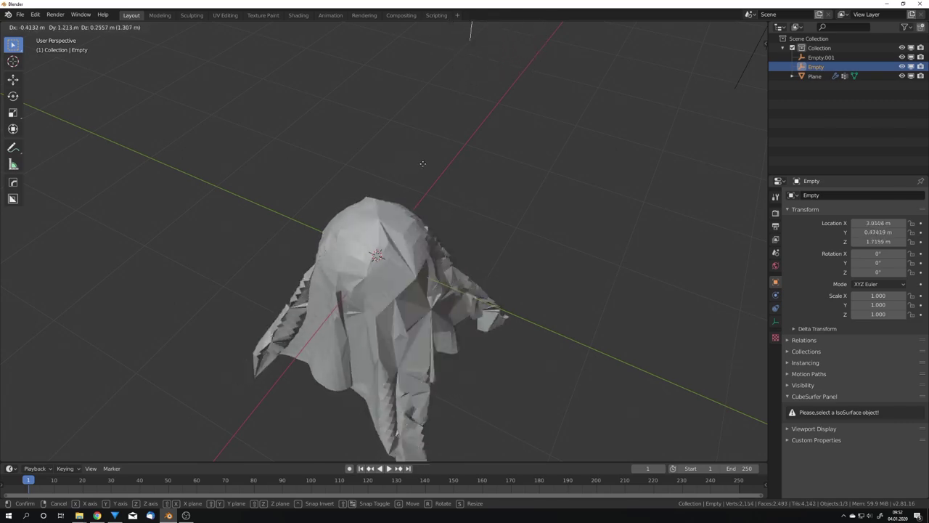
right_click(416, 172)
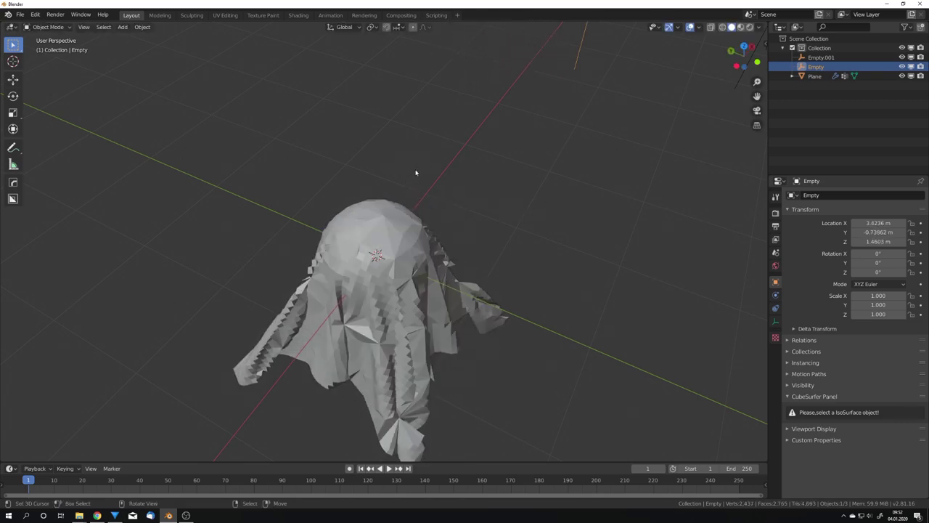
scroll(403, 207, "up", 2)
middle_click_drag(416, 172, 352, 251)
scroll(379, 278, "down", 4)
Add a second Vertex Weight Edit modifier to the cloth and assign it the Displace vertex group.
right_click(358, 249)
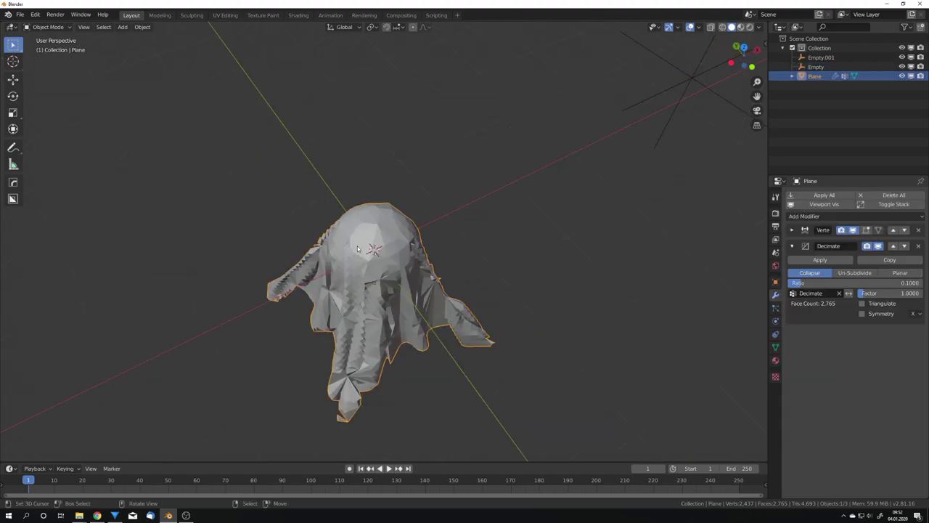
left_click(792, 245)
left_click(806, 216)
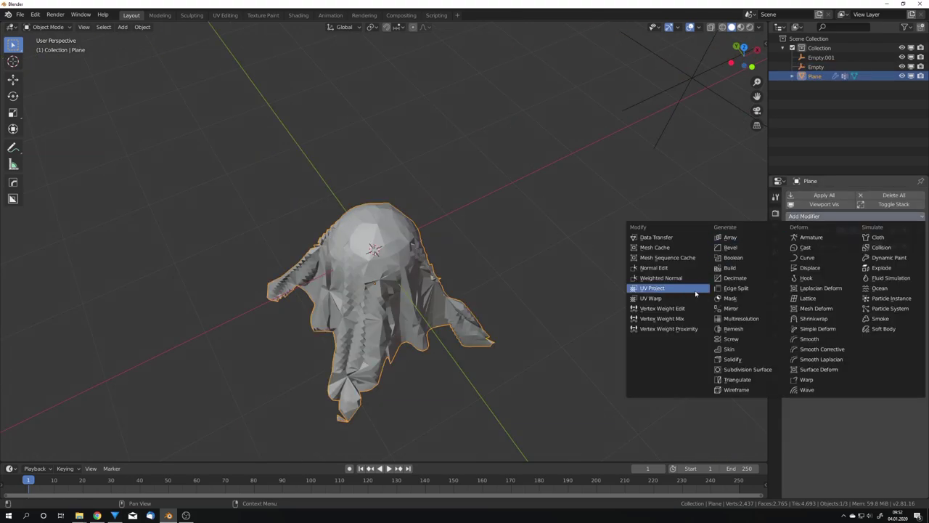
left_click(687, 311)
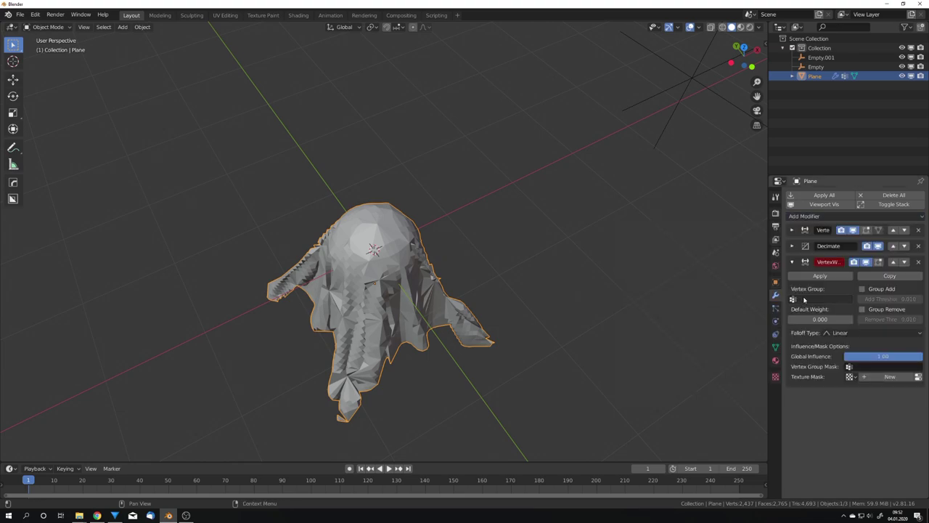
left_click(802, 299)
left_click(799, 322)
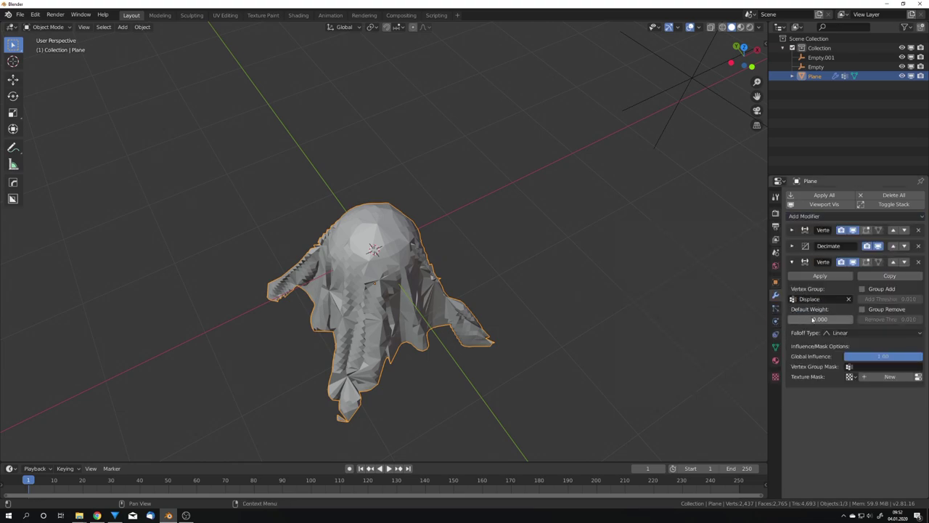
Enable Group Add and Group Remove on the second weight modifier and set its falloff to a Custom Curve descending from 1 to 0.
left_click(874, 289)
left_click(879, 309)
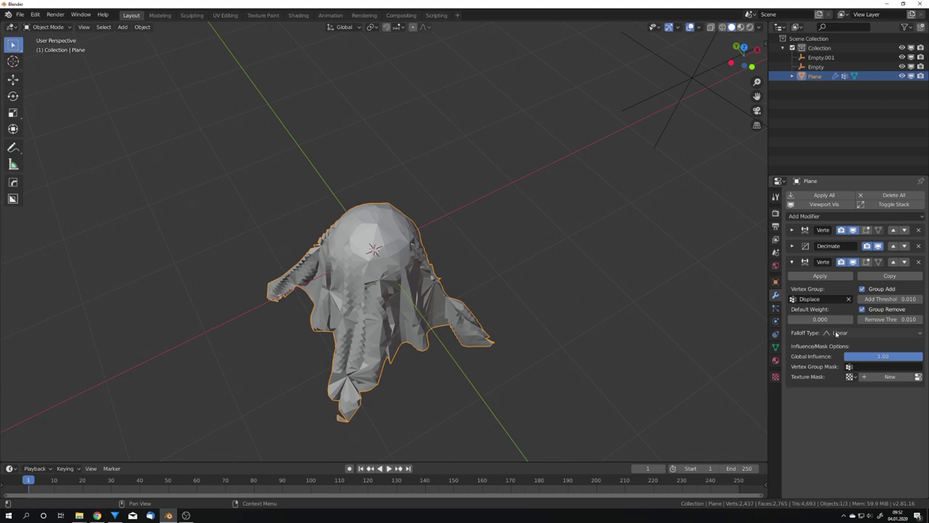
left_click(834, 332)
left_click(850, 355)
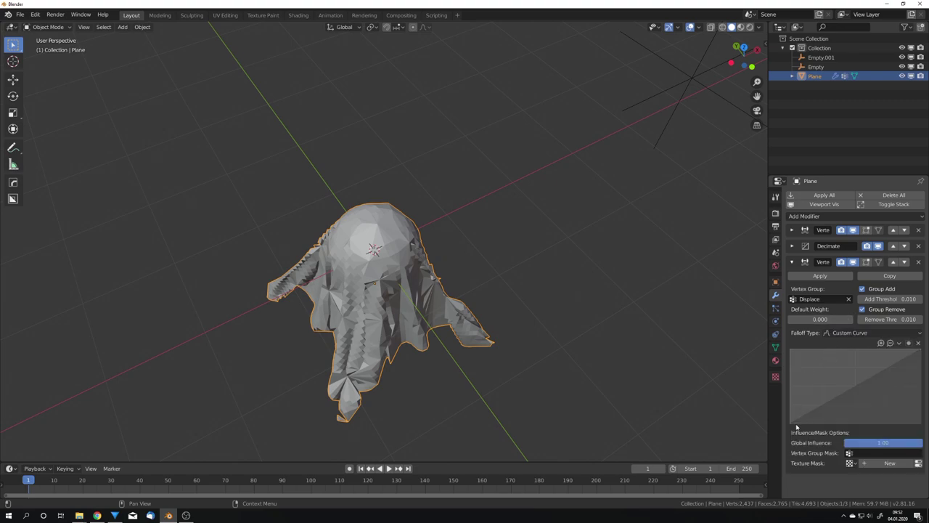
Mask the second weight modifier with the existing Texture, using Object texture coordinates taken from Empty.001.
left_click(850, 473)
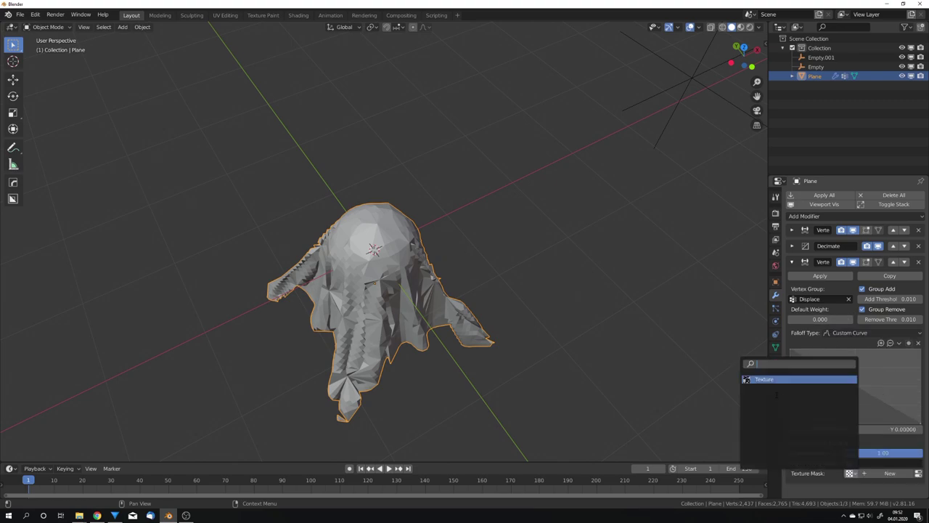
left_click(769, 379)
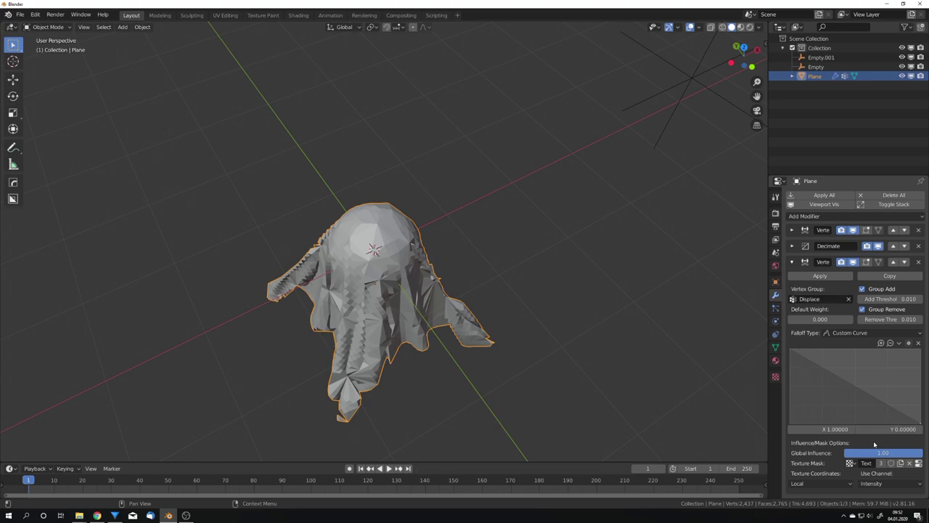
left_click(826, 483)
left_click(814, 464)
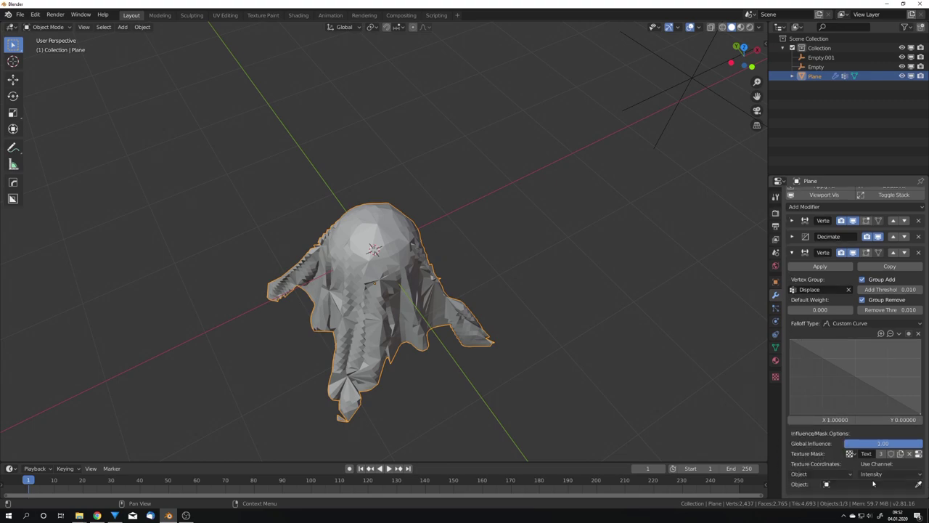
left_click(826, 483)
left_click(832, 395)
Add a Displace modifier to the cloth and limit it to the Displace vertex group.
scroll(503, 314, "down", 5)
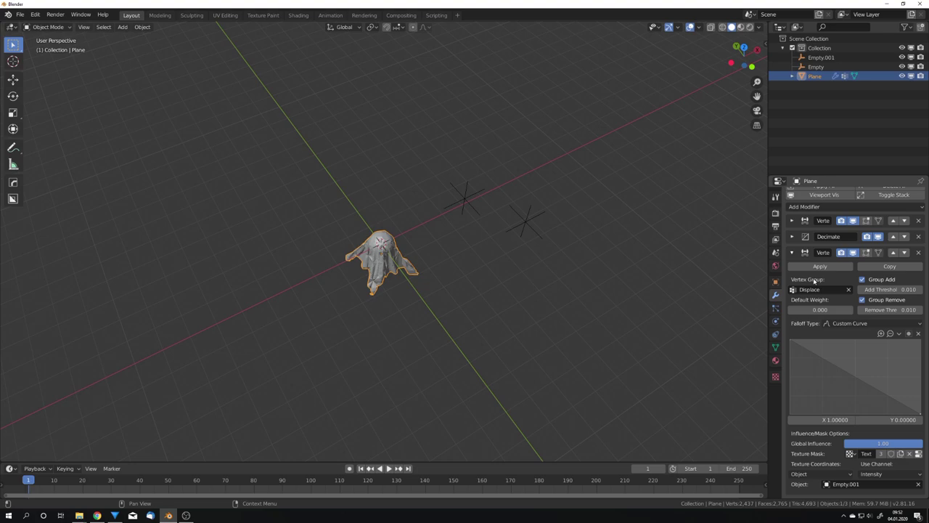
left_click(792, 252)
left_click(806, 216)
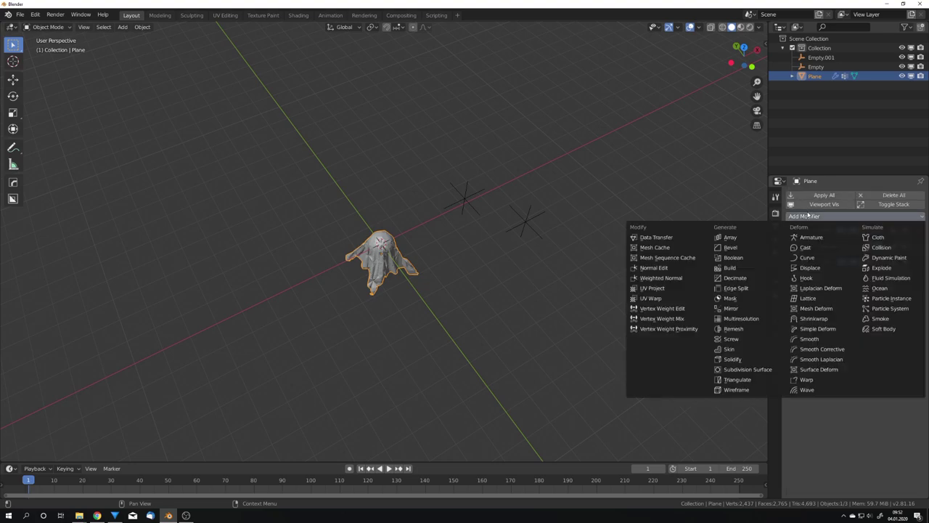
left_click(821, 269)
middle_click_drag(581, 299, 589, 303)
scroll(581, 309, "up", 5)
middle_click_drag(545, 334, 576, 328)
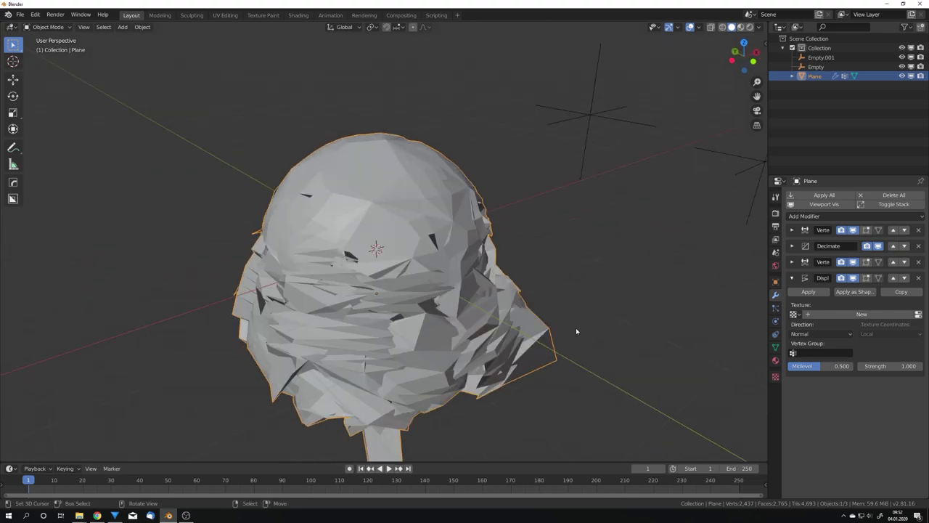
left_click(808, 354)
left_click(812, 376)
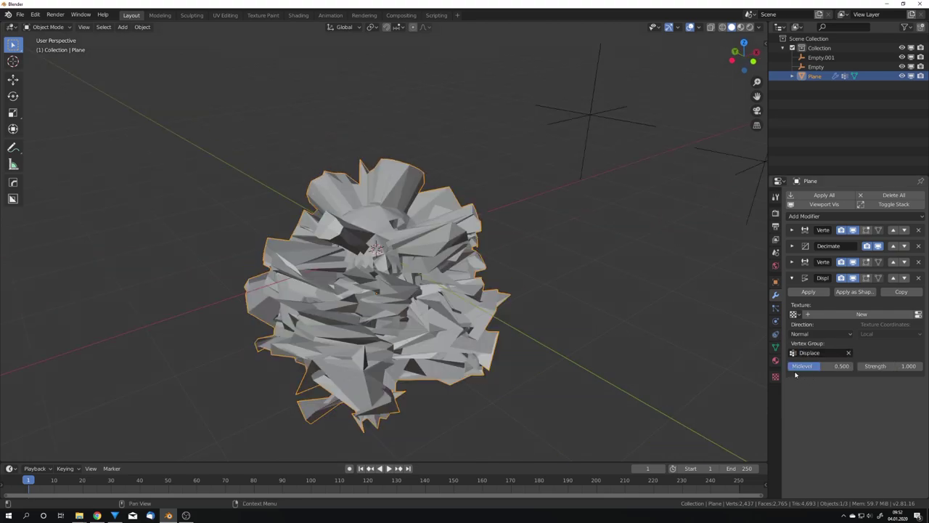
Set the Displace modifier's strength to 0.15 and assign it the existing Texture.
middle_click_drag(585, 322, 603, 361)
left_click(877, 369)
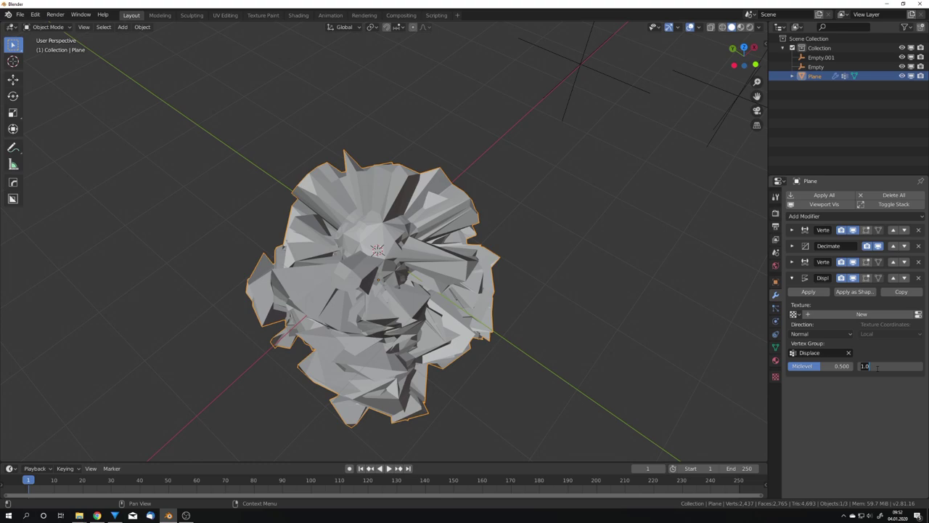
type("0.35")
key("Return")
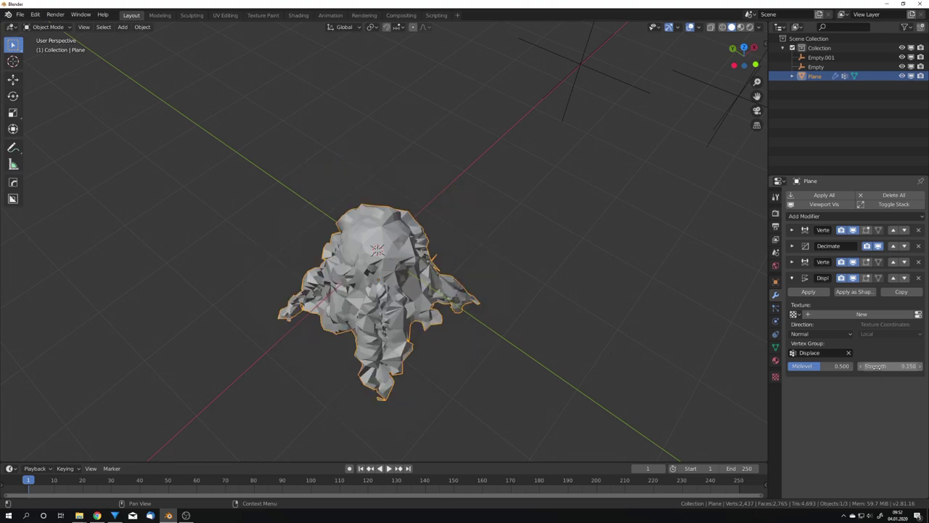
left_click(793, 314)
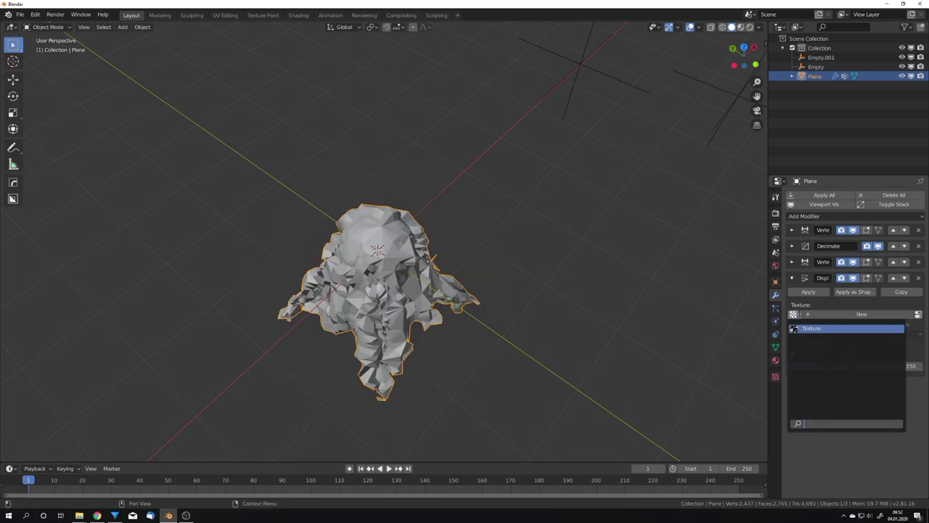
left_click(812, 328)
Move Empty.001 to about X 4.98, Y -2.53, Z 0.79 m and scale it up to about 2.36.
middle_click_drag(581, 319, 539, 286)
left_click(593, 276)
middle_click_drag(593, 276, 629, 311)
key("g")
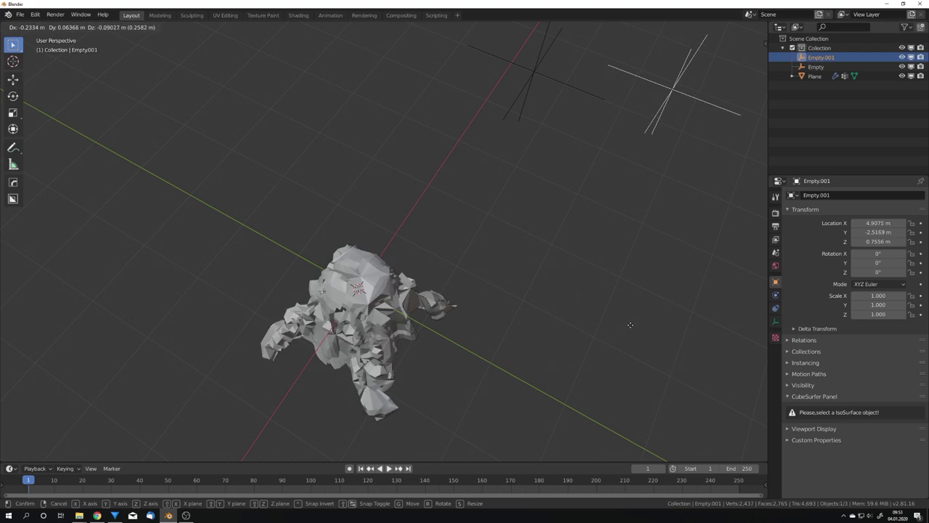
left_click(570, 319)
middle_click_drag(566, 318, 478, 282)
scroll(479, 283, "down", 5)
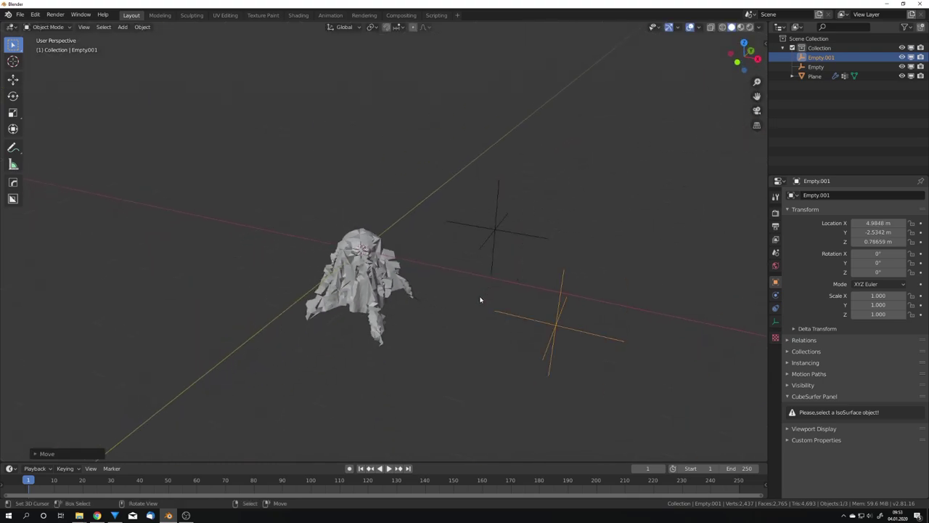
key("s")
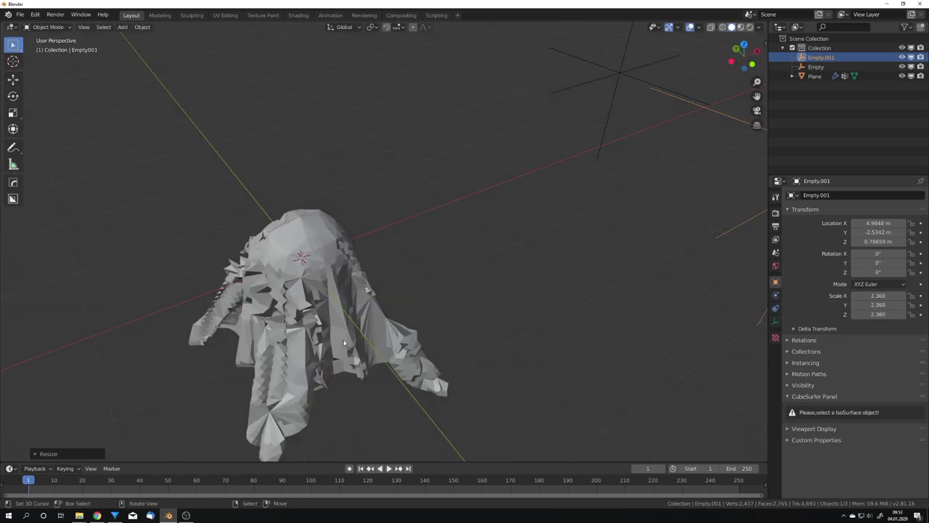
Add a Subdivision Surface modifier to the cloth with 2 viewport subdivision levels.
middle_click_drag(284, 303, 246, 309)
middle_click_drag(276, 250, 422, 284, "shift")
right_click(350, 286)
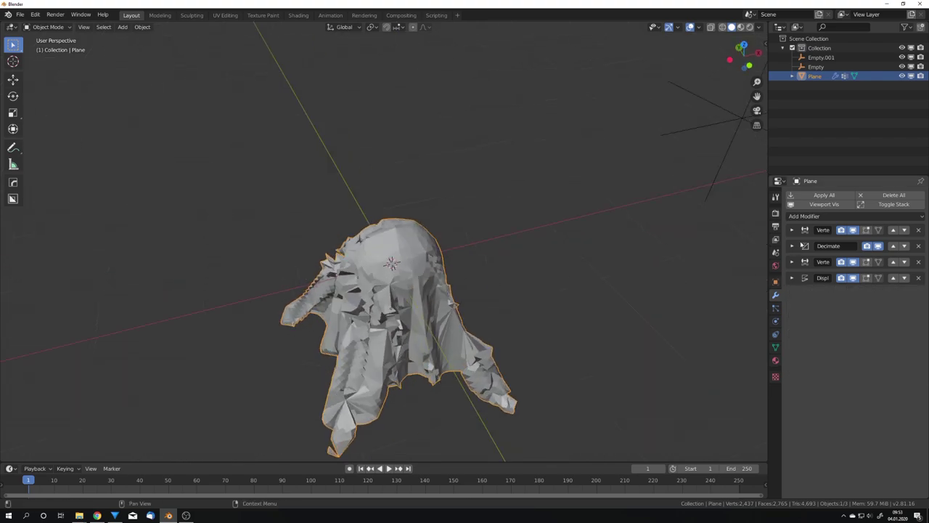
left_click(814, 216)
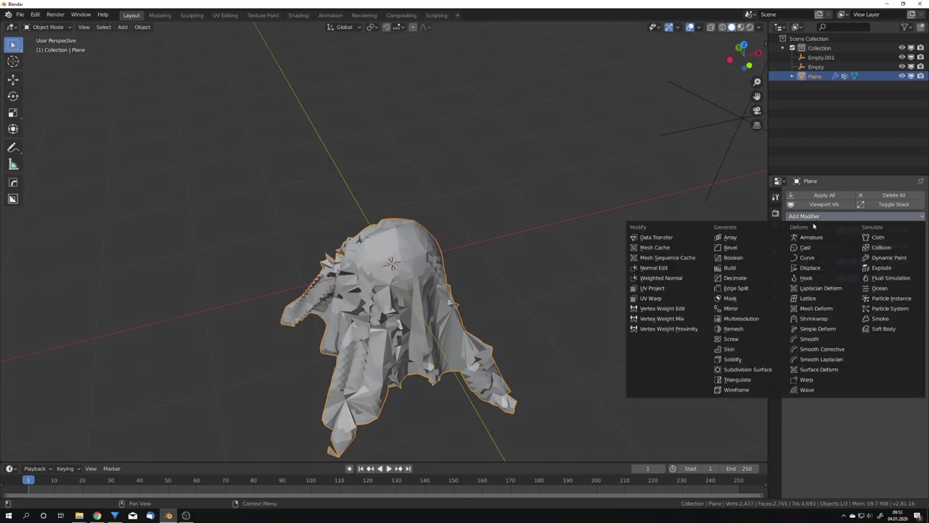
left_click(748, 369)
middle_click_drag(581, 345, 554, 324)
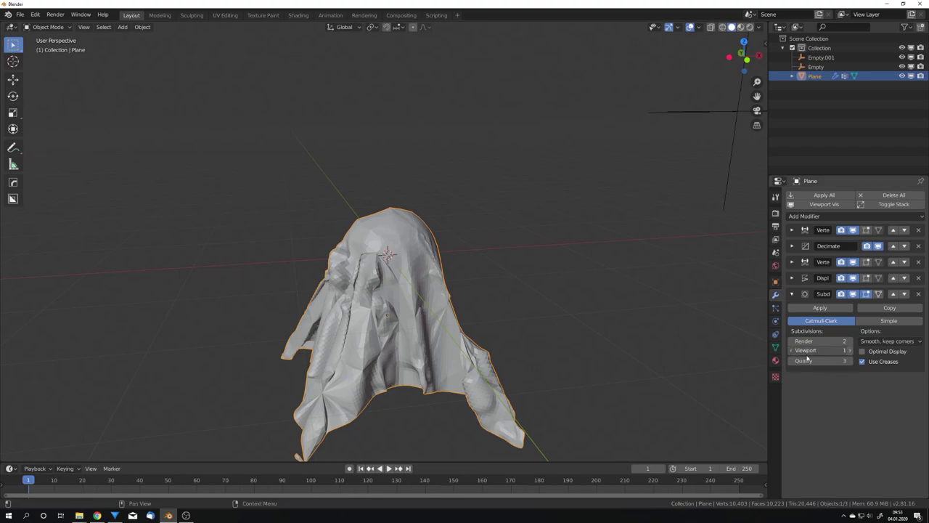
key("ctrl+2")
Shade the cloth smooth.
middle_click_drag(467, 305, 443, 313)
key("z")
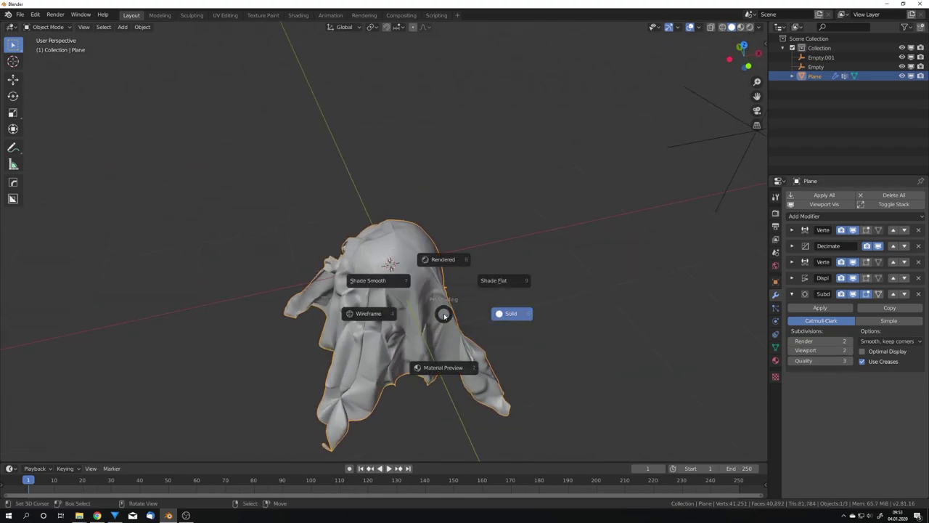
left_click(394, 285)
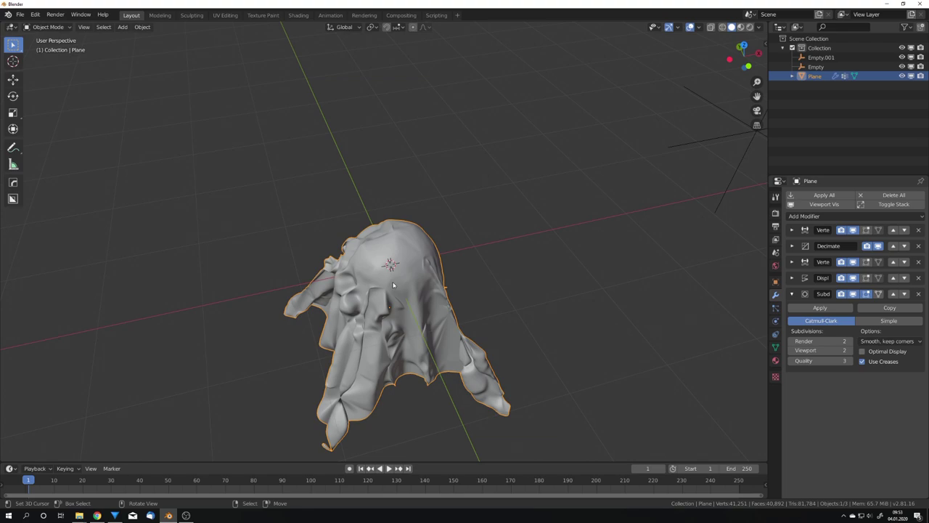
Add a Smooth modifier to the cloth with a factor of 1.
scroll(400, 289, "up", 5)
left_click(821, 215)
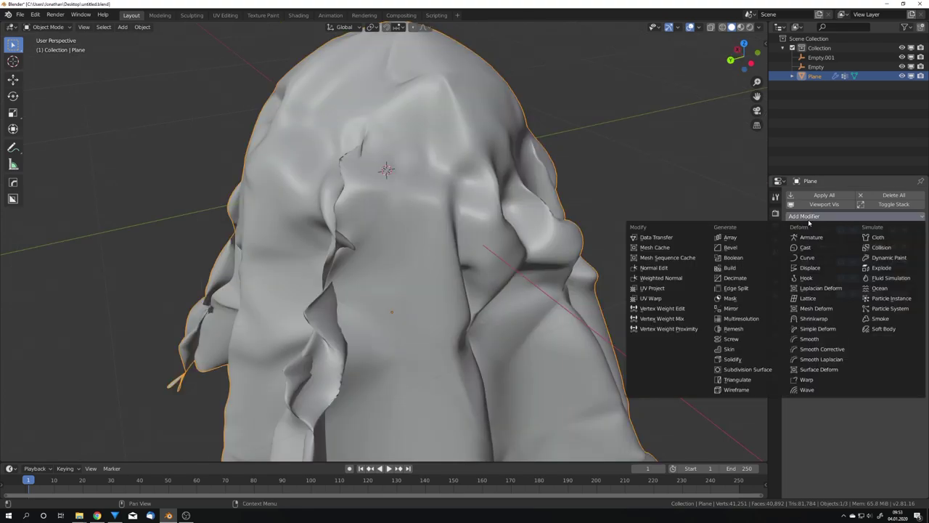
left_click(821, 340)
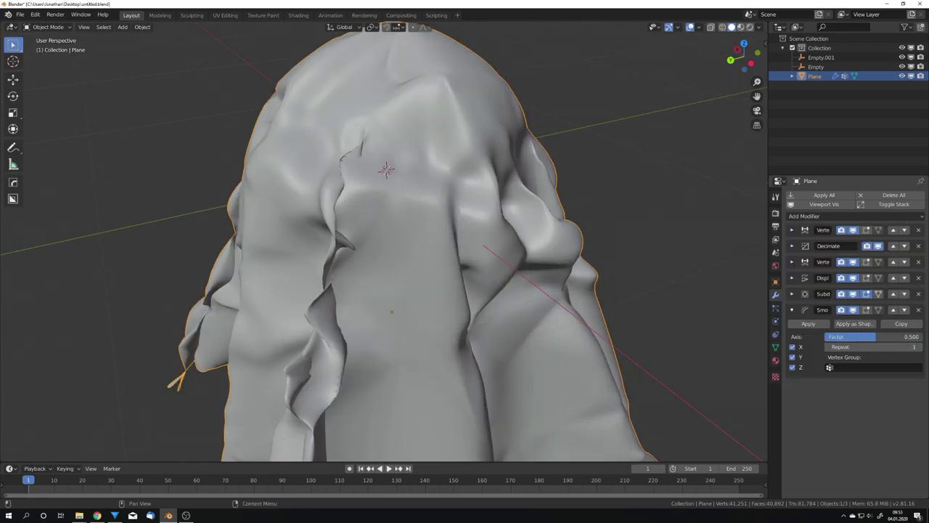
key("Return")
middle_click_drag(722, 347, 835, 342)
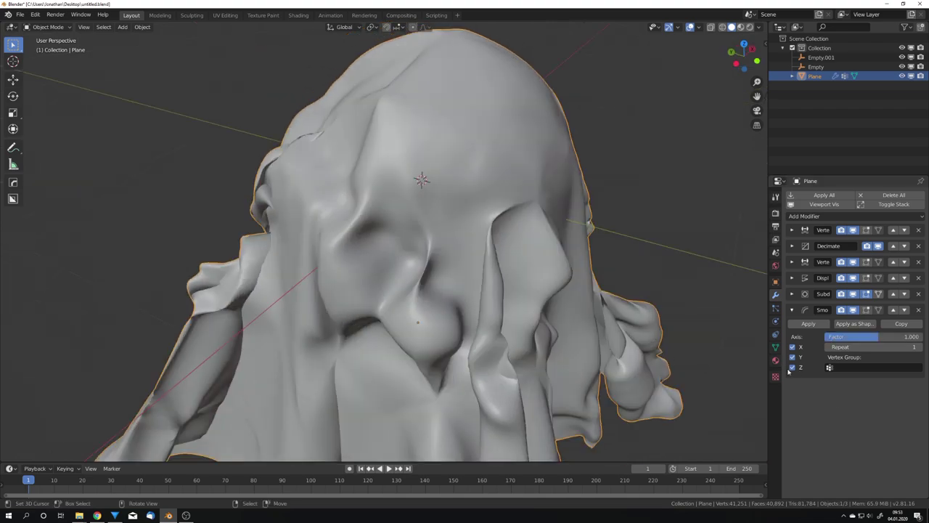
Try a factor of 5 on the Smooth modifier and set it back to 1.
double_click(883, 337)
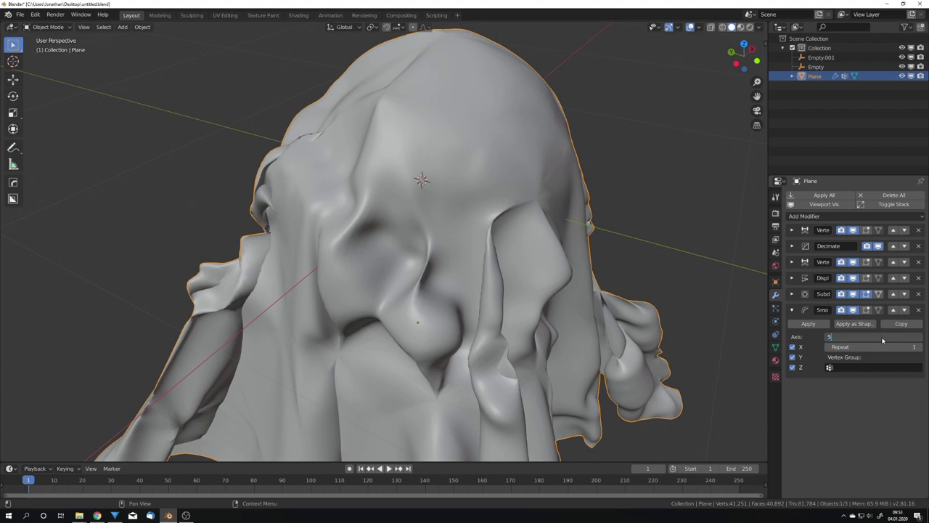
type("5")
key("Return")
middle_click_drag(406, 320, 517, 349)
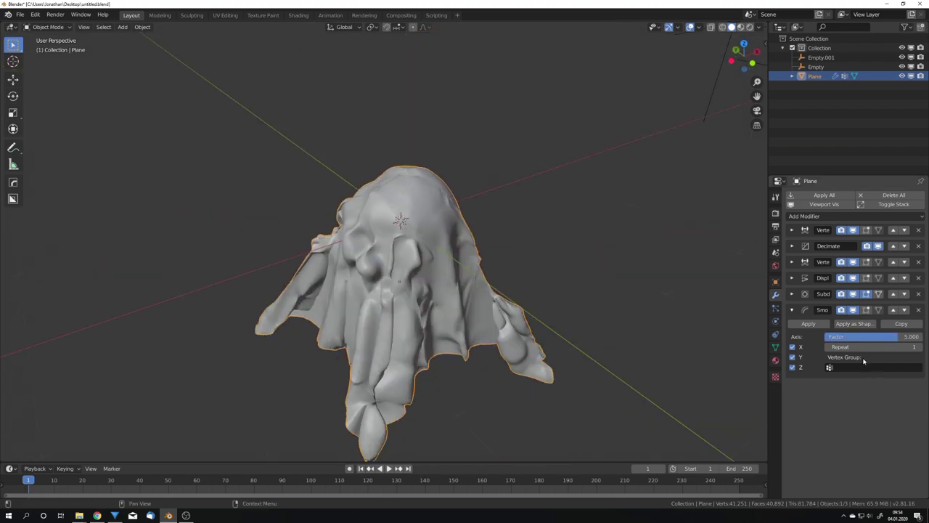
left_click(877, 339)
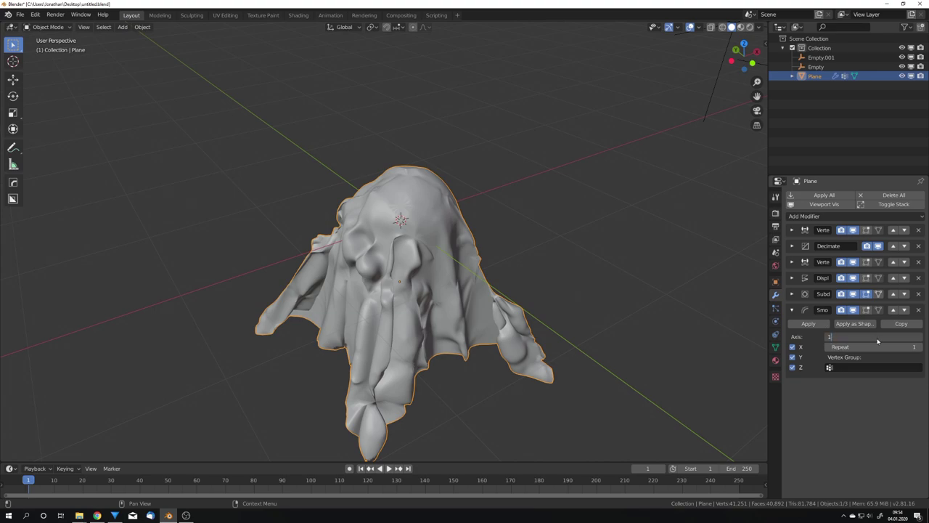
key("Return")
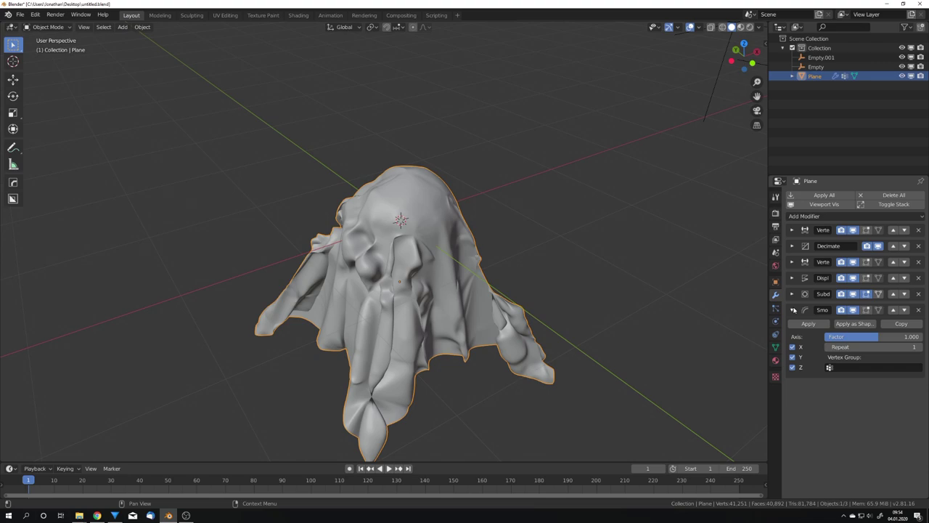
Save the file and duplicate the cloth in place.
middle_click_drag(496, 291, 418, 292)
key("ctrl+s")
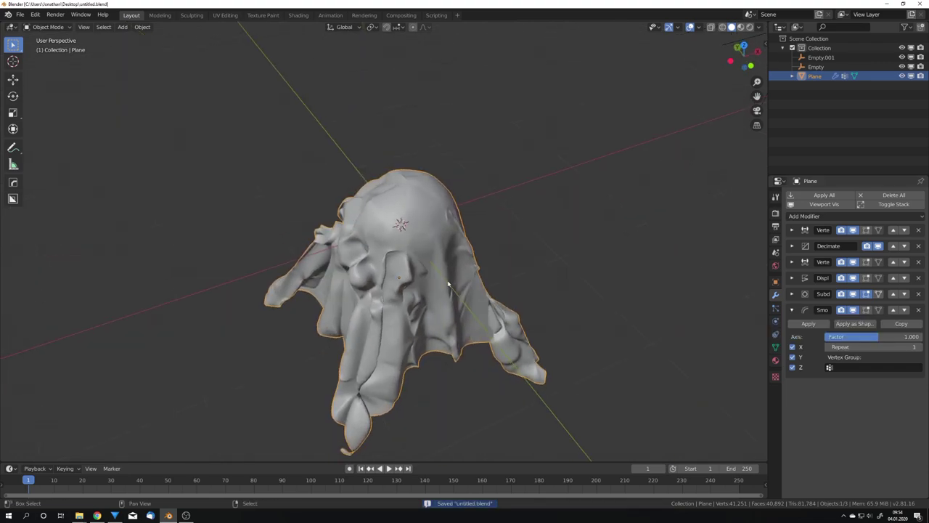
key("shift+d")
right_click(449, 286)
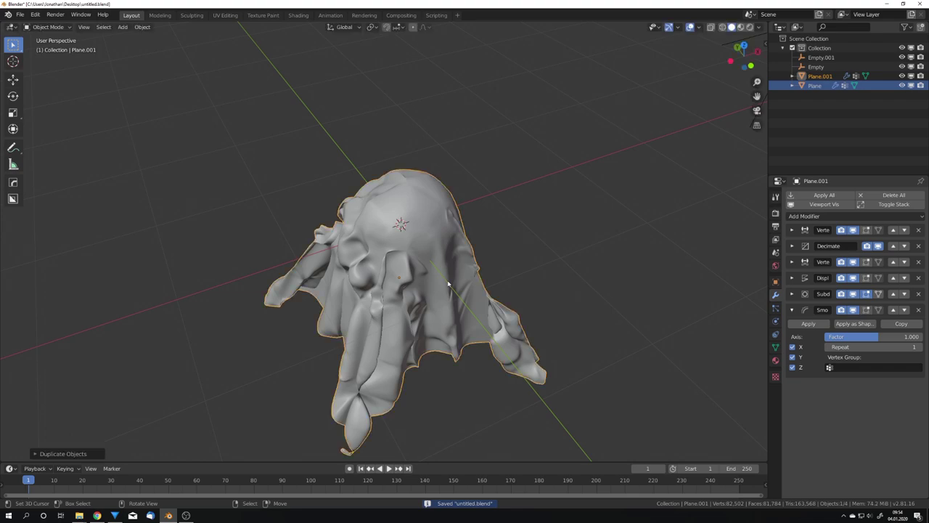
Add a Wireframe modifier to the duplicated cloth, with Even Thickness disabled and Relative Thickness enabled.
left_click(842, 216)
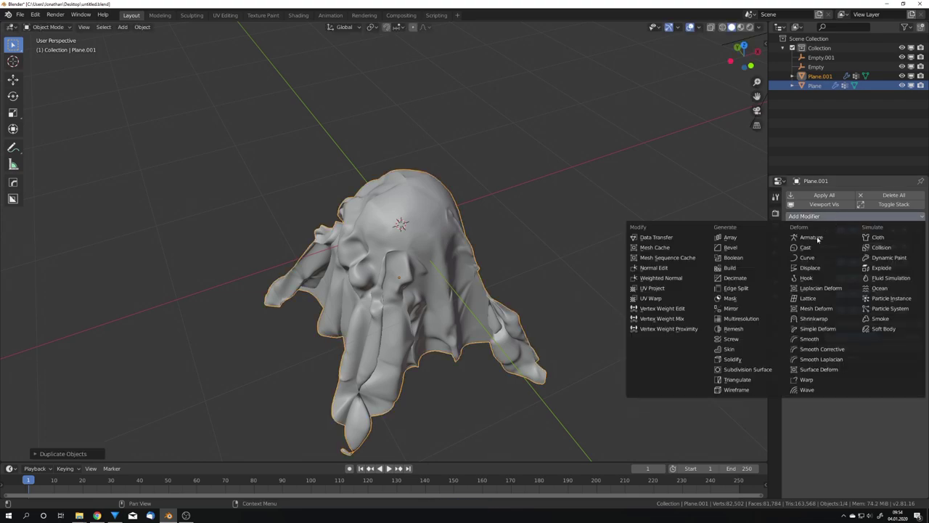
left_click(749, 390)
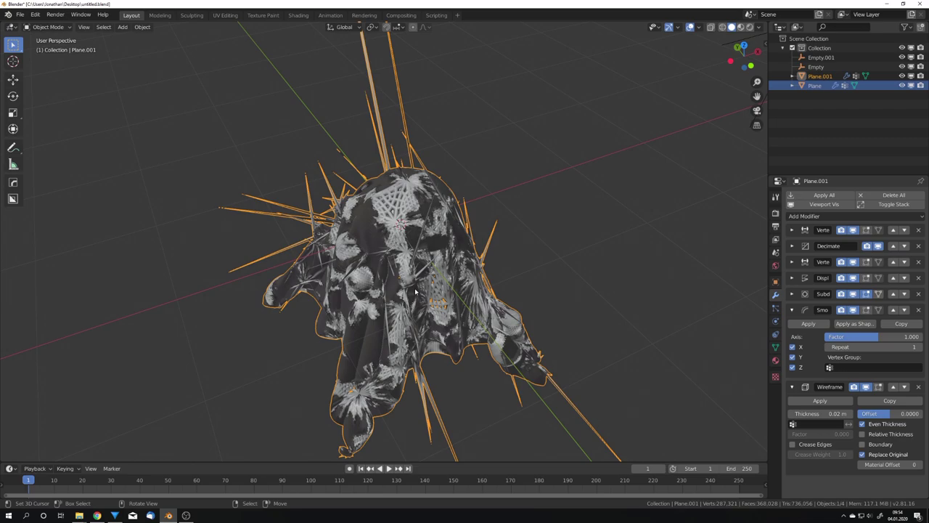
middle_click_drag(415, 292, 483, 277)
key("alt+a")
scroll(458, 279, "up", 4)
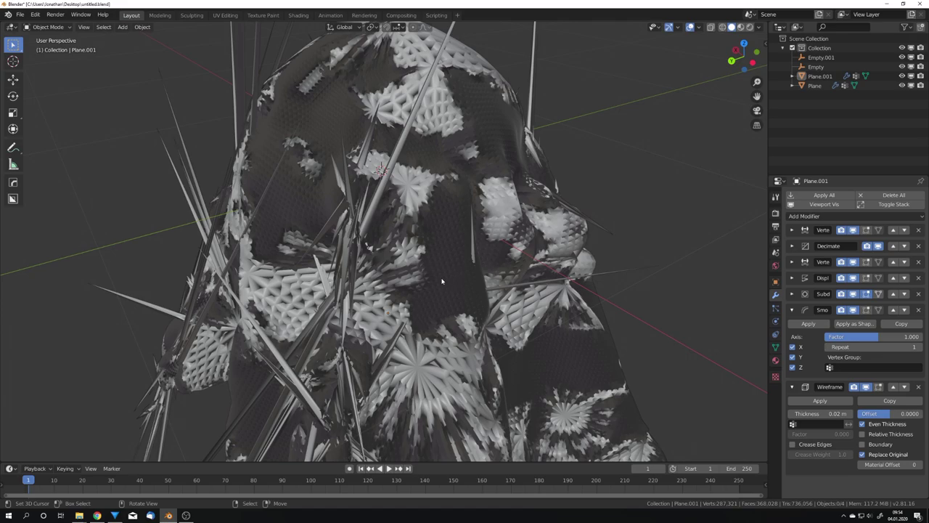
scroll(442, 281, "up", 5)
scroll(442, 282, "down", 8)
middle_click_drag(534, 299, 477, 305)
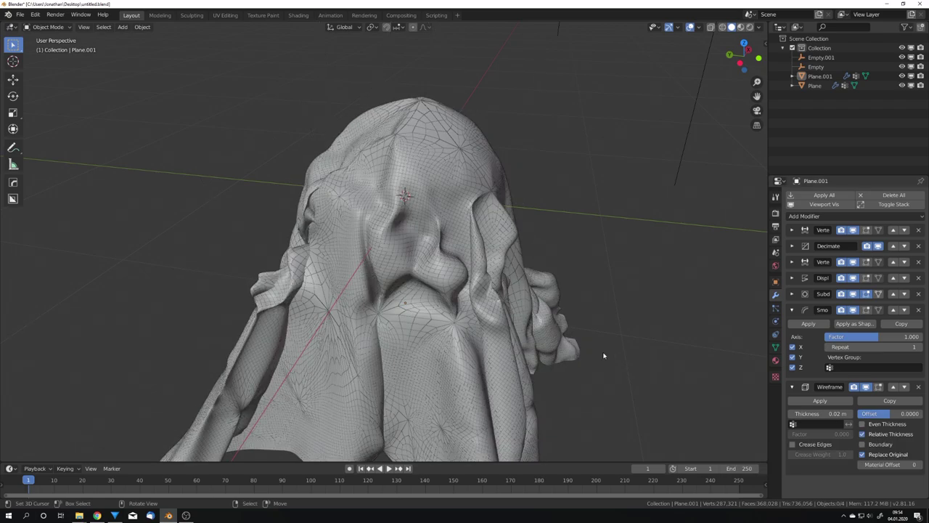
Inspect the wireframe overlay on the cloth up close and save the file.
middle_click_drag(516, 341, 382, 284)
scroll(455, 311, "up", 6)
scroll(445, 335, "down", 6)
scroll(428, 298, "up", 2)
key("ctrl+s")
Add a plane and scale it up into a ground surface much wider than the cloth.
left_click(375, 270)
scroll(407, 305, "down", 8)
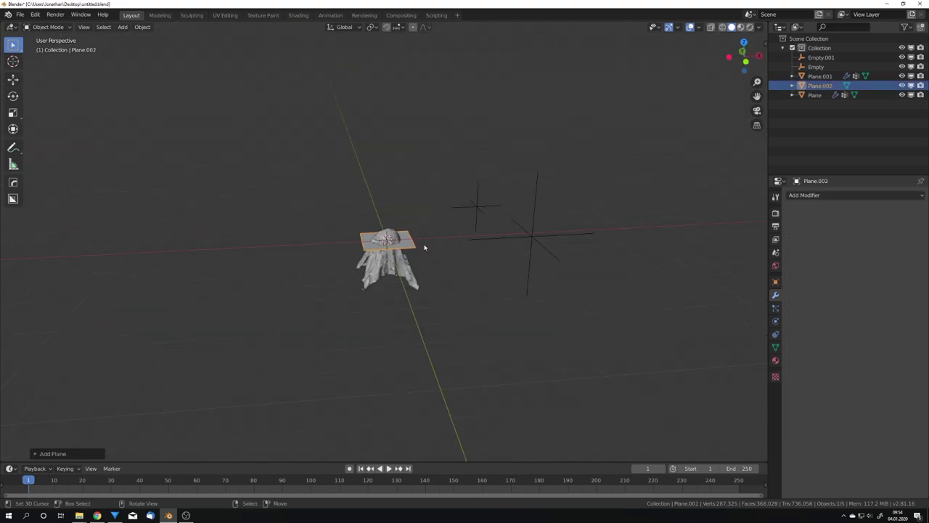
key("s")
left_click(752, 262)
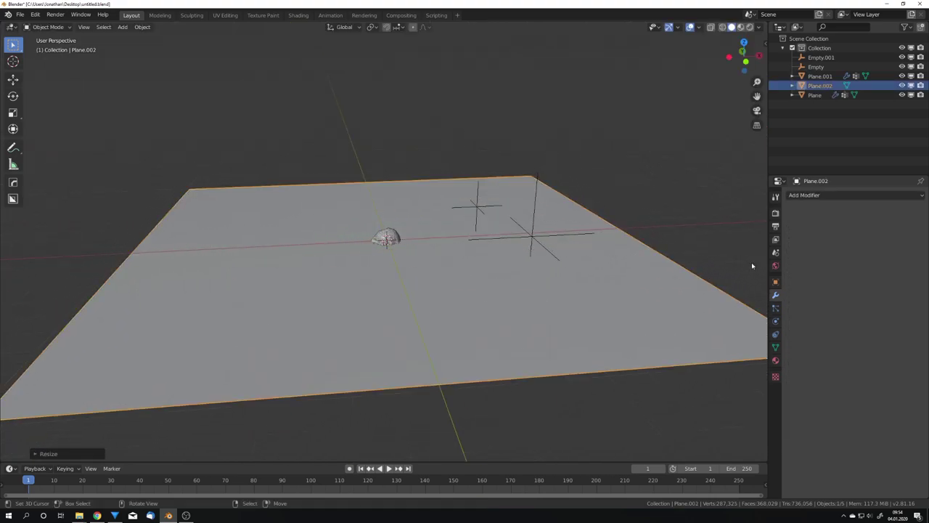
Lower the ground plane along Z until it lies beneath the cloth sculpture.
key("g")
key("z")
left_click(565, 286)
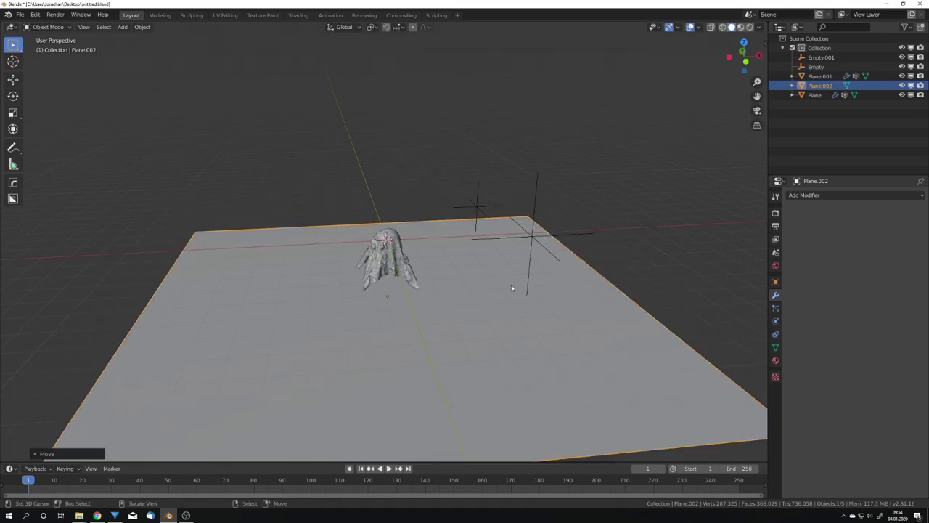
Add a camera and align it to the top view of the scene.
key("shift+a")
left_click(488, 413)
key("KP_7")
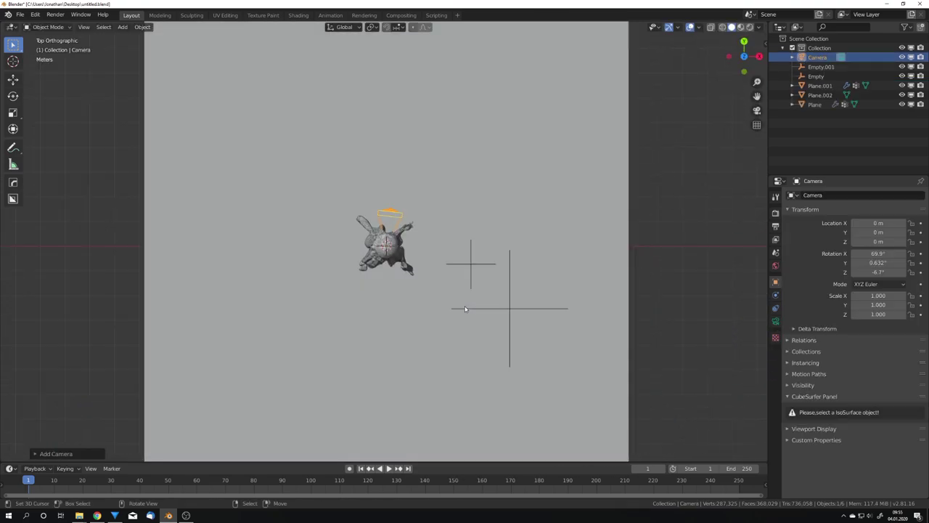
key("ctrl+alt+KP_0")
Move the camera down to a height of about 5.73 m and centre the sculpture in its frame.
key("g")
key("z")
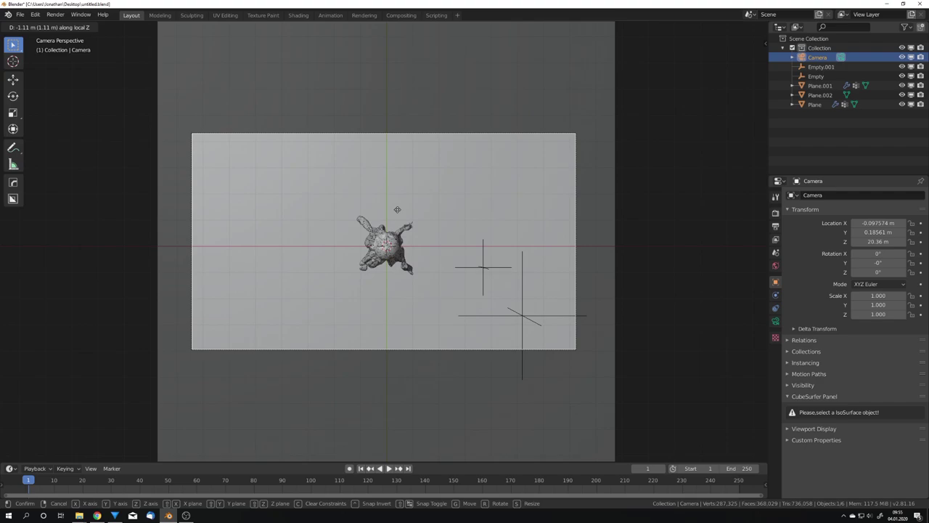
left_click(387, 146)
key("g")
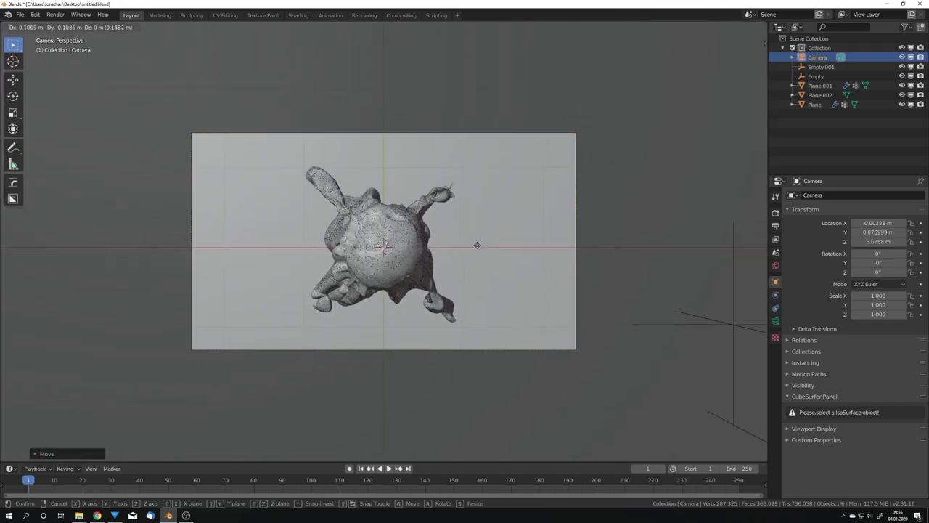
left_click(500, 290)
key("g")
key("z")
key("z")
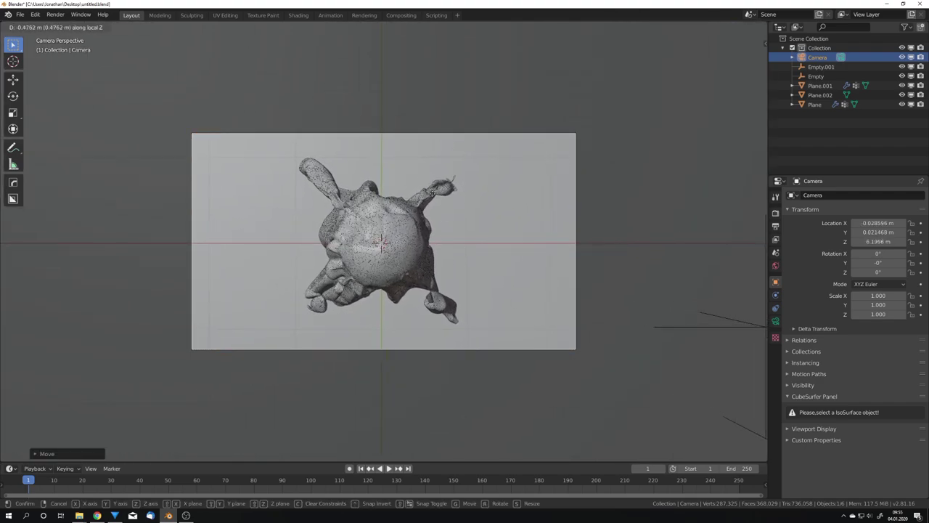
left_click(436, 260)
Set the world background color to black.
middle_click_drag(435, 260, 465, 258)
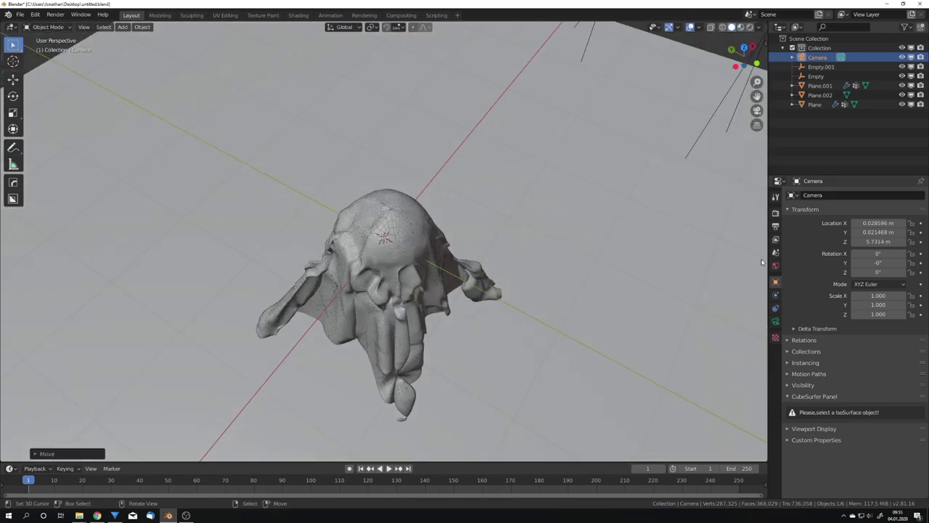
left_click(776, 265)
left_click(886, 256)
left_click_drag(906, 183, 907, 190)
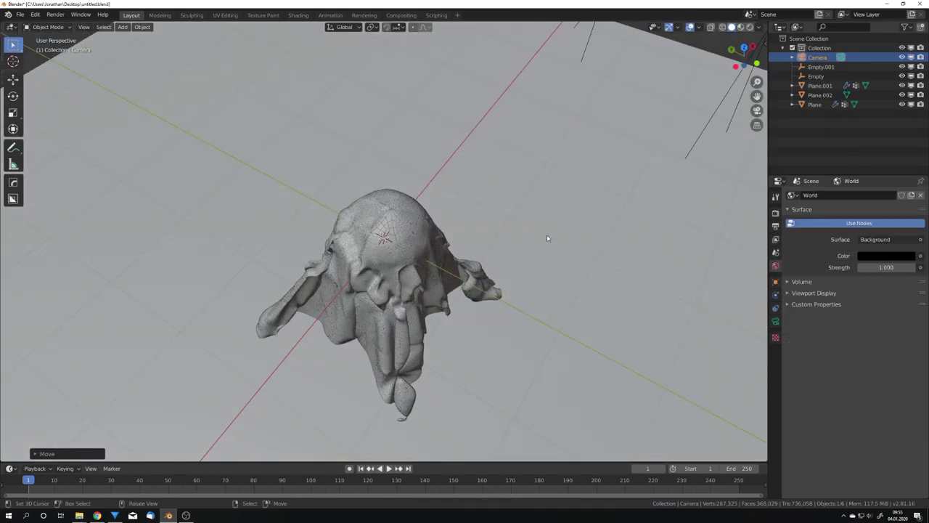
Switch the viewport to rendered shading with the whole ground plane in view.
scroll(547, 234, "down", 8)
key("z")
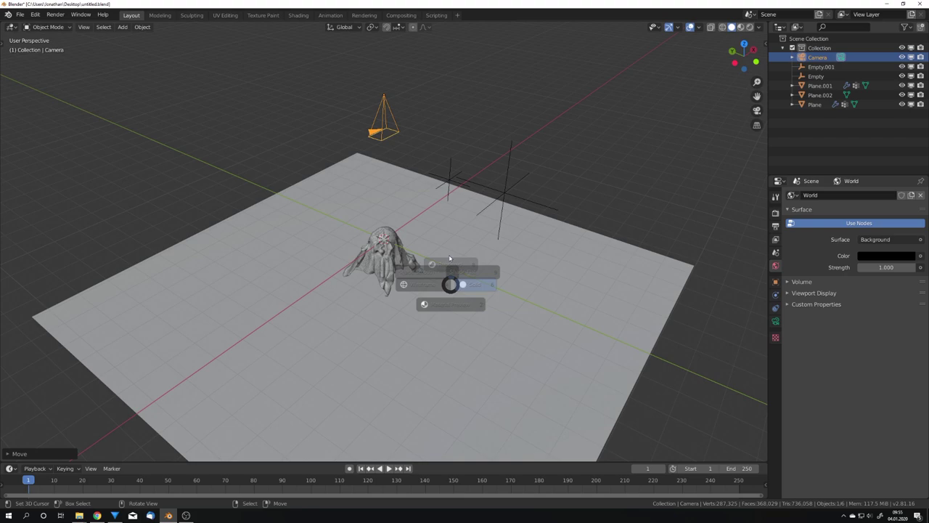
left_click(440, 251)
Add an area light and raise it straight up above the sculpture.
key("shift+a")
mouse_move(358, 234)
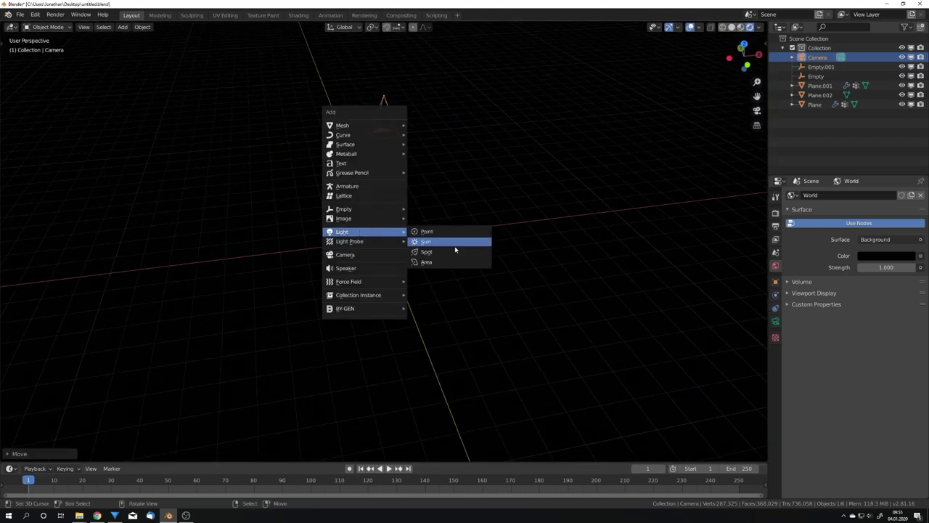
left_click(436, 262)
key("g")
key("z")
left_click(439, 139)
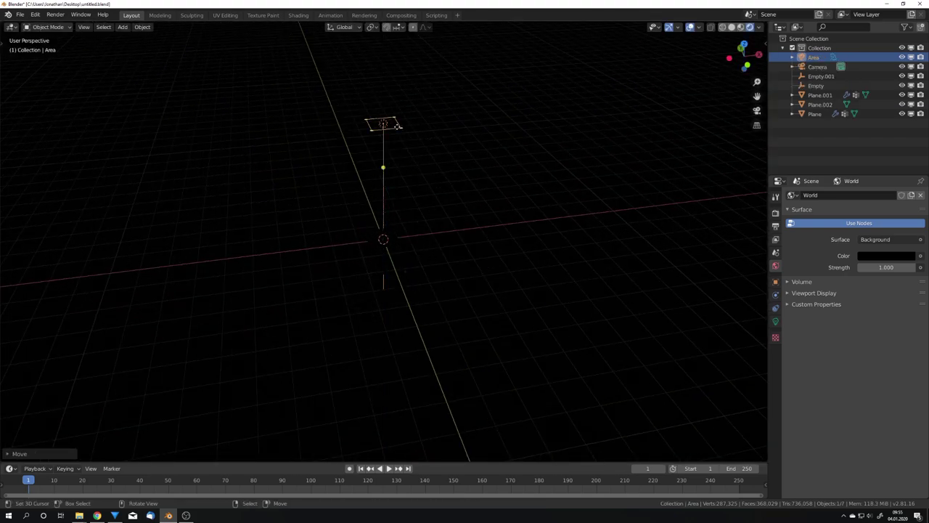
Enlarge the area light to about 6.45 m and set its power to about 104.8 W.
left_click_drag(399, 127, 637, 229)
left_click(776, 321)
mouse_move(875, 256)
left_mouse_down()
mouse_move(914, 256)
mouse_move(887, 256)
left_mouse_up()
Duplicate the area light to one side of the sculpture and rotate the copy to face the cloth.
scroll(407, 221, "down", 5)
middle_click_drag(398, 220, 426, 224)
key("shift+d")
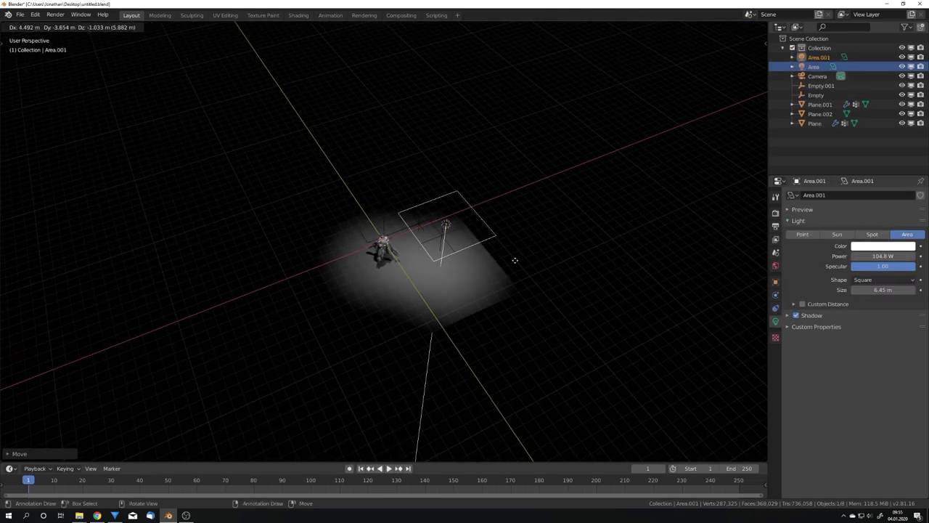
left_click(505, 269)
key("r")
key("r")
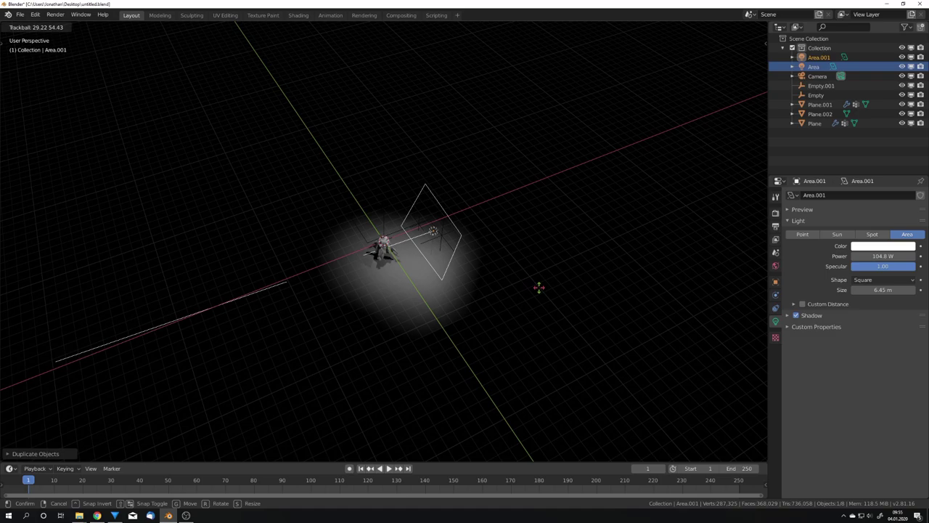
left_click(540, 286)
Duplicate the side light to the opposite side of the sculpture and rotate it toward the cloth.
middle_click_drag(539, 286, 460, 282)
key("shift+d")
left_click(379, 269)
key("r")
key("r")
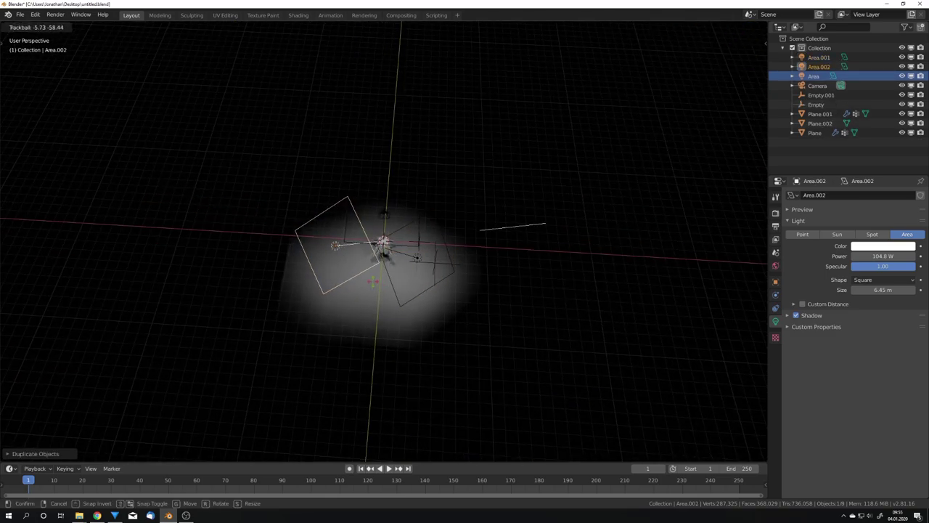
left_click(367, 282)
Enable Soft Shadows in the Eevee render settings while viewing through the camera, and save the file.
key("KP_0")
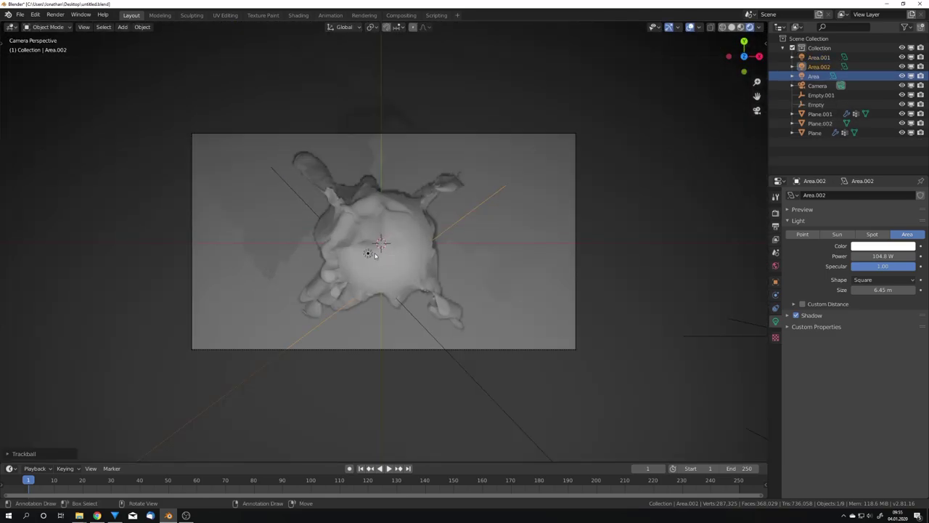
scroll(369, 249, "up", 3)
scroll(373, 255, "down", 1)
scroll(372, 254, "down", 2)
scroll(396, 241, "up", 2)
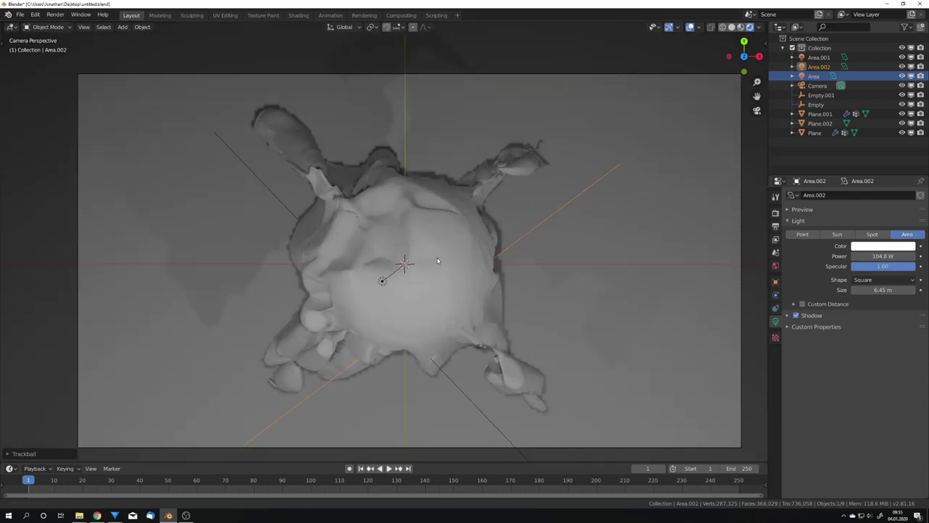
middle_click_drag(437, 260, 436, 245, "shift")
left_click(776, 213)
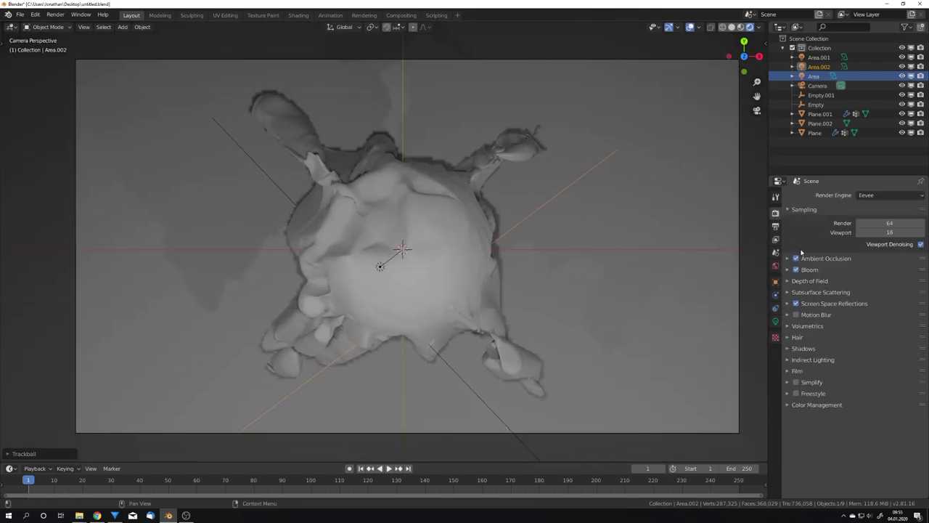
left_click(804, 349)
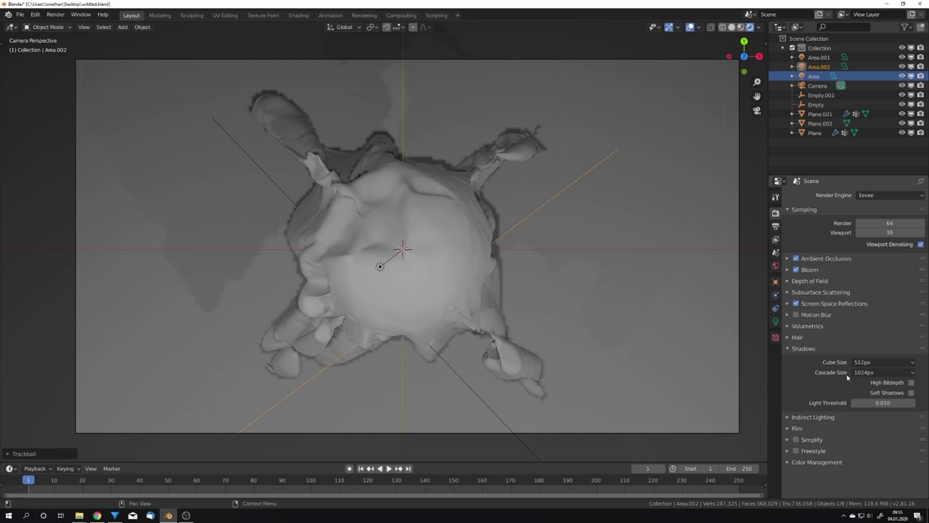
left_click(911, 392)
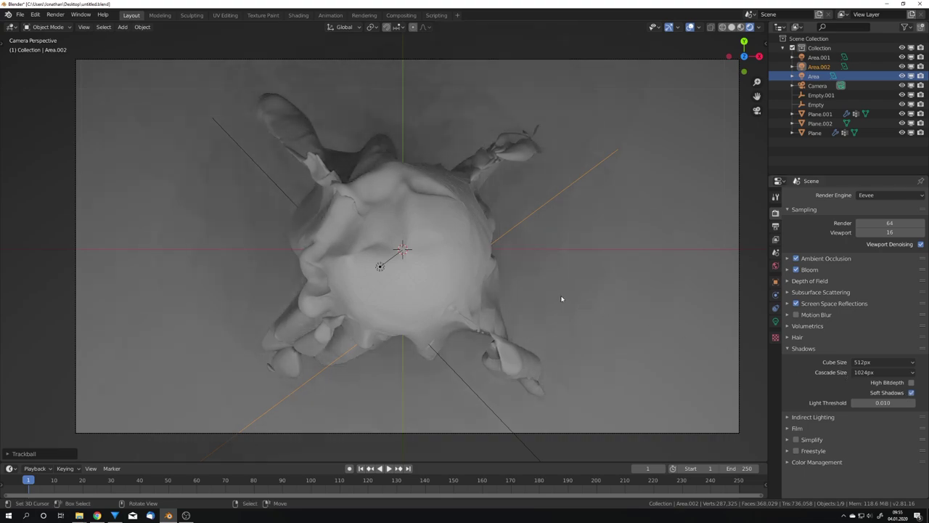
key("ctrl+s")
left_click(517, 259)
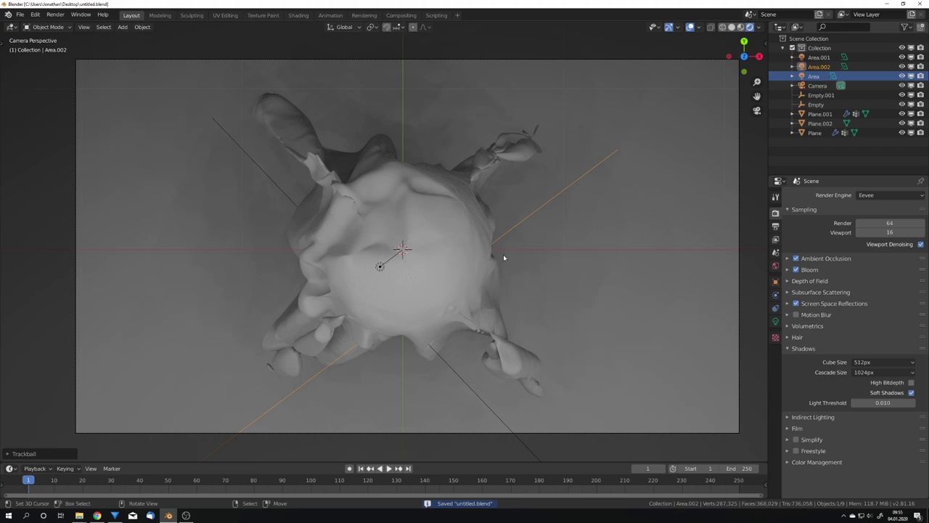
Open a Shader Editor beside the viewport, create a new material for the draped cloth, and show rendered shading.
middle_click_drag(504, 257, 410, 251)
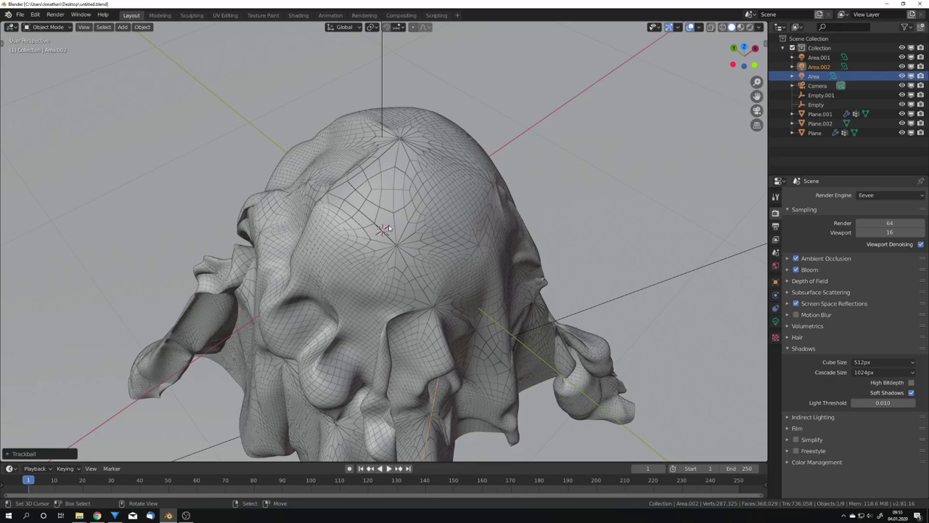
left_click(387, 228)
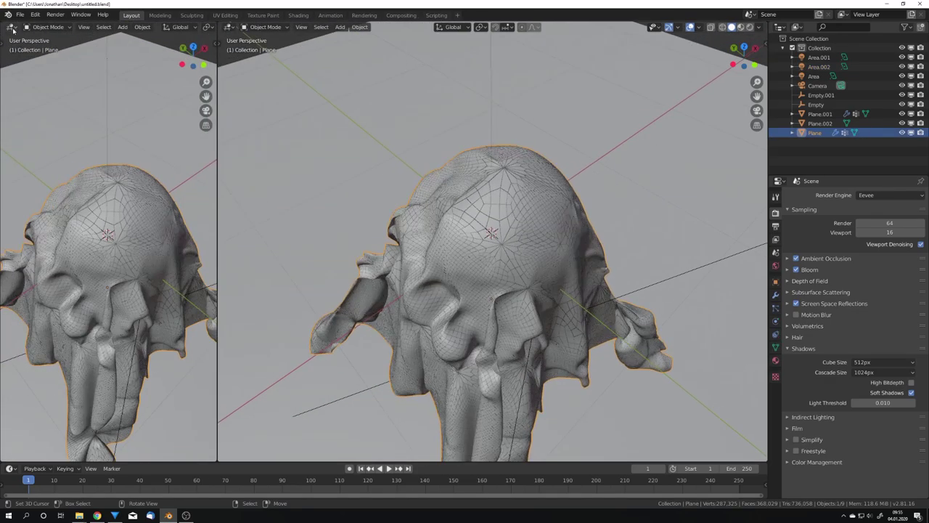
left_click(13, 29)
left_click(45, 133)
left_click_drag(111, 171, 216, 179)
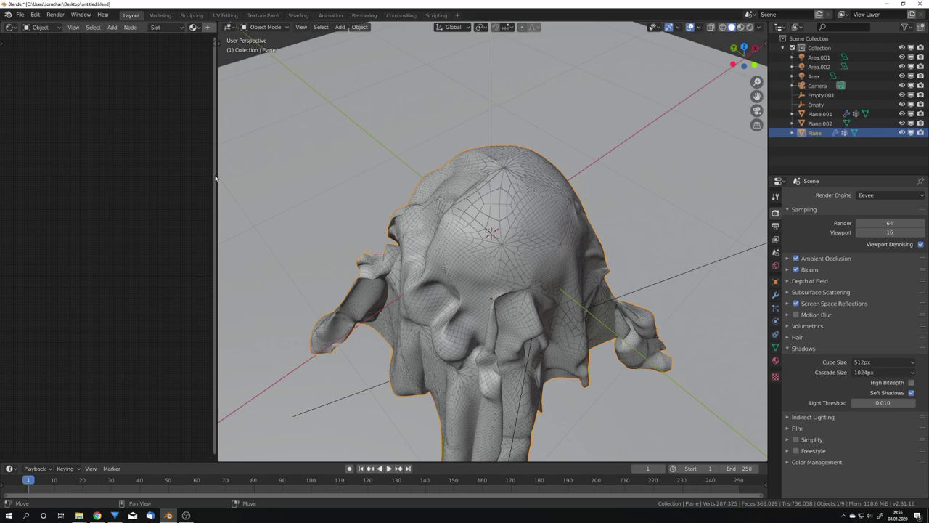
scroll(132, 29, "down", 5)
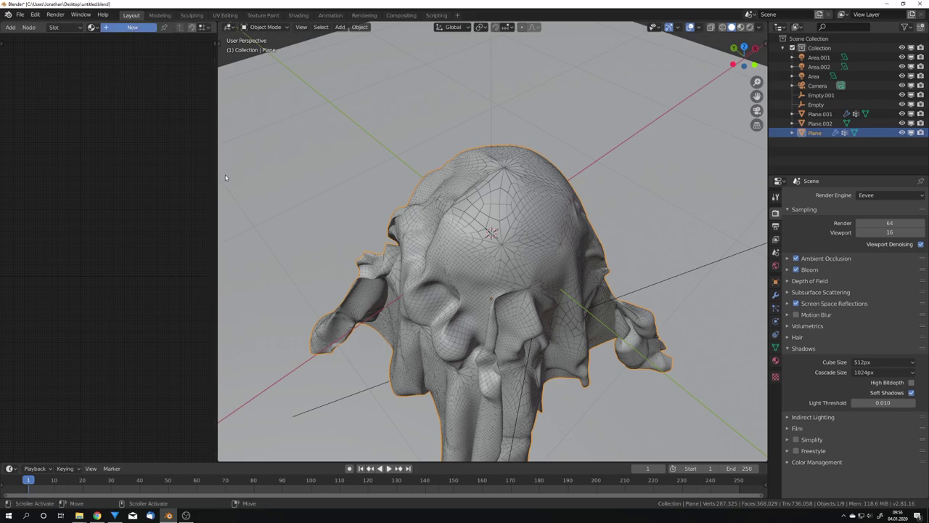
left_click_drag(219, 170, 395, 206)
key("z")
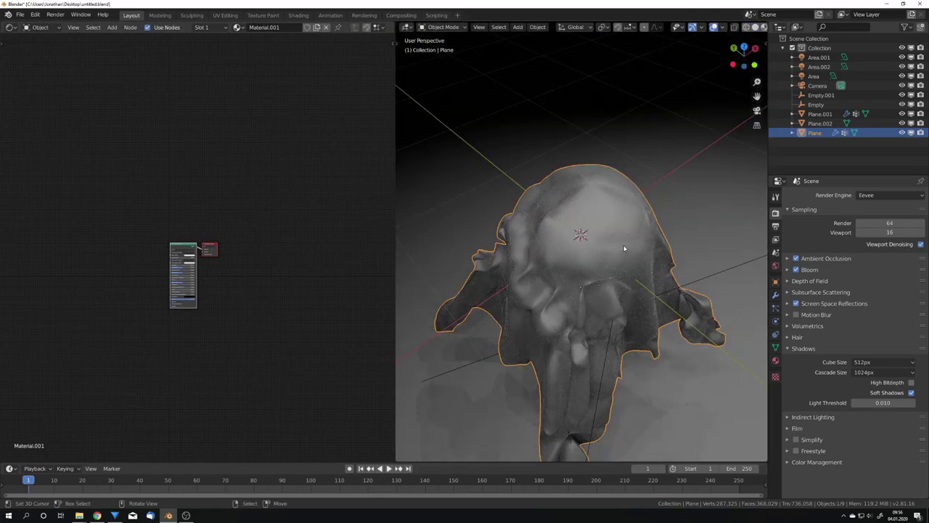
Paste the BW Grunge.png image texture into the cloth material and connect its color to Base Color and Roughness.
scroll(426, 289, "up", 8)
scroll(240, 276, "up", 4)
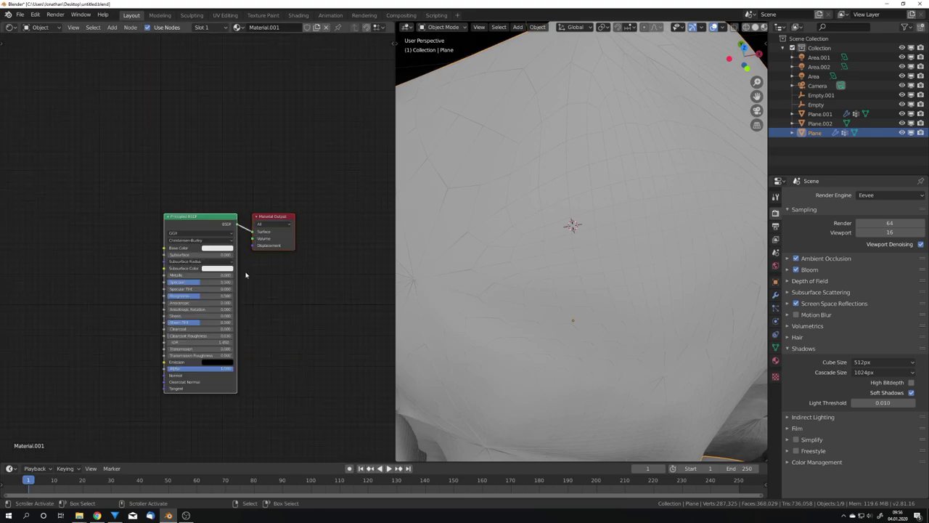
middle_click_drag(245, 274, 251, 298)
scroll(251, 297, "up", 5)
key("ctrl+v")
middle_click_drag(189, 180, 273, 154)
left_click_drag(140, 158, 54, 272)
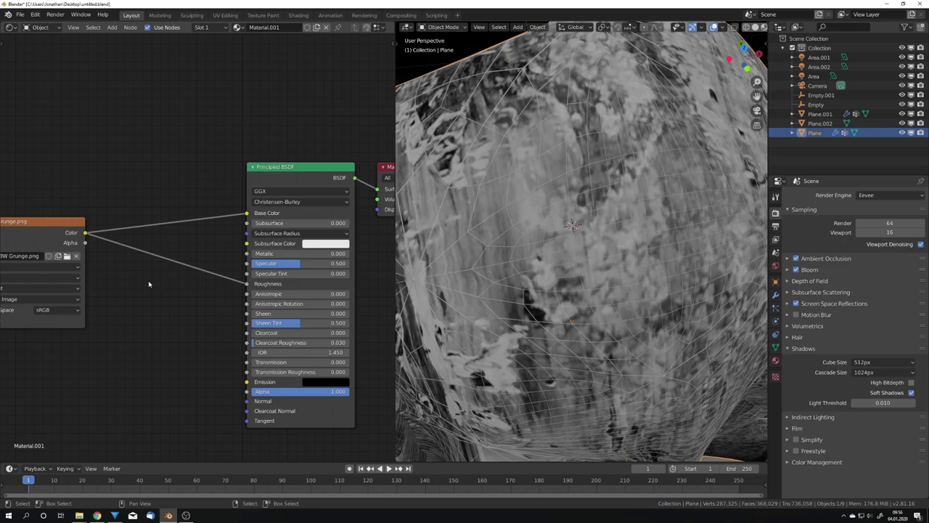
Insert a ColorRamp node between the grunge texture and the Base Color input of the Principled BSDF.
scroll(150, 283, "down", 3)
scroll(485, 254, "down", 8)
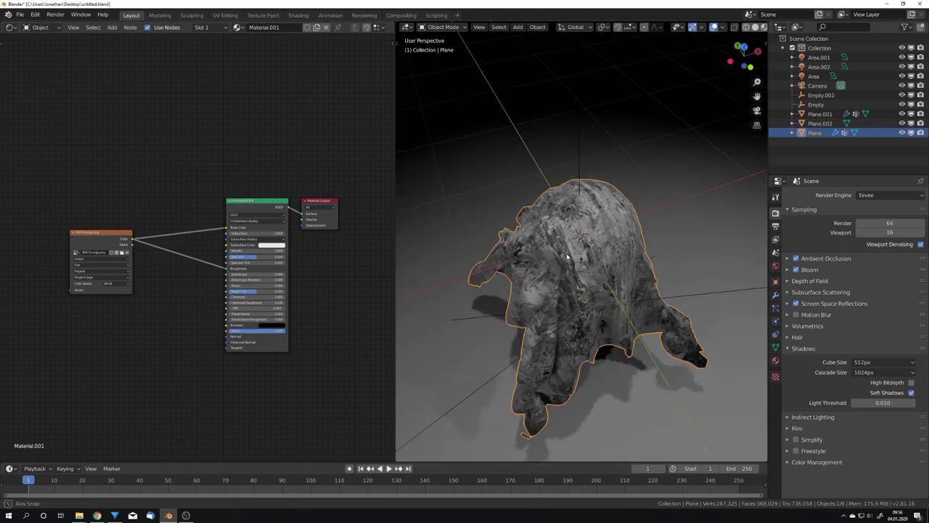
scroll(597, 260, "up", 4)
mouse_move(523, 255)
middle_mouse_down()
mouse_move(601, 254)
mouse_move(577, 286)
mouse_move(582, 278)
middle_mouse_up()
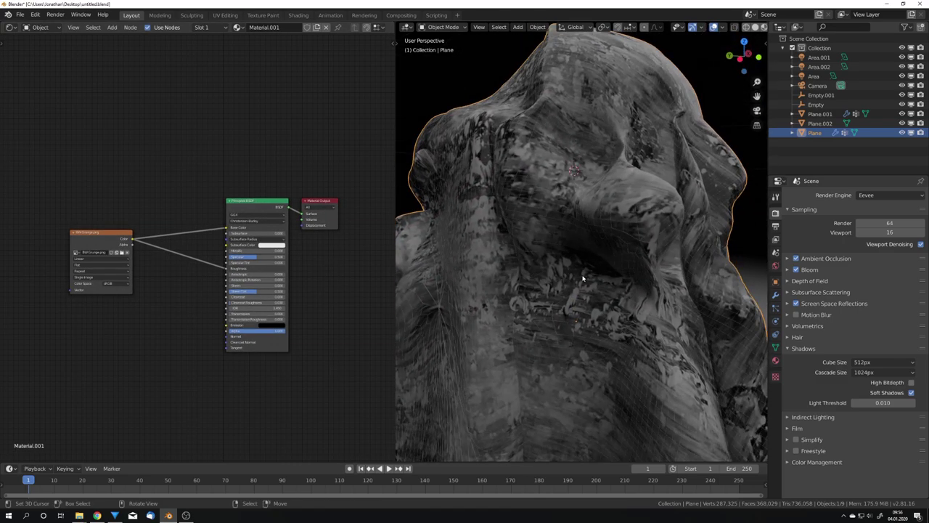
scroll(581, 282, "down", 5)
scroll(203, 300, "up", 6)
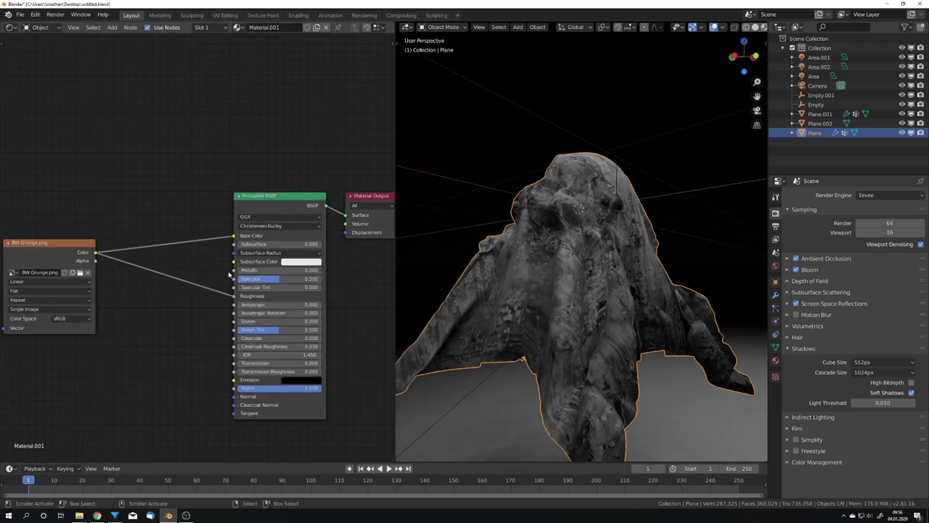
scroll(203, 301, "up", 1)
key("shift+a")
left_click(211, 318)
type("colo")
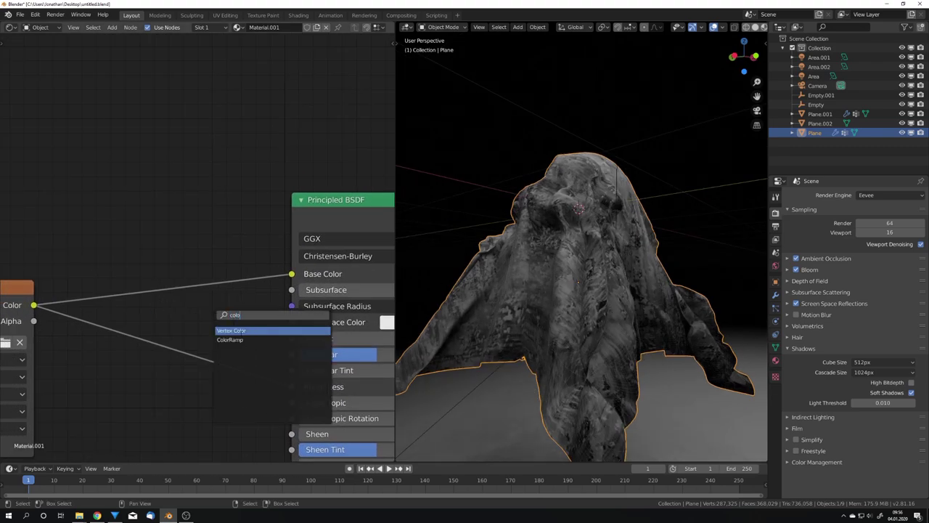
left_click(238, 340)
left_click(186, 212)
left_click_drag(186, 212, 142, 167)
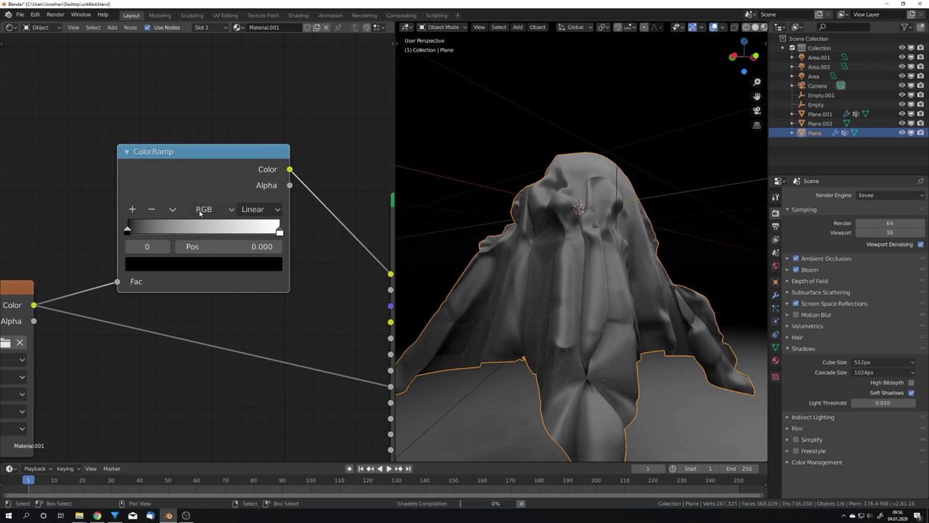
Darken the ColorRamp's white stop to dark grey and move it to position 0.718.
left_click(279, 232)
left_click(243, 264)
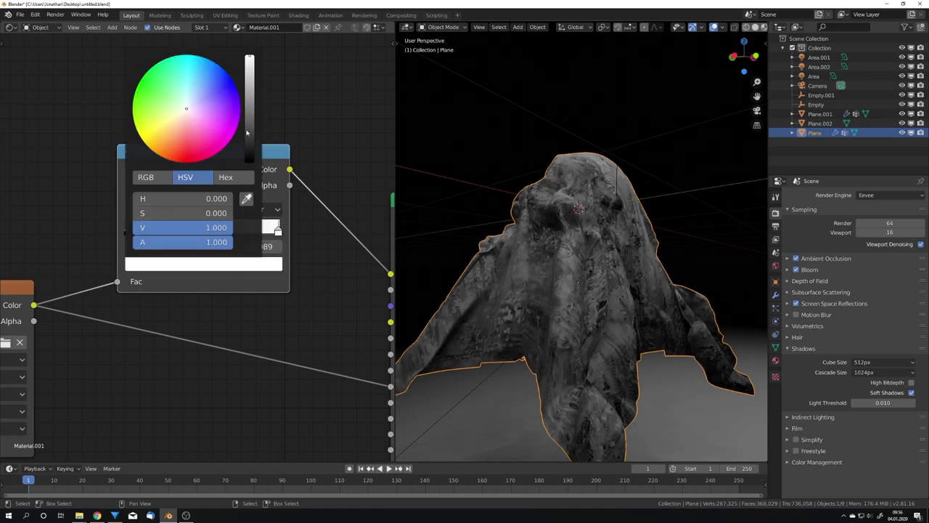
left_click(249, 136)
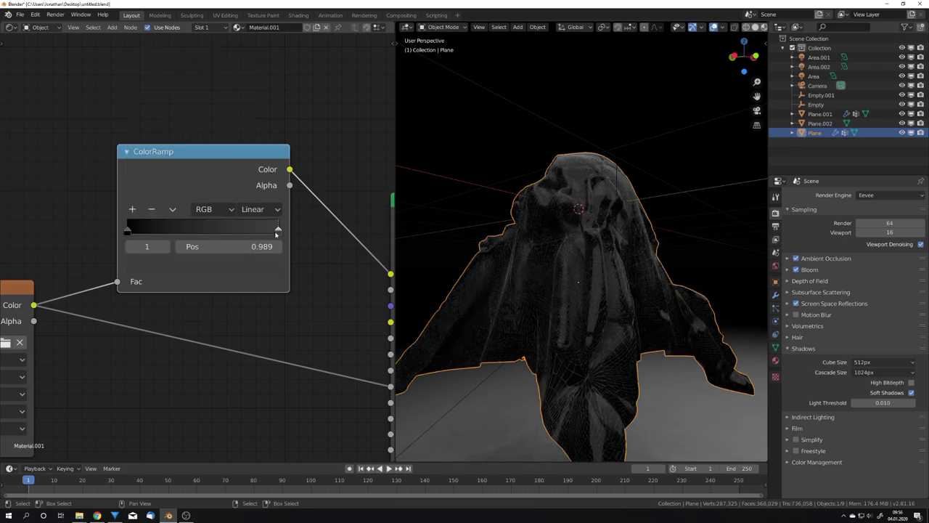
left_click_drag(276, 234, 237, 227)
Duplicate the ColorRamp and insert the copy between the grunge texture and the Roughness input.
middle_click_drag(480, 218, 512, 265)
left_click(519, 295)
scroll(552, 243, "up", 6)
middle_click_drag(553, 238, 554, 251)
middle_click_drag(157, 249, 146, 215)
left_click_drag(204, 154, 209, 94)
key("shift+d")
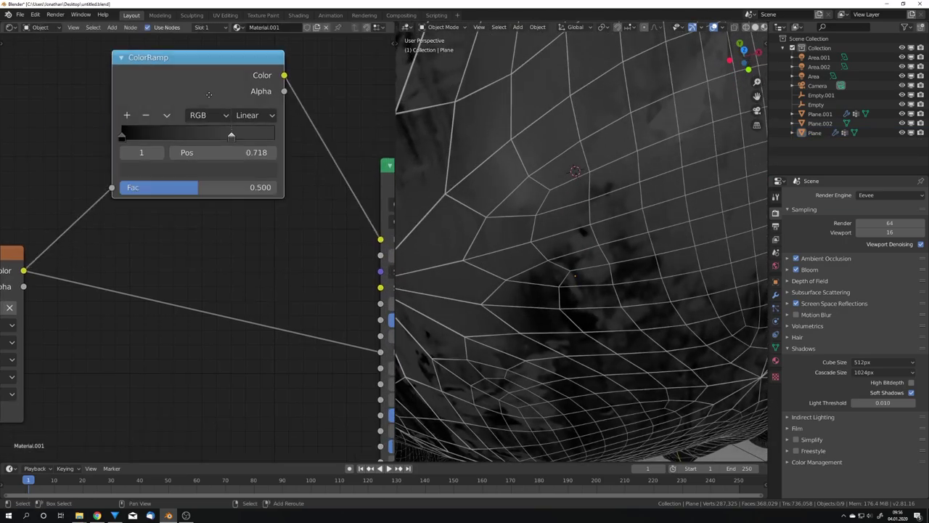
key("shift+d")
left_click(204, 254)
Reset the roughness ColorRamp to black and white and move its white stop to position 0.535.
left_click(164, 275)
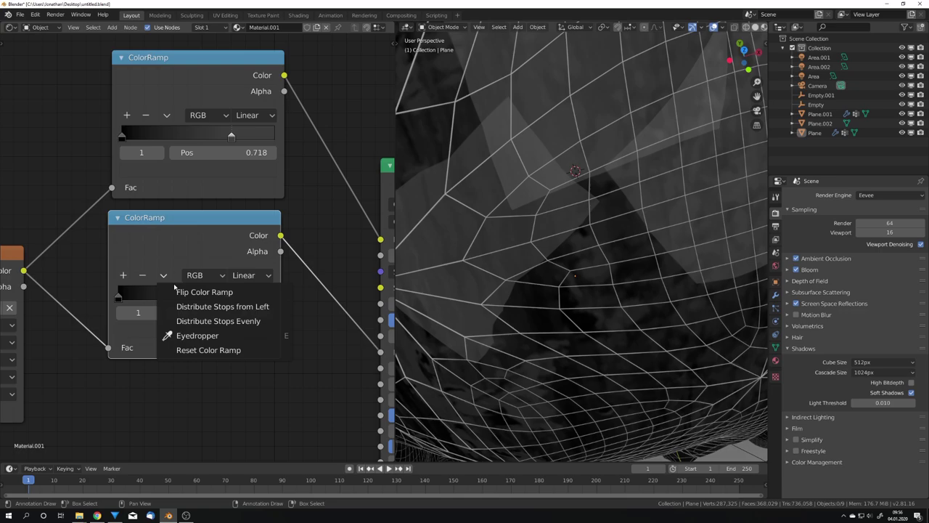
left_click(204, 292)
left_click(164, 275)
left_click(208, 350)
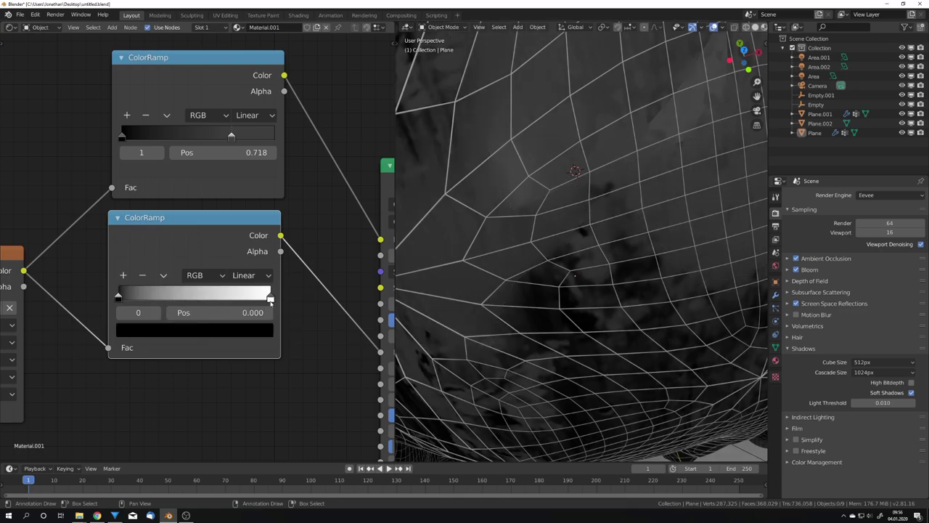
left_click_drag(270, 300, 200, 297)
Set the Principled BSDF's Metallic value to 0.359 on the cloth material.
scroll(488, 250, "down", 10)
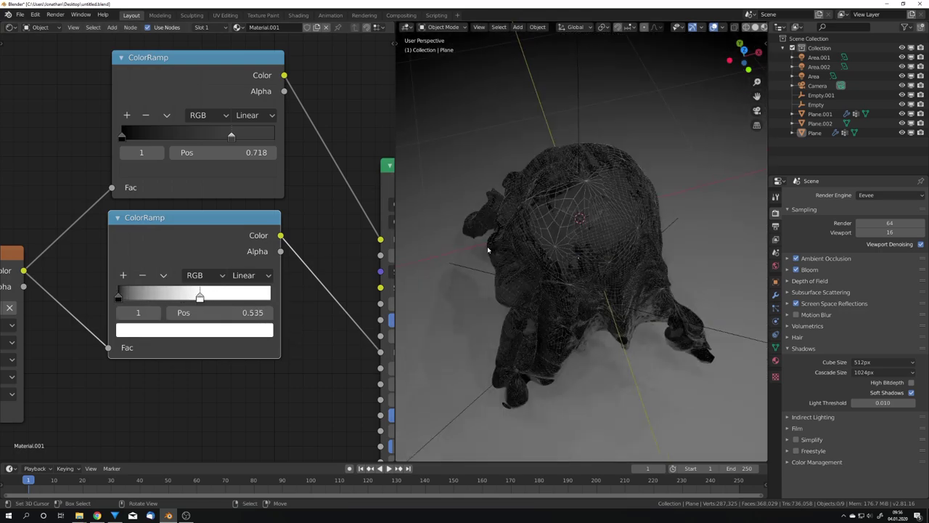
middle_click_drag(488, 249, 516, 260)
scroll(517, 259, "up", 5)
scroll(309, 310, "down", 3)
middle_click_drag(333, 277, 216, 276)
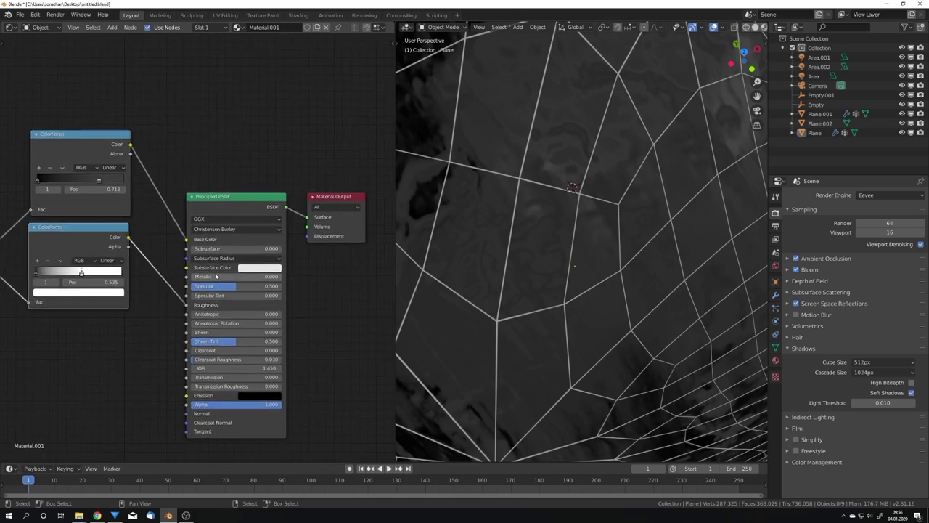
left_click_drag(215, 276, 247, 274)
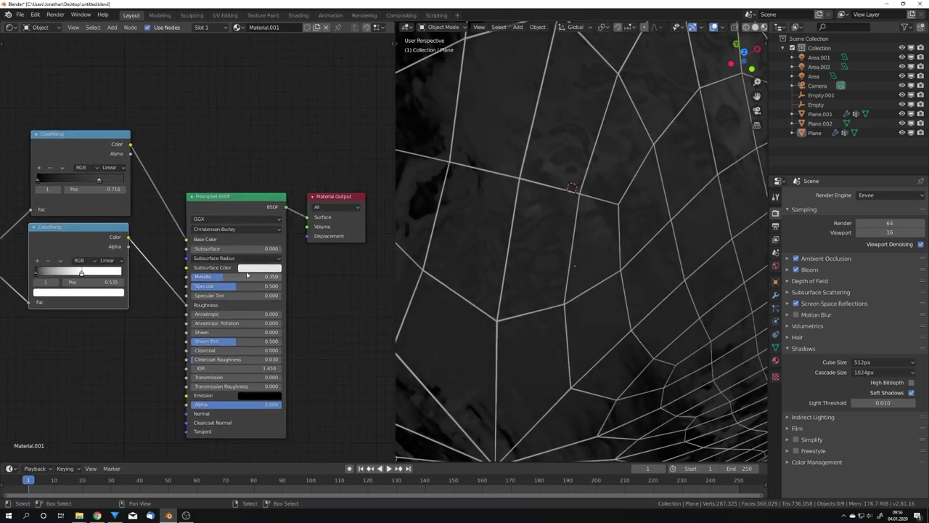
Add a Bump node, feeding the grunge texture's color into Height and its output into the Principled BSDF's Normal.
scroll(497, 253, "down", 10)
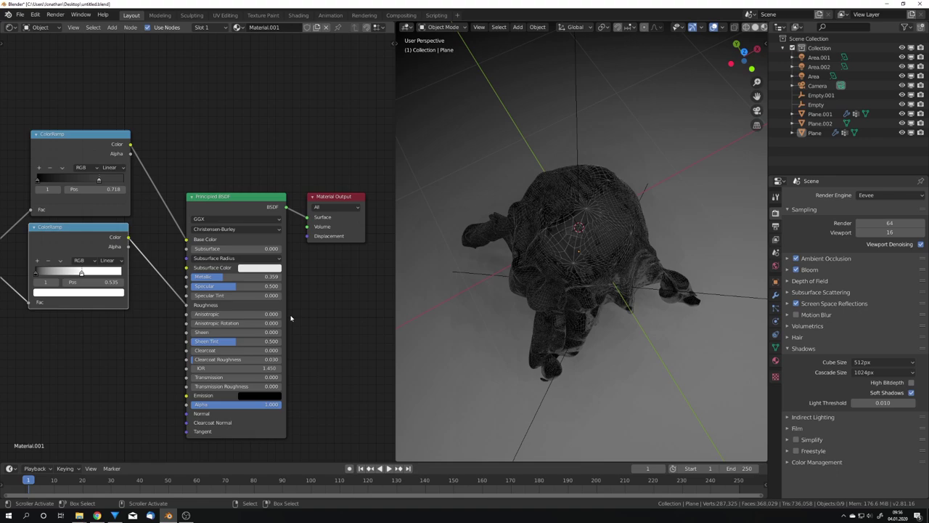
middle_click_drag(291, 318, 388, 236)
key("shift+a")
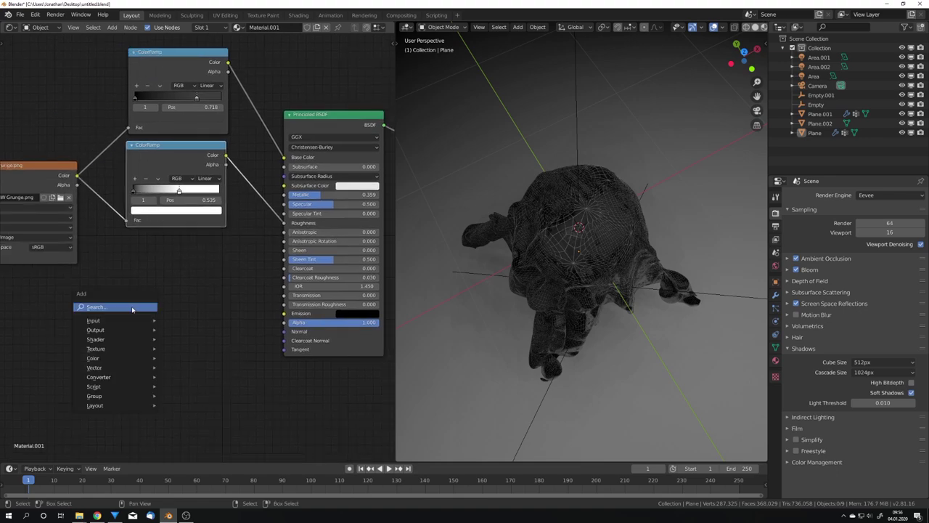
left_click(135, 311)
type("bump")
key("Return")
left_click(142, 276)
left_click_drag(77, 175, 141, 329)
left_click_drag(166, 286, 284, 331)
Reduce the Bump node's Strength to 0.066 on the cloth material.
scroll(591, 236, "up", 8)
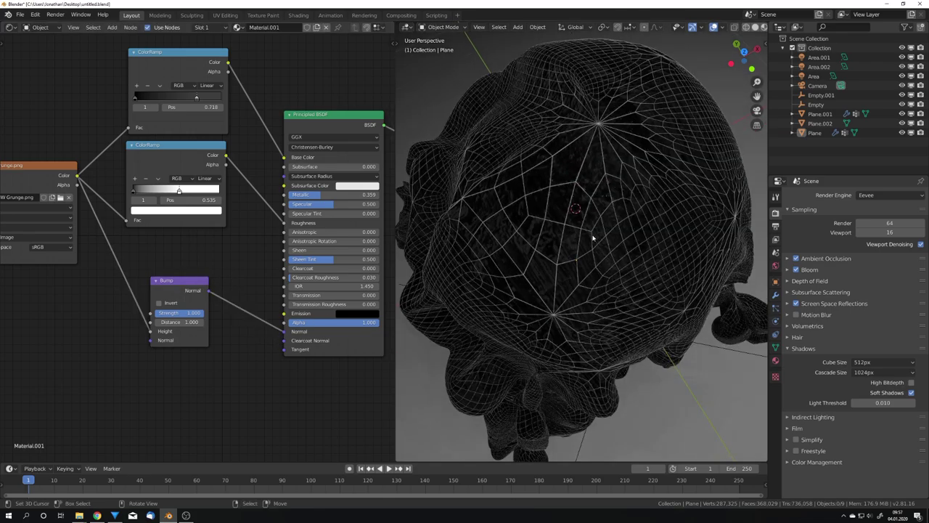
left_click(179, 313)
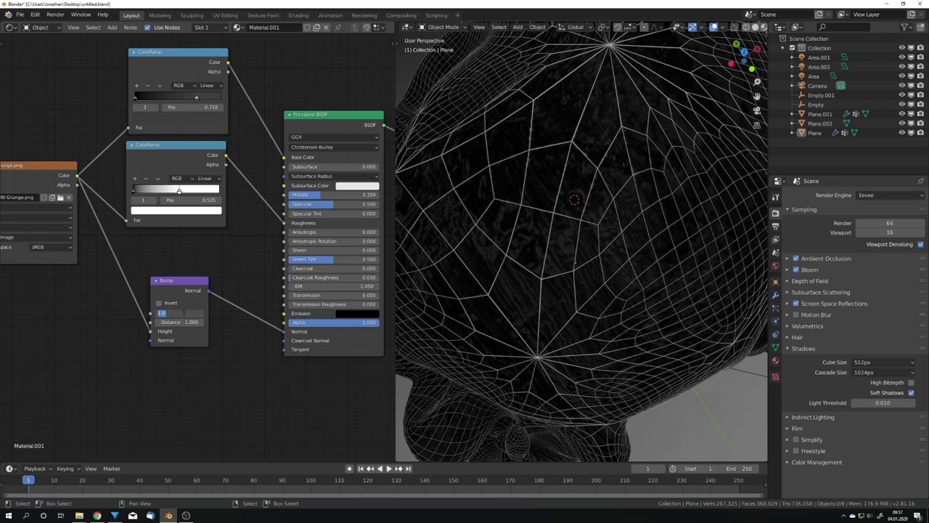
type(".1")
key("Return")
left_click_drag(185, 314, 173, 314)
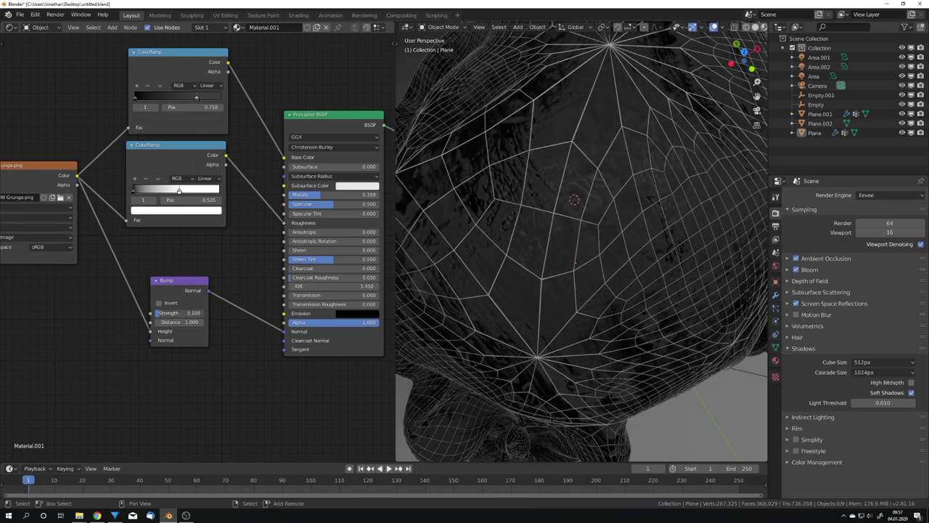
scroll(436, 268, "down", 10)
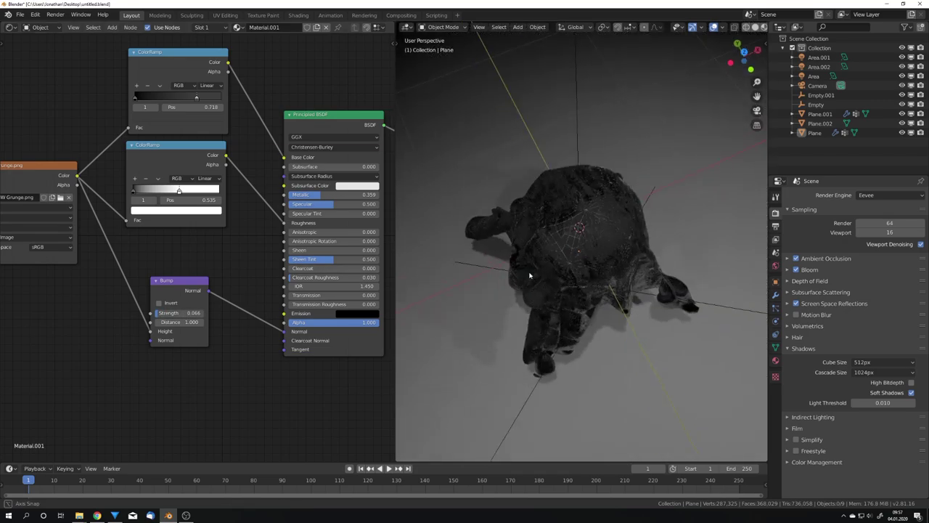
Select the wireframe overlay and move its Principled BSDF node away from the Material Output to make room.
scroll(537, 267, "up", 12)
left_click(573, 252)
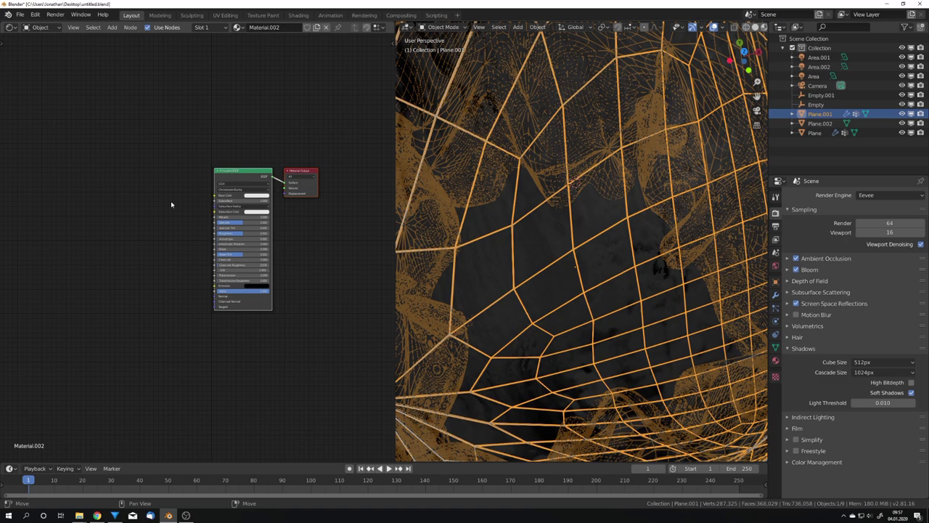
middle_click_drag(172, 205, 139, 239)
scroll(193, 212, "up", 6)
left_click_drag(223, 198, 109, 247)
middle_click_drag(195, 256, 215, 273)
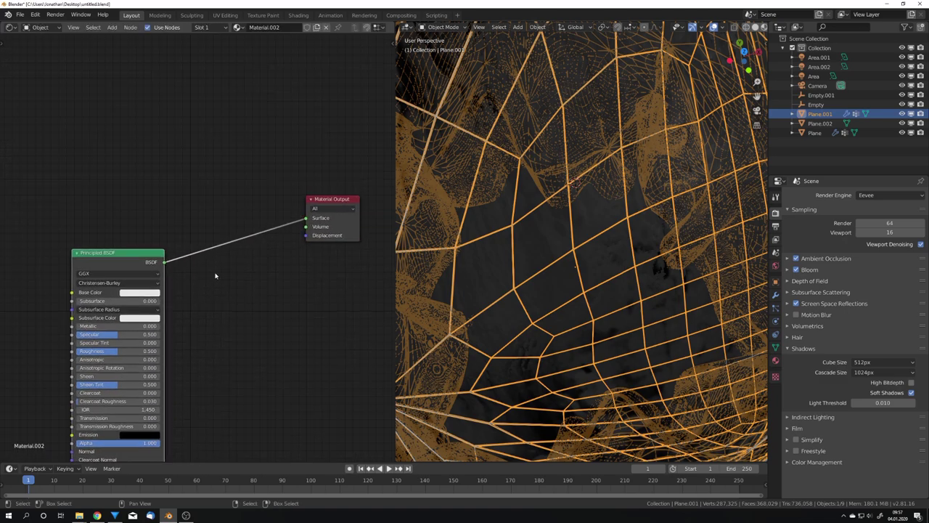
Add a Noise Texture to the wireframe material and preview its output on the mesh with everything deselected.
key("shift+a")
left_click(238, 272)
type("noise")
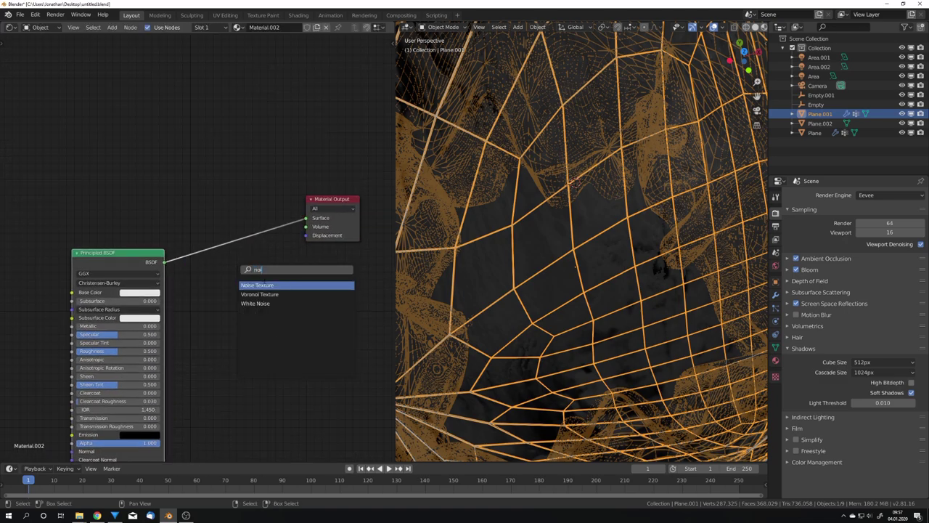
key("Return")
left_click(126, 125)
left_click(126, 124, "ctrl+shift")
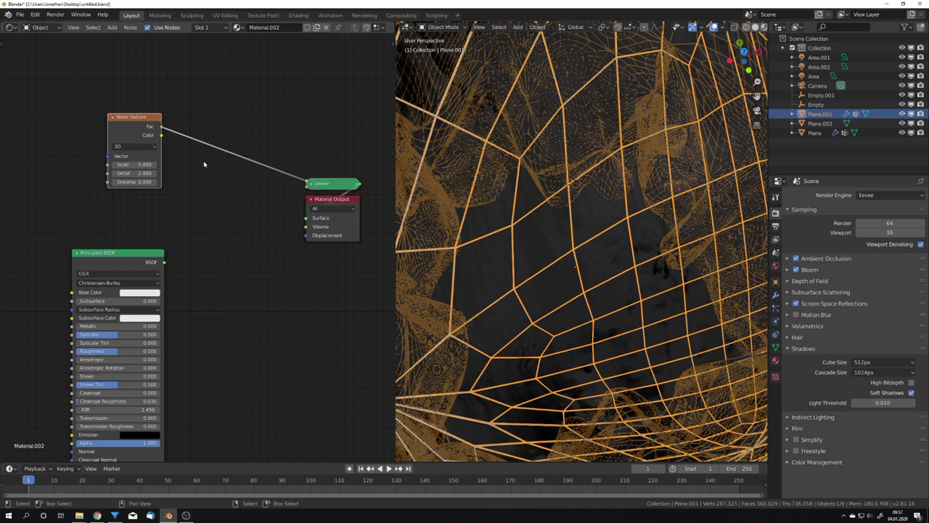
scroll(480, 207, "down", 7)
middle_click_drag(465, 207, 476, 207)
key("alt+a")
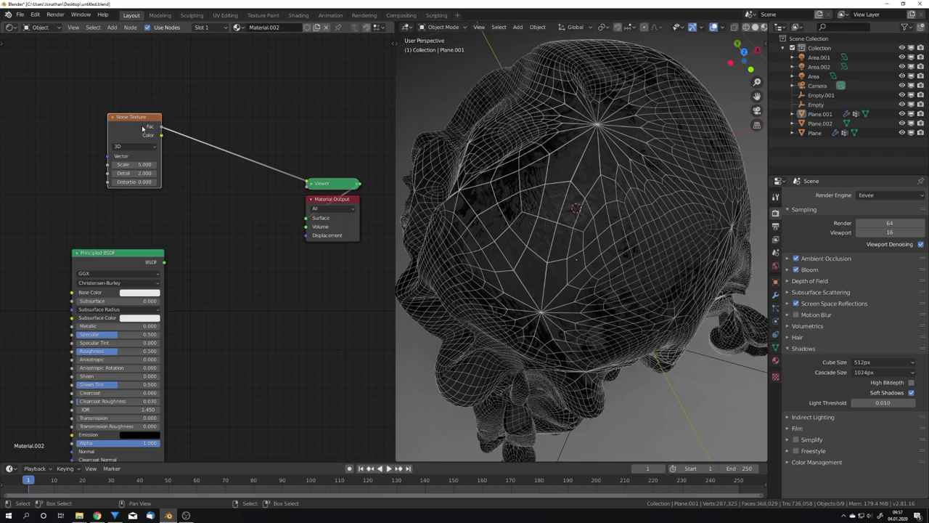
Duplicate the Noise Texture and feed the copy's Fac output into the original's Vector input.
middle_click_drag(143, 128, 223, 182)
key("shift+d")
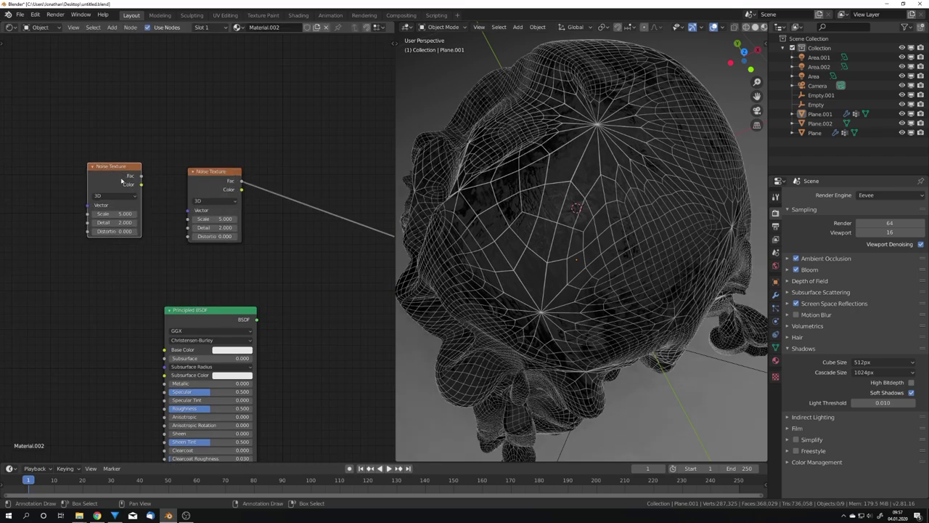
left_click(122, 181)
mouse_move(141, 176)
left_mouse_down()
mouse_move(187, 210)
mouse_move(119, 182)
mouse_move(129, 184)
left_mouse_up()
left_click_drag(209, 190, 177, 190)
Add a ColorRamp between the second Noise Texture and the Viewer node.
middle_click_drag(284, 224, 204, 247)
key("shift+a")
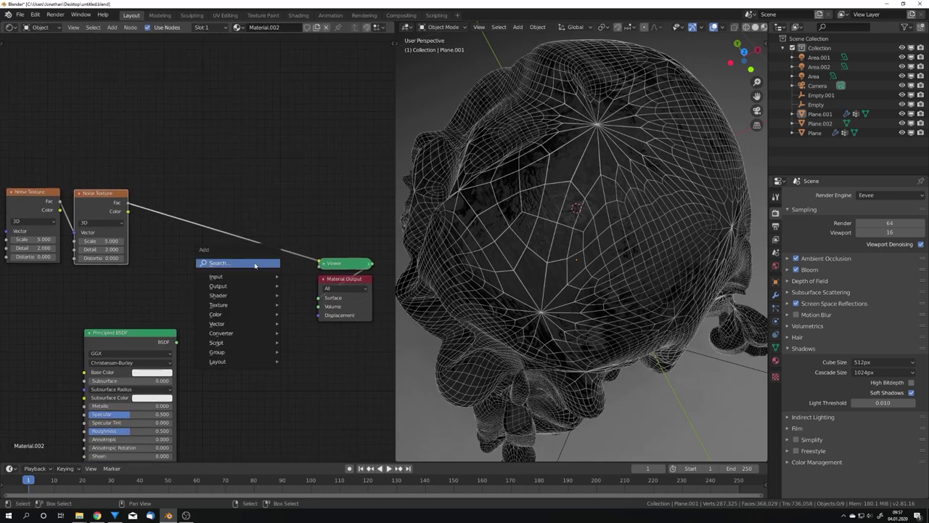
left_click(255, 266)
type("ramp")
key("Return")
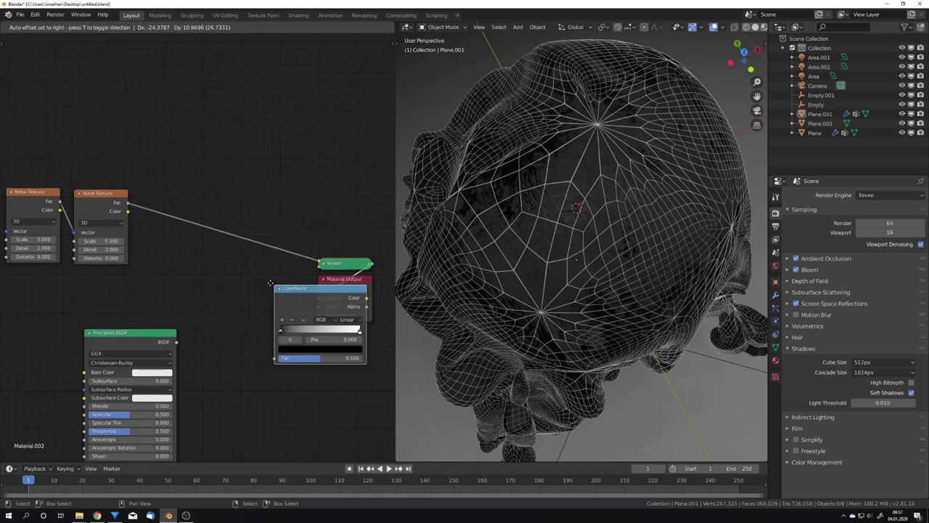
left_click(173, 192)
left_click_drag(207, 206, 207, 198)
Tighten the noise ColorRamp by moving its black stop to 0.528 and its white stop to 0.863.
scroll(40, 201, "up", 5)
middle_click_drag(39, 200, 79, 200)
mouse_move(79, 201)
left_mouse_down()
mouse_move(65, 192)
mouse_move(78, 198)
left_mouse_up()
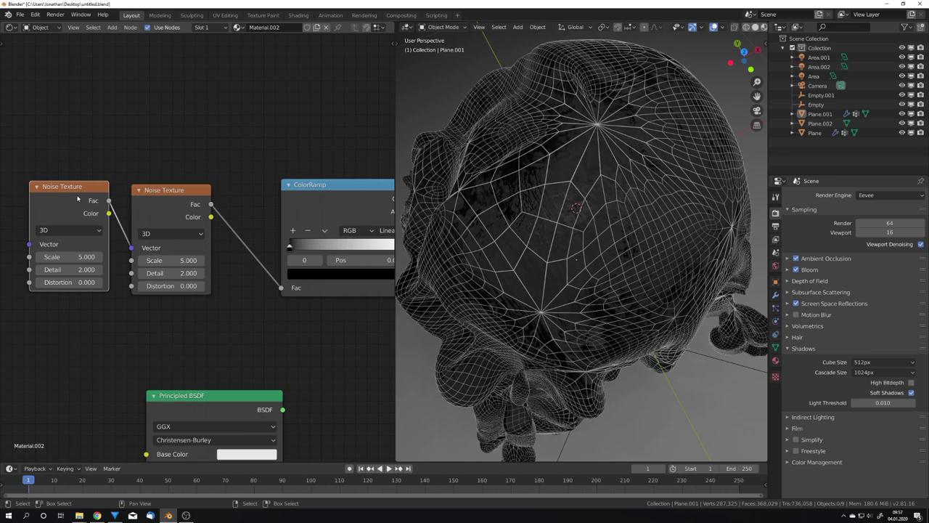
middle_click_drag(302, 230, 207, 218)
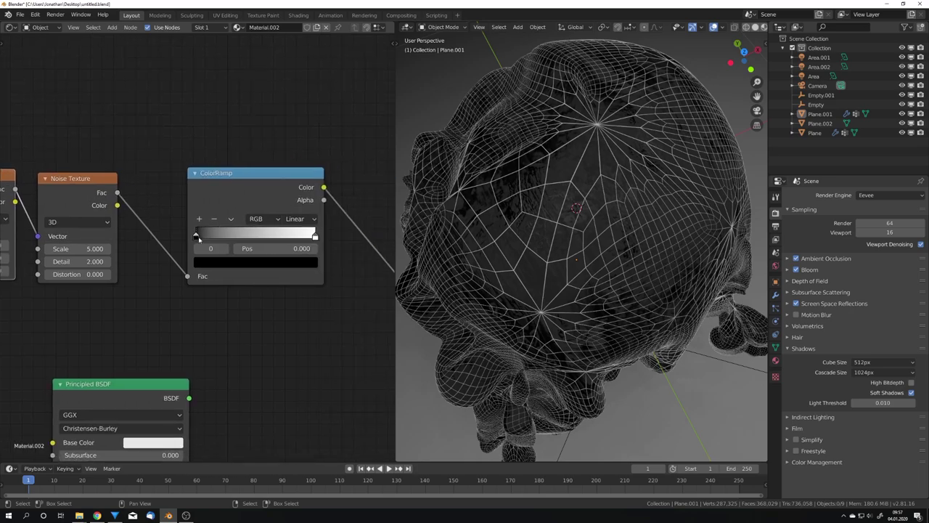
left_click(309, 237)
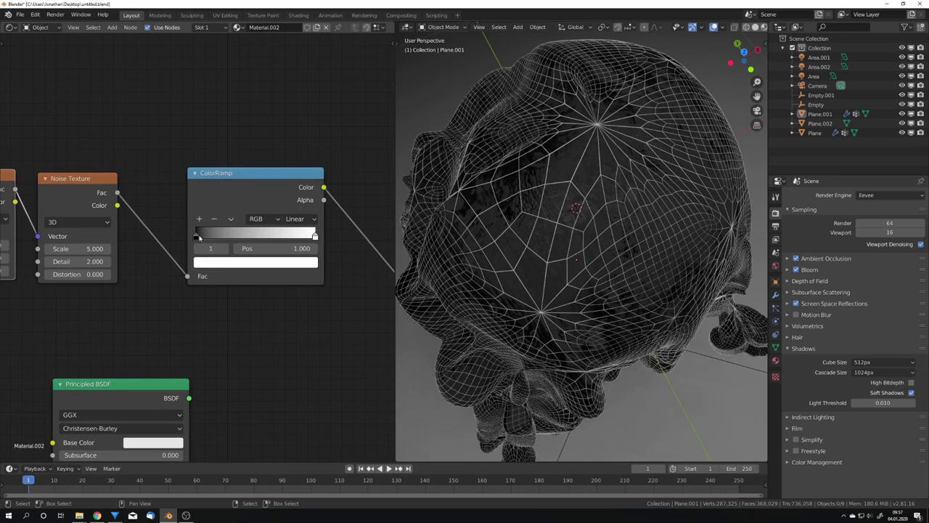
mouse_move(198, 237)
left_mouse_down()
mouse_move(296, 240)
mouse_move(280, 241)
left_mouse_up()
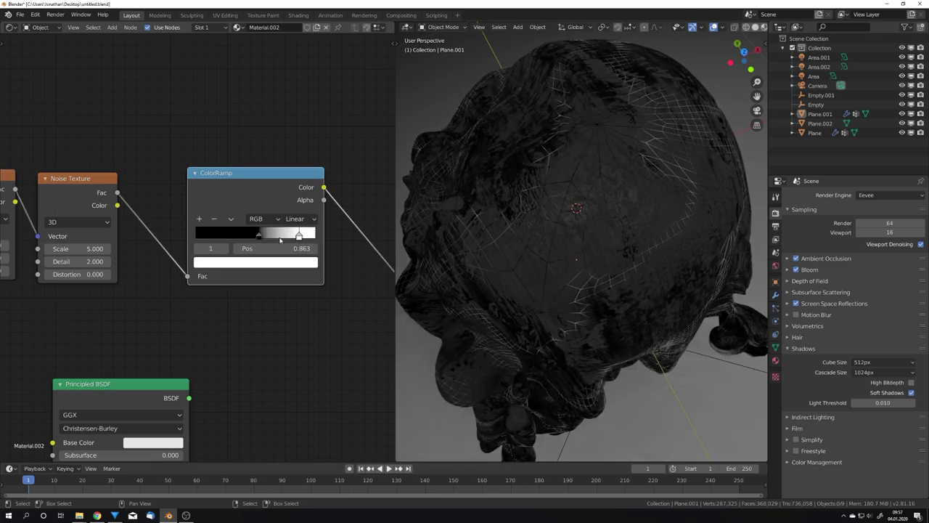
left_click(260, 236)
Add a Mix Shader, feeding the ColorRamp's output into Fac and the Principled BSDF into the first Shader input.
scroll(276, 289, "down", 3)
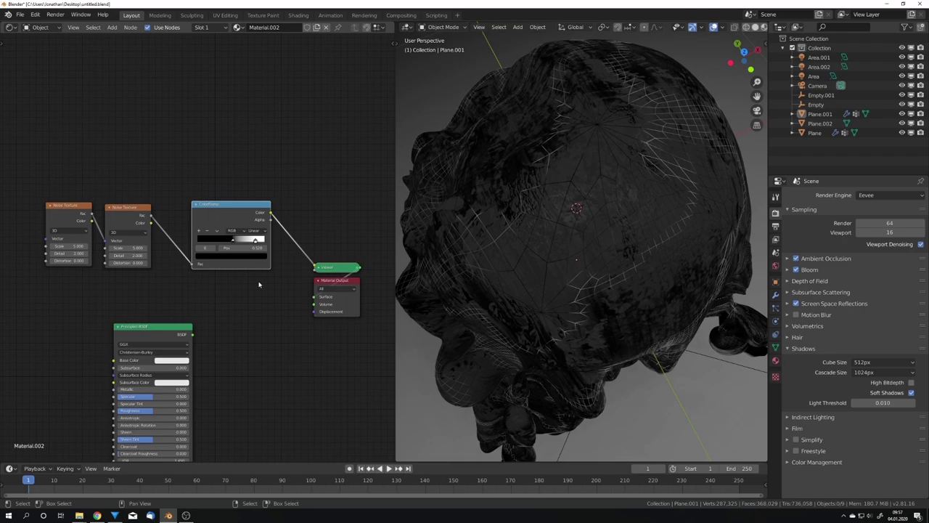
left_click_drag(288, 294, 336, 300)
key("shift+a")
left_click(234, 312)
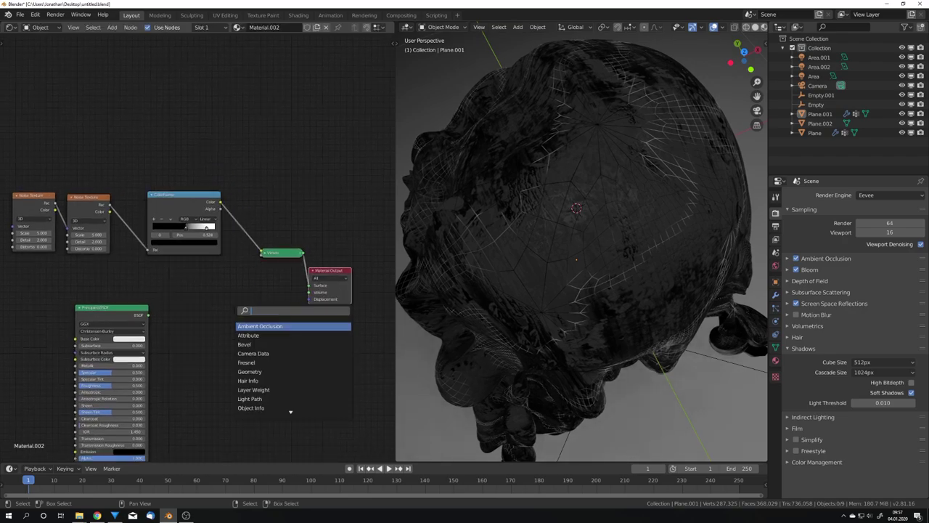
type("mix")
key("Return")
left_click(244, 298)
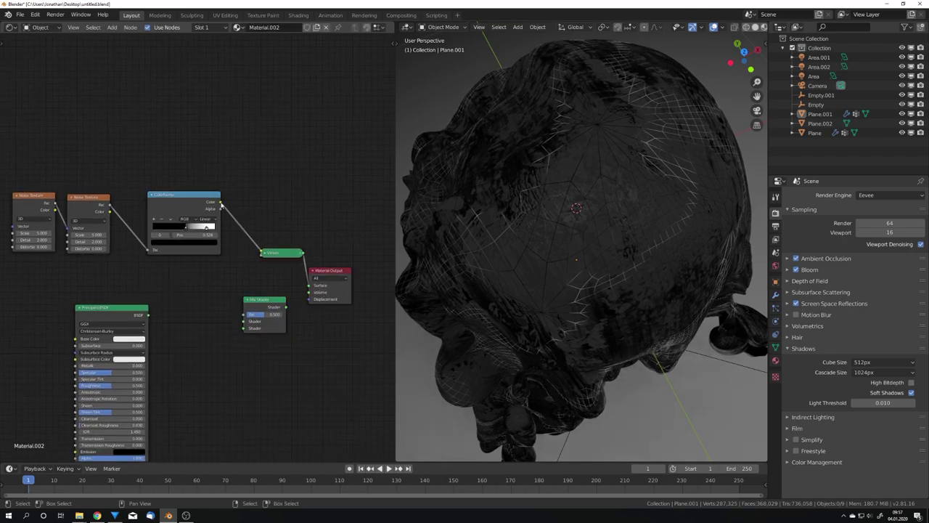
left_click_drag(221, 205, 244, 314)
left_click_drag(148, 314, 243, 322)
Add an Emission shader below the Mix Shader.
middle_click_drag(221, 351, 254, 343)
key("shift+a")
left_click(254, 343)
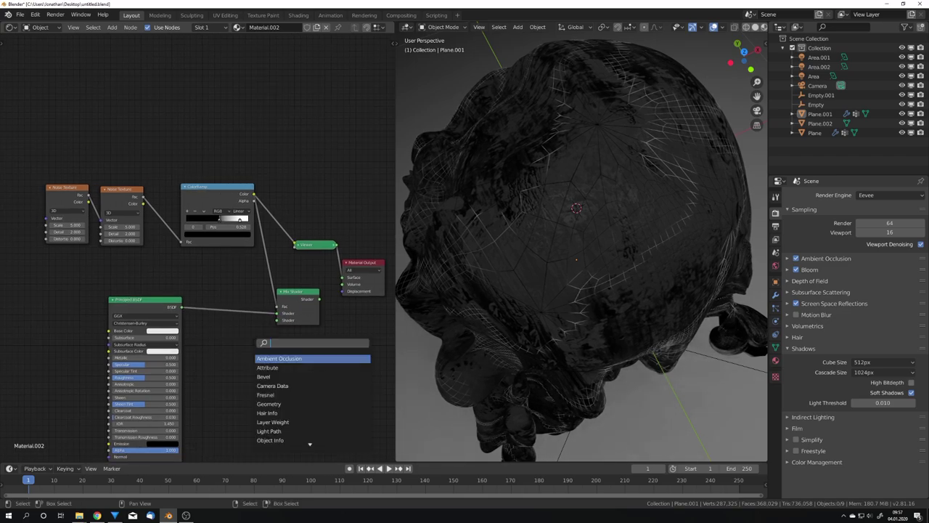
type("em")
key("Return")
left_click(227, 333)
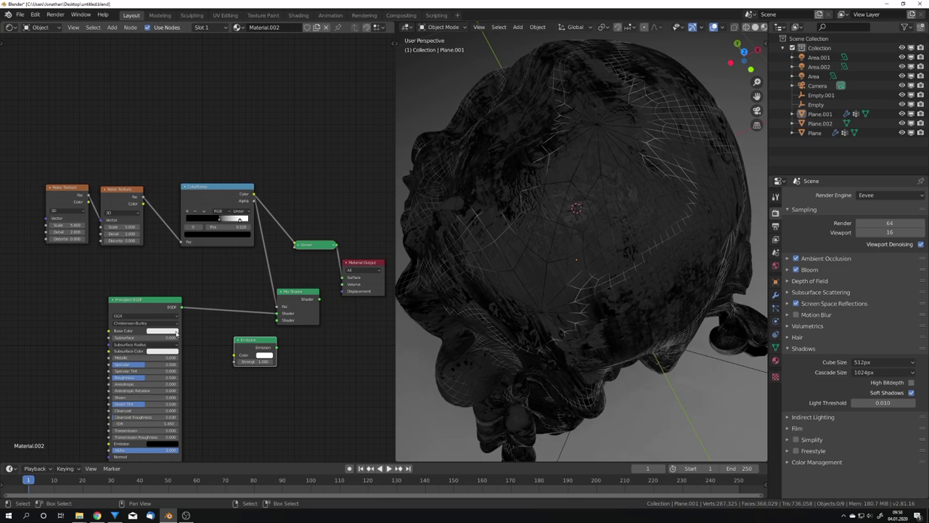
Give the wireframe's Principled BSDF a near-black base color, Metallic 0.602 and Roughness 0.317.
scroll(176, 332, "up", 2)
left_click(173, 332)
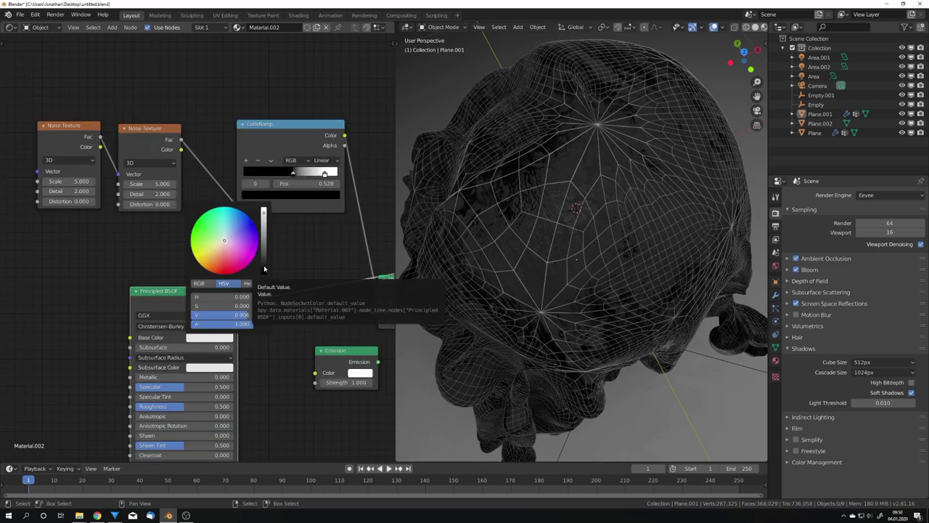
left_click(264, 269)
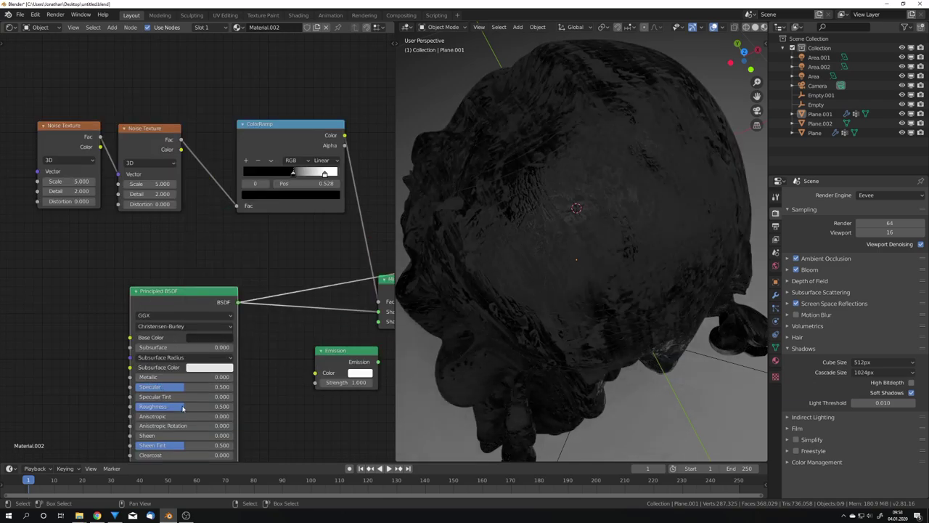
left_click_drag(152, 378, 173, 406)
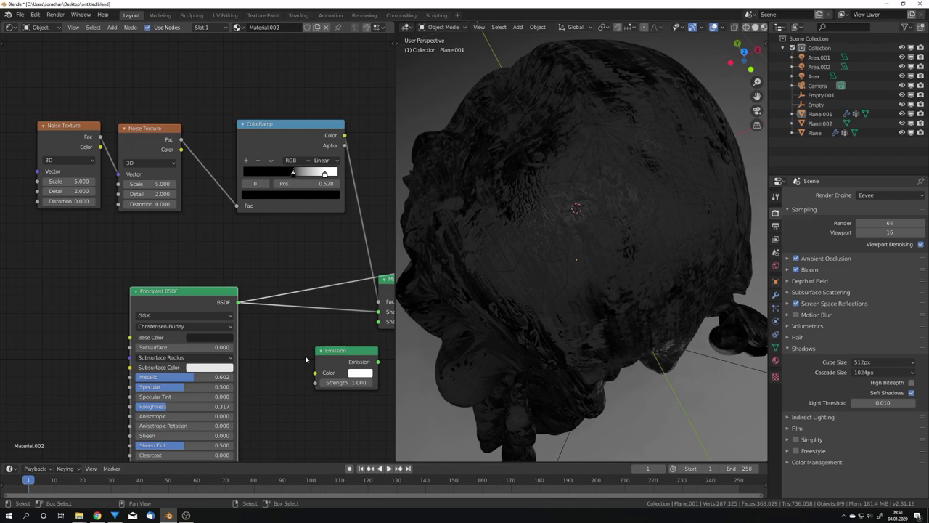
Connect the Emission to the Mix Shader's second Shader input and route the mix to the Material Output's Surface.
middle_click_drag(306, 359, 193, 368)
left_click_drag(225, 360, 266, 331)
left_click(303, 303)
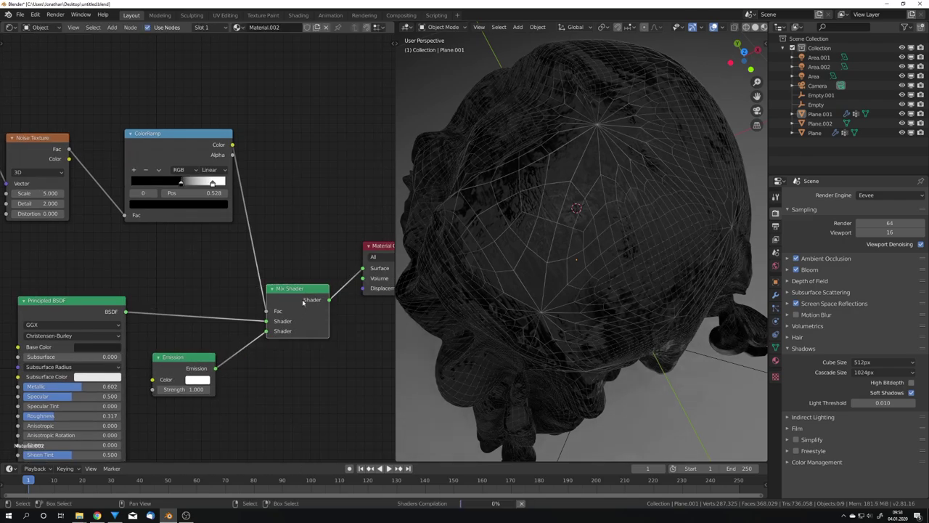
Set the Emission shader's Strength to 30.
scroll(313, 316, "up", 1)
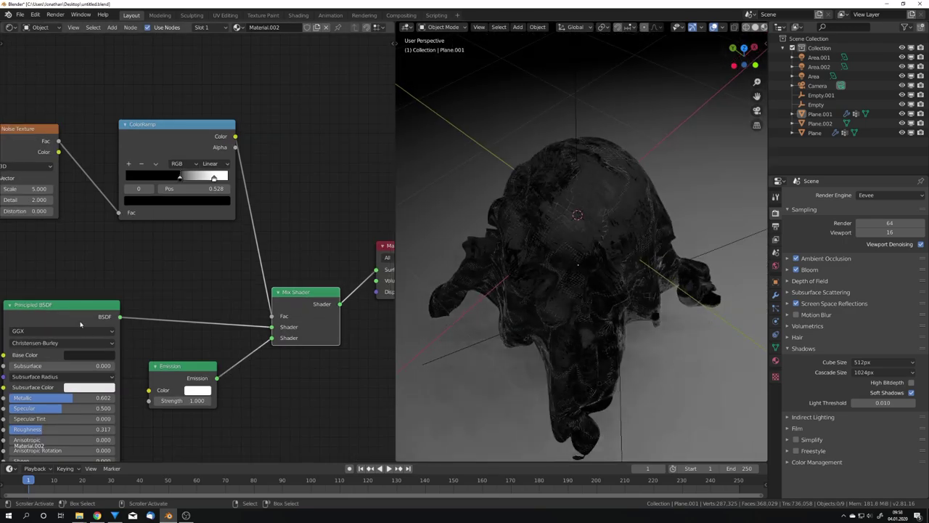
scroll(154, 312, "up", 4)
middle_click_drag(220, 351, 217, 273)
left_click(190, 355)
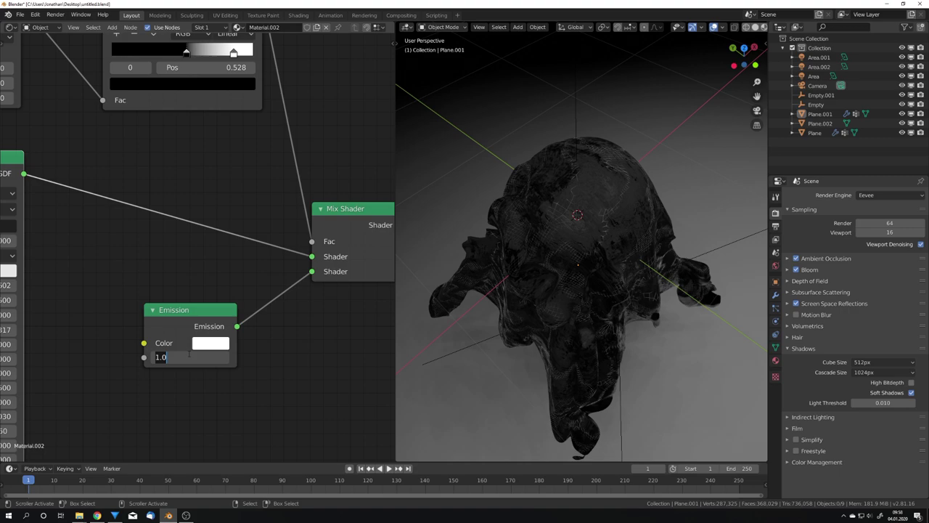
key("Return")
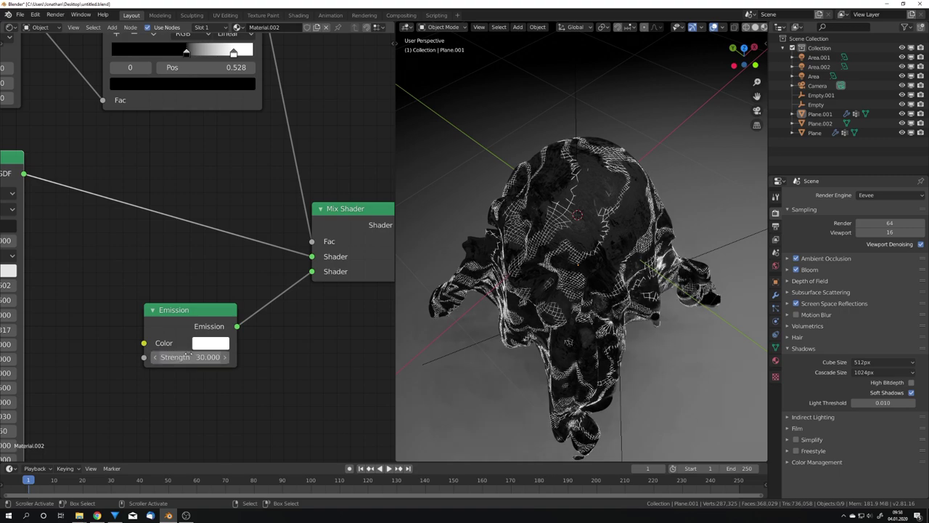
Move the ColorRamp's black stop to 0.588 and view the glowing wireframe through the camera.
middle_click_drag(203, 104, 207, 232)
left_click_drag(190, 184, 199, 185)
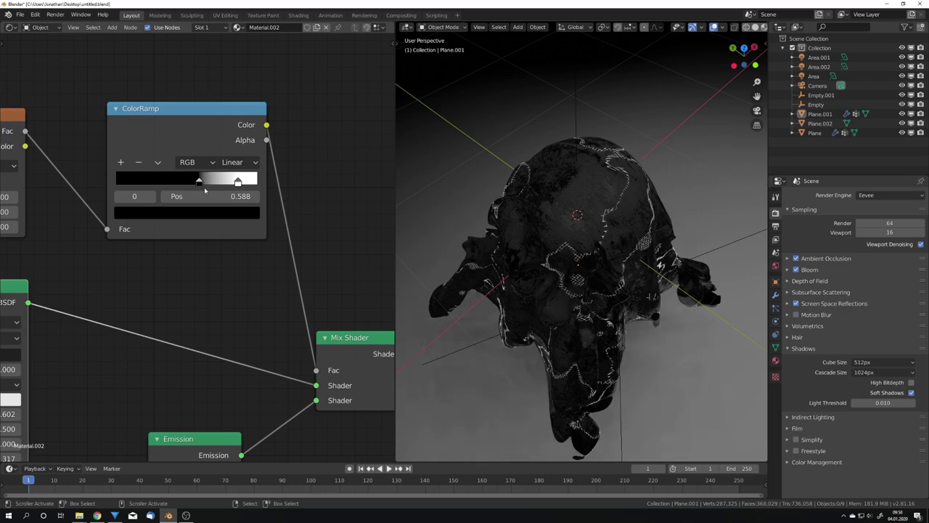
middle_click_drag(508, 218, 530, 254)
key("KP_0")
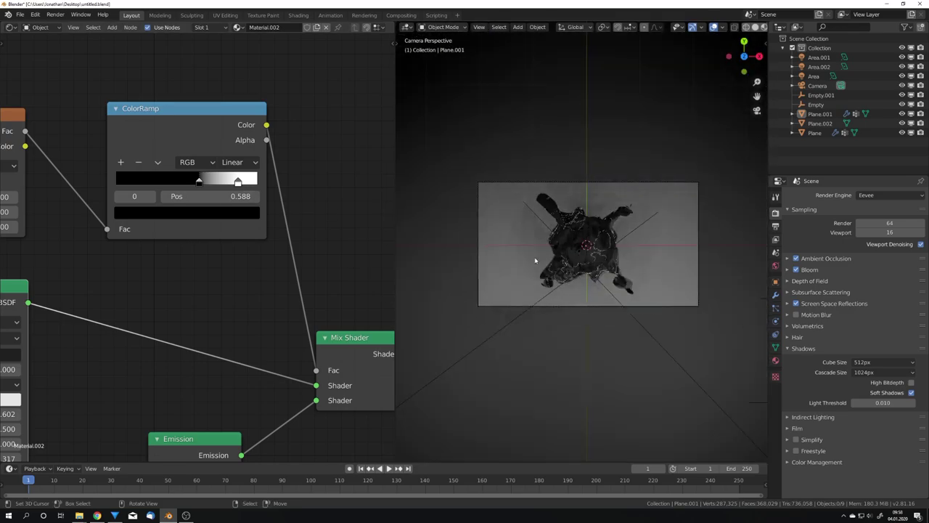
Duplicate the Mix Shader and insert the copy between the first Mix Shader and the Material Output.
middle_click_drag(368, 315, 184, 254)
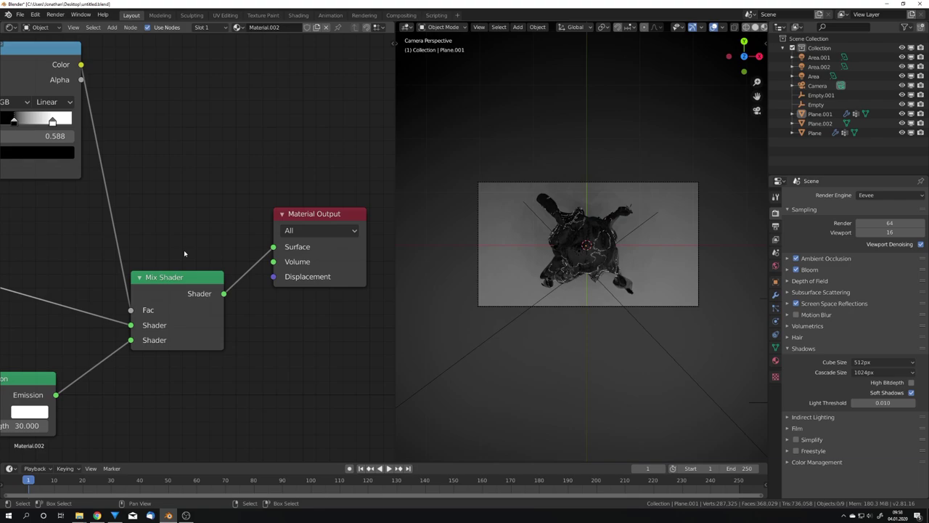
scroll(190, 265, "down", 5)
middle_click_drag(201, 289, 104, 301)
left_click_drag(172, 251, 295, 317)
key("shift+d")
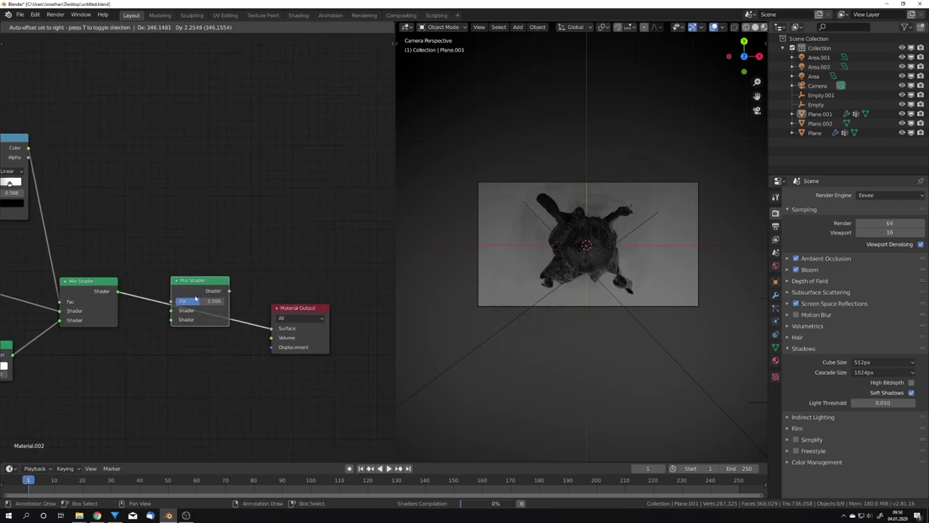
left_click(138, 325)
middle_click_drag(138, 325, 252, 289)
Duplicate the Emission shader and connect the copy to the second Mix Shader's lower Shader input.
left_click_drag(102, 316, 92, 317)
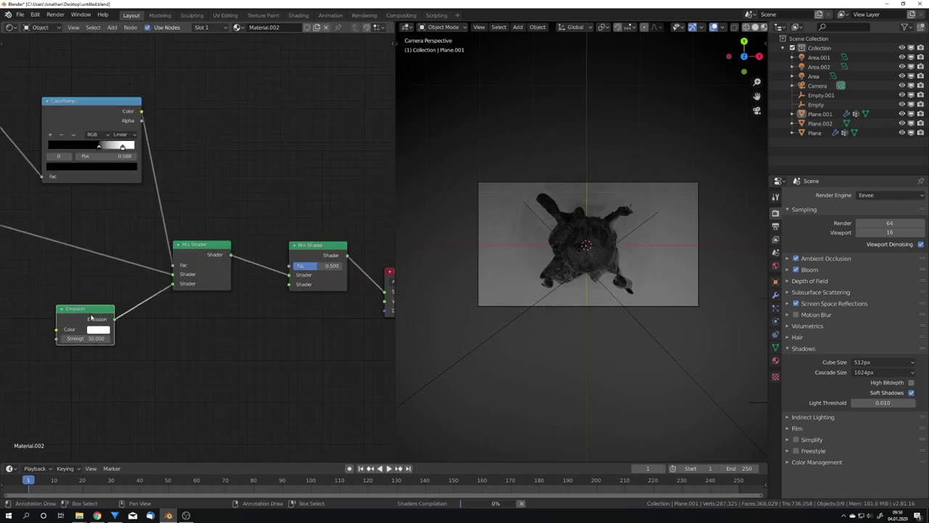
key("shift+d")
left_click(193, 338)
left_click_drag(204, 334, 289, 284)
Duplicate both Noise Texture nodes together with the ColorRamp and place the copies above the originals.
scroll(247, 276, "down", 1)
middle_click_drag(182, 251, 357, 354)
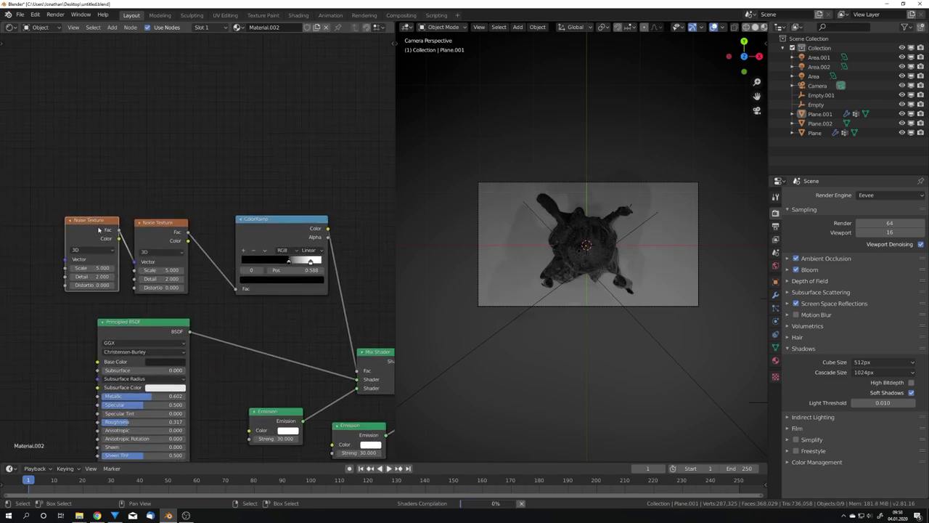
left_click(181, 234, "shift")
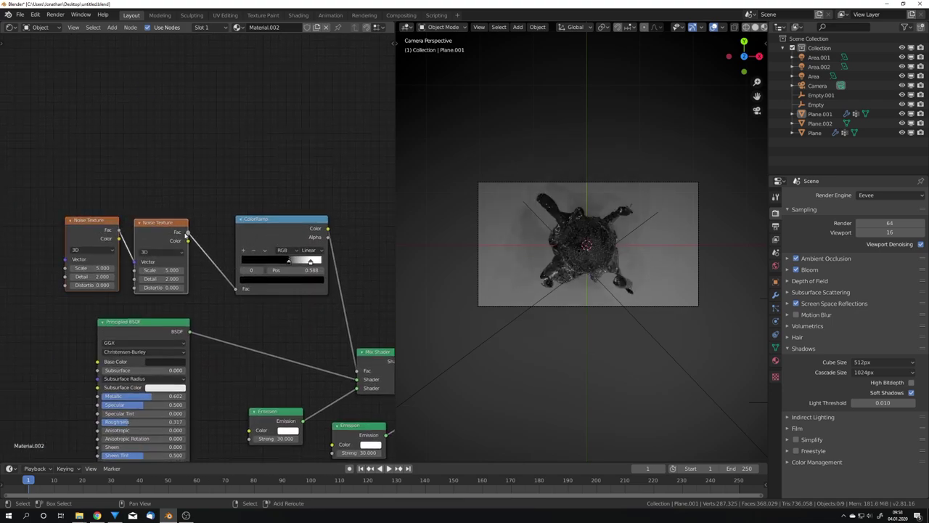
left_click(273, 235, "shift")
key("shift+d")
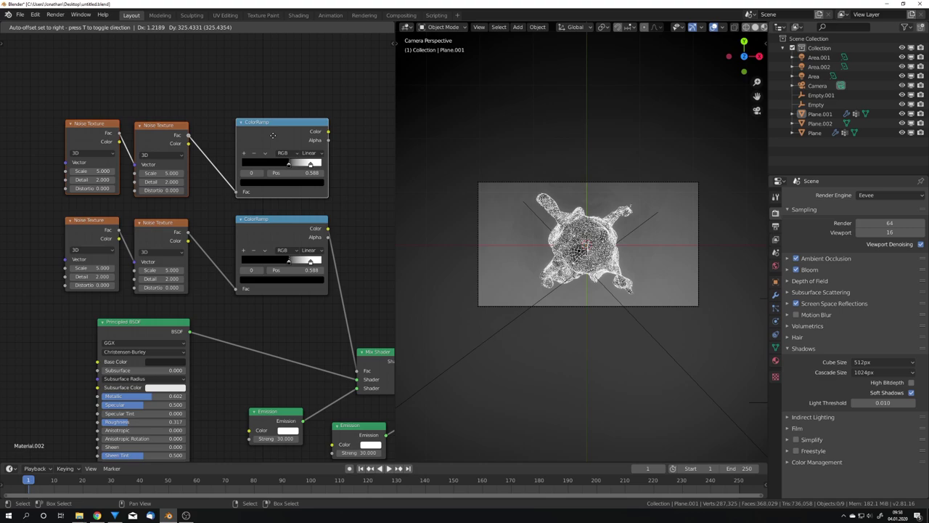
left_click(273, 140)
Switch both duplicated Noise Textures to 4D, with W at 17.9 on the one feeding the ColorRamp.
left_click(179, 160)
left_click(170, 155)
left_click(156, 188)
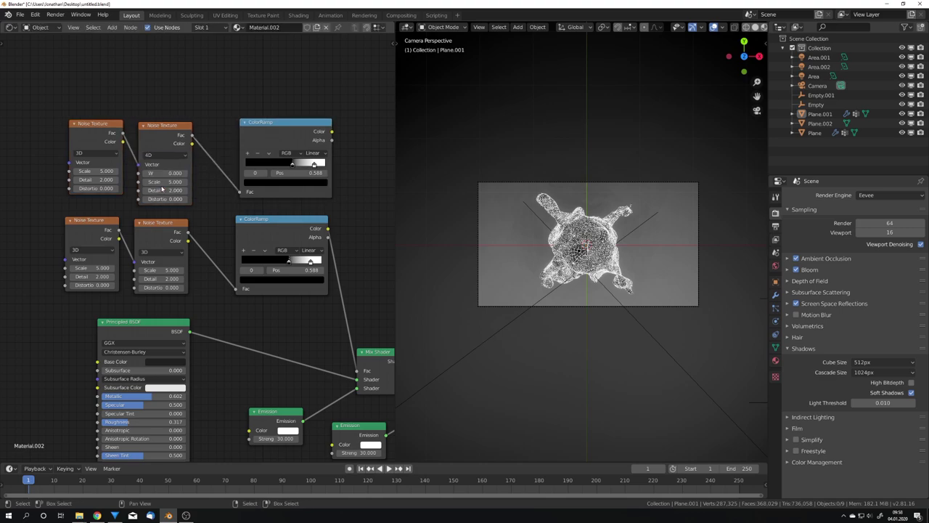
left_click(91, 153)
left_click(93, 188)
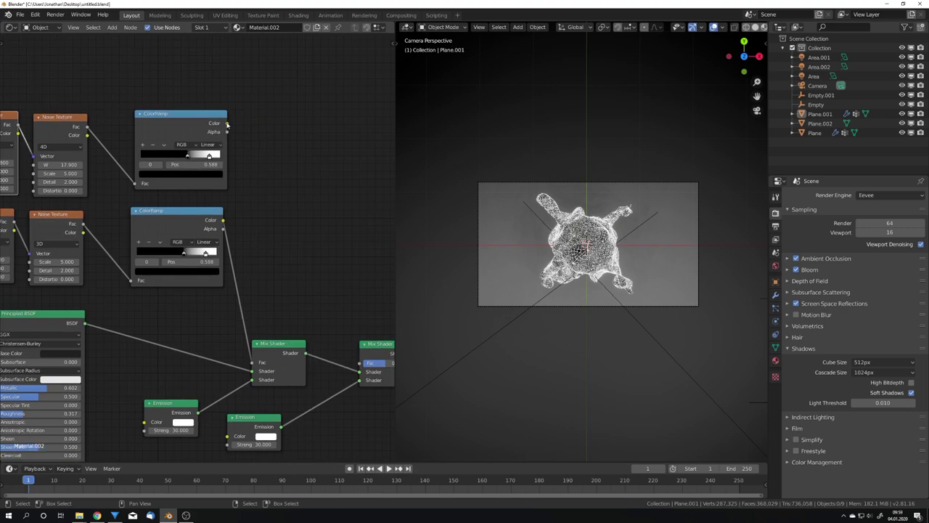
Connect the duplicated ColorRamp's Color output to the second Mix Shader's Fac input.
left_click_drag(228, 125, 359, 363)
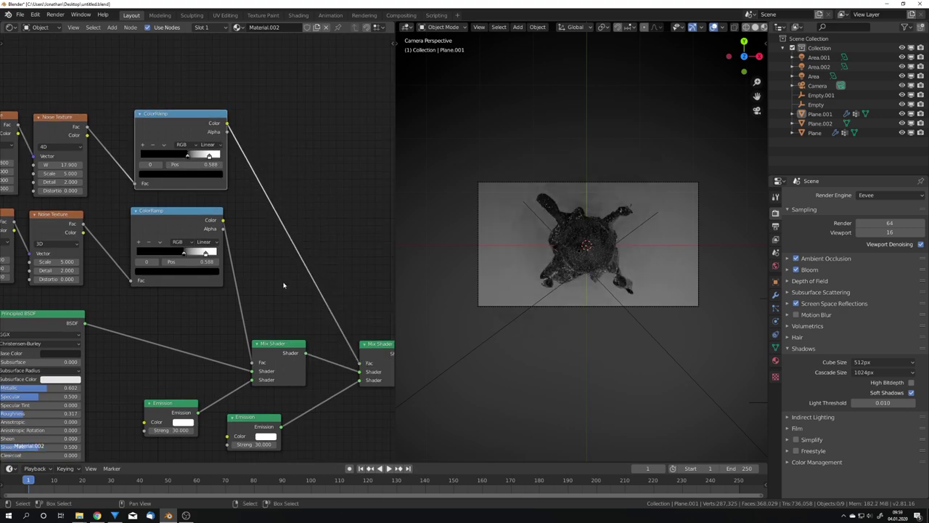
scroll(575, 276, "up", 5)
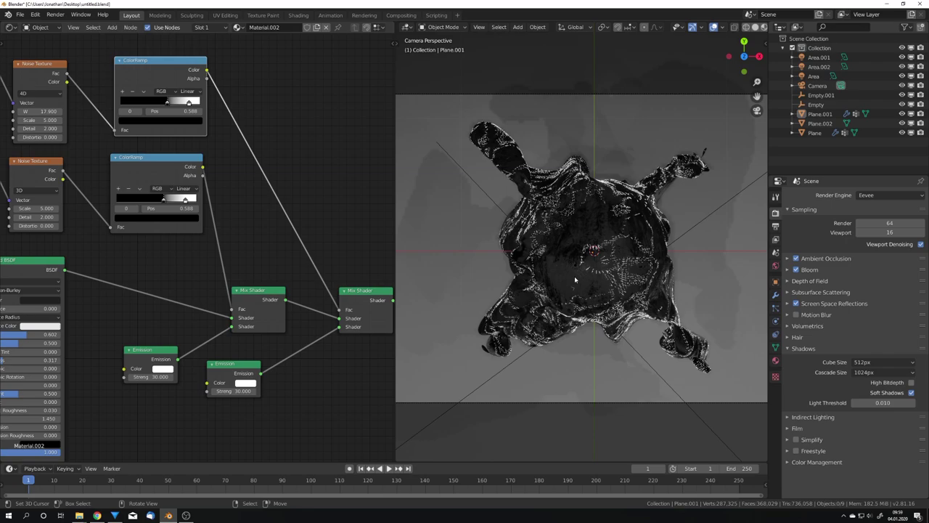
scroll(188, 341, "up", 2)
Set the first Emission shader's color to orange and the second Emission shader's color to light blue.
left_click(189, 354)
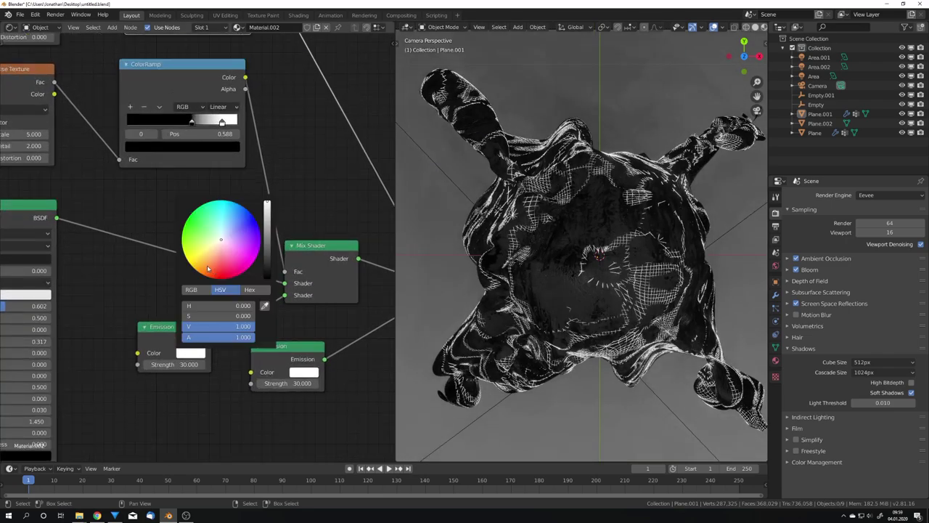
left_click(208, 269)
left_click(304, 372)
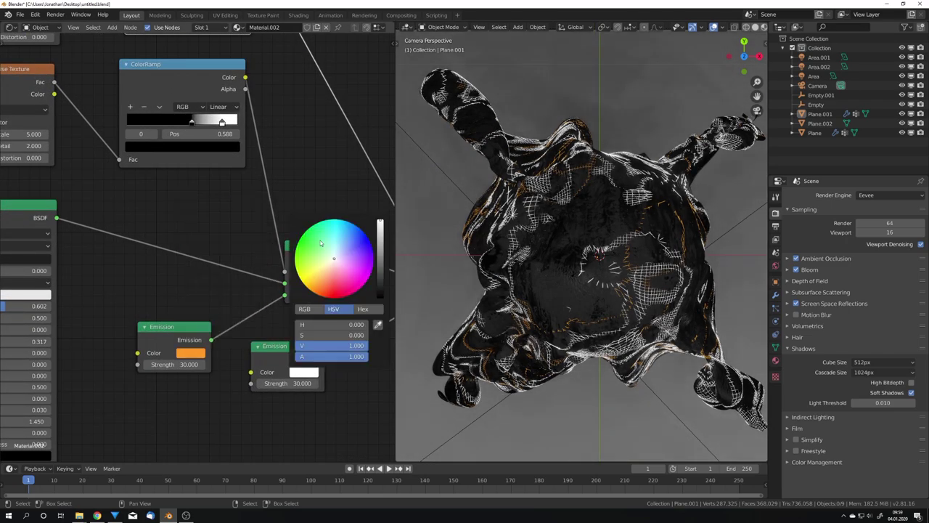
left_click(342, 240)
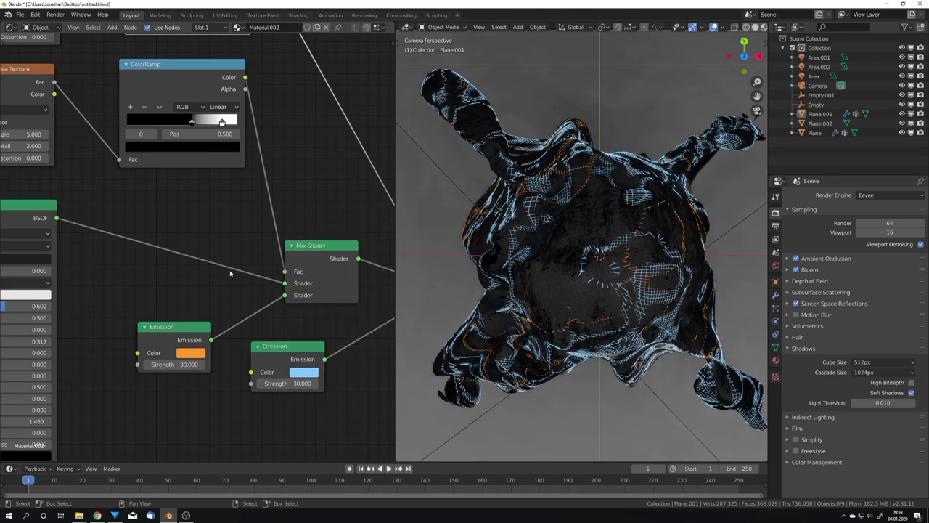
scroll(574, 280, "down", 5)
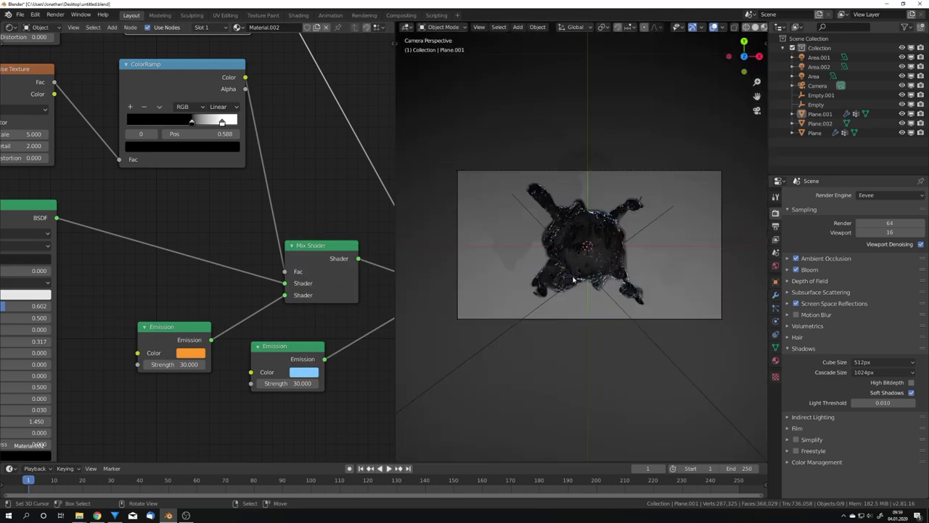
scroll(573, 280, "up", 5)
Add a new material to the background plane Plane.002 and darken its Base Color to near black.
left_click(581, 273)
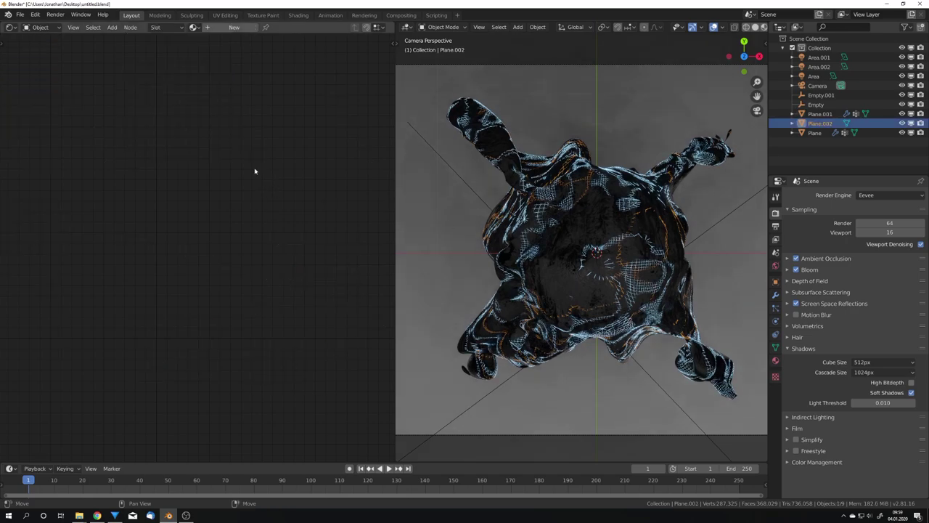
left_click(234, 27)
left_click(253, 240)
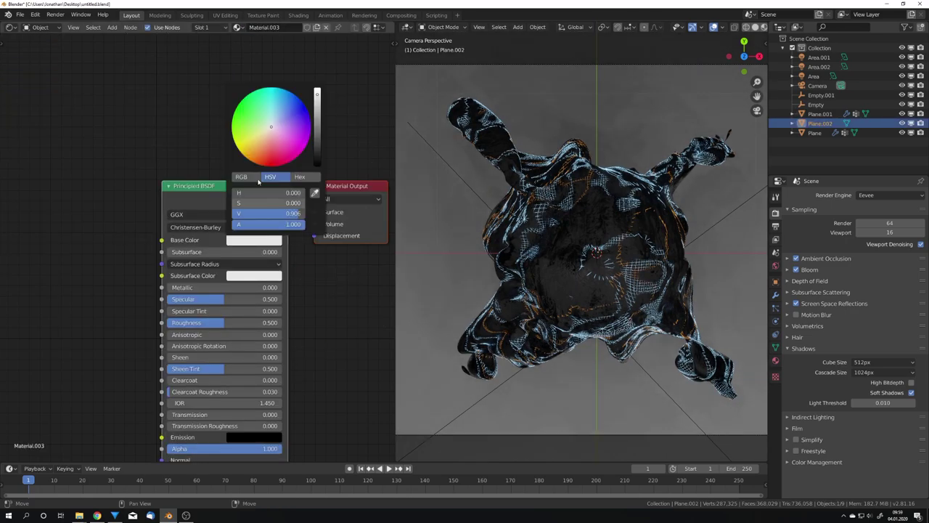
left_click_drag(317, 158, 317, 166)
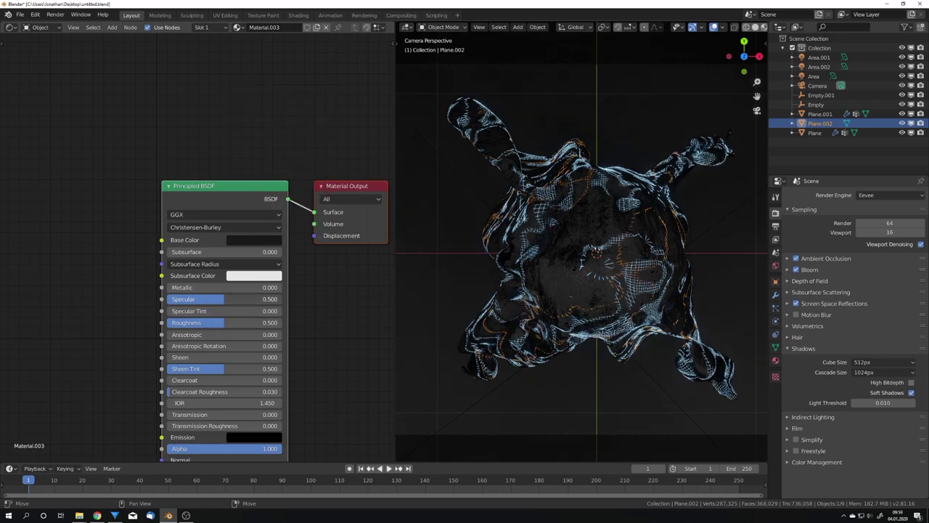
Set the background material's Specular to 0.254 and Roughness to 0.711.
left_click_drag(225, 299, 196, 300)
left_click_drag(242, 322, 267, 318)
scroll(531, 264, "down", 4)
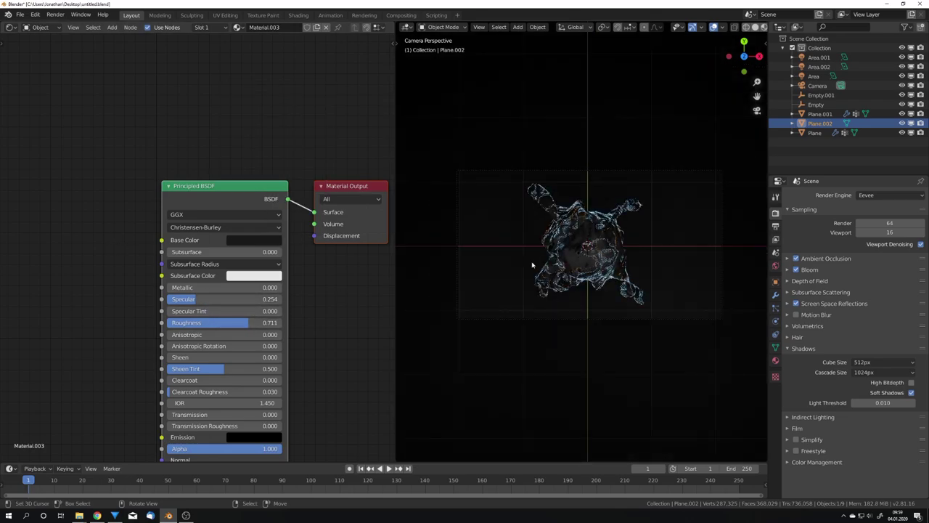
key("alt+a")
scroll(558, 266, "up", 3)
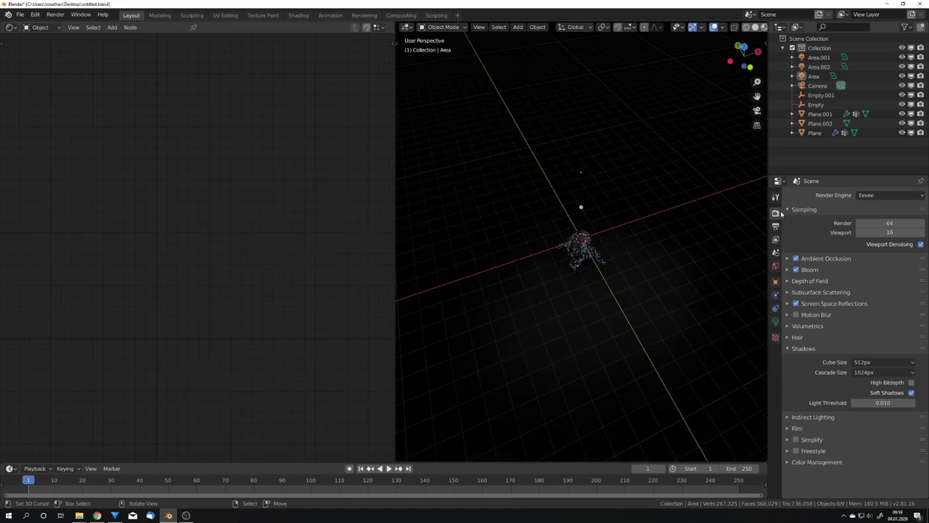
Switch the render engine to Cycles with GPU Compute as the device and preview the scene in rendered shading.
left_click(890, 195)
left_click(879, 226)
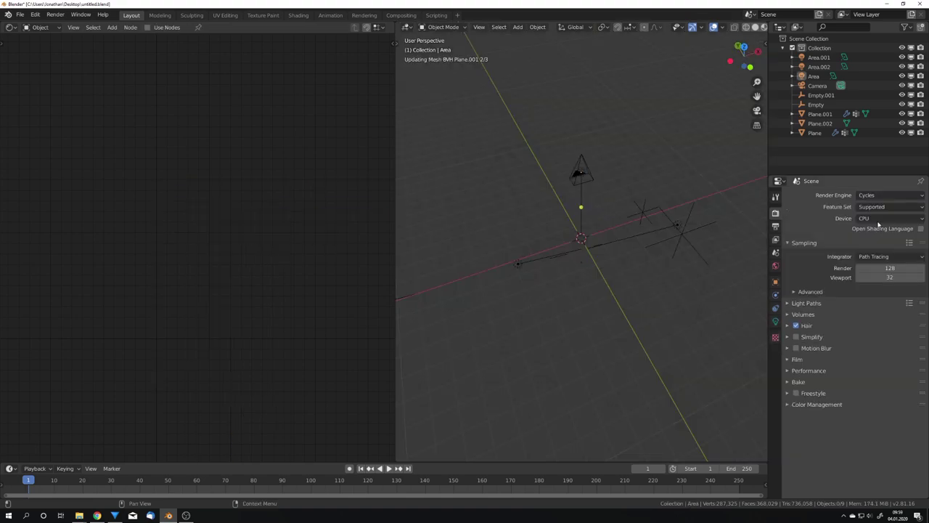
left_click(879, 218)
left_click(877, 239)
key("z")
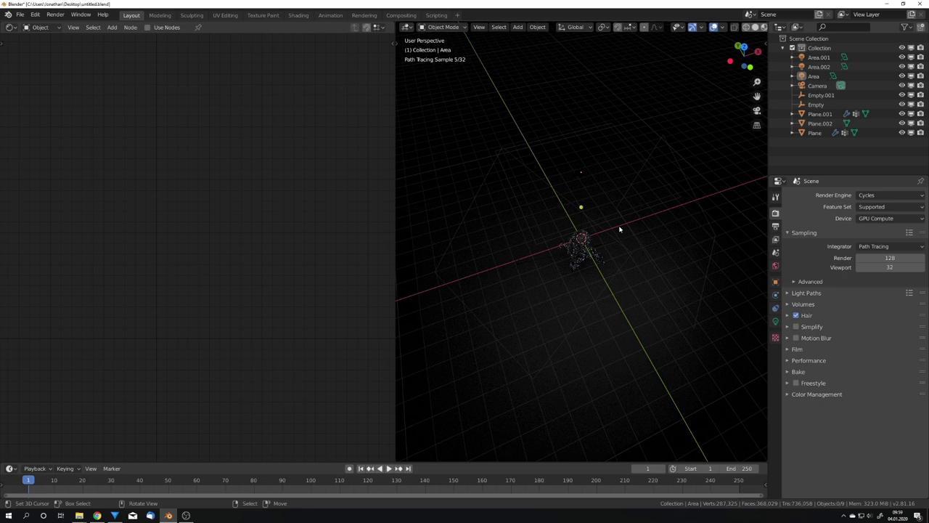
Look through the camera at the rendered sculpture and select the camera.
key("KP_0")
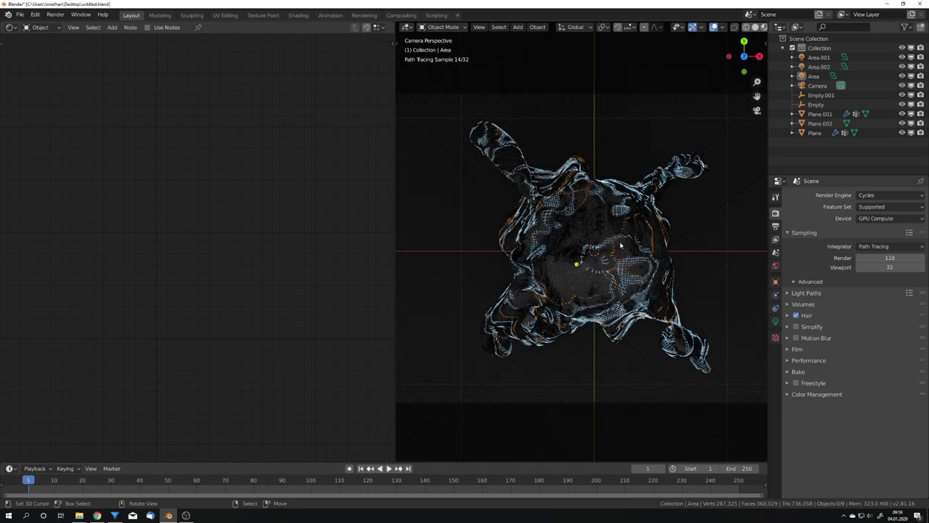
scroll(624, 289, "down", 5)
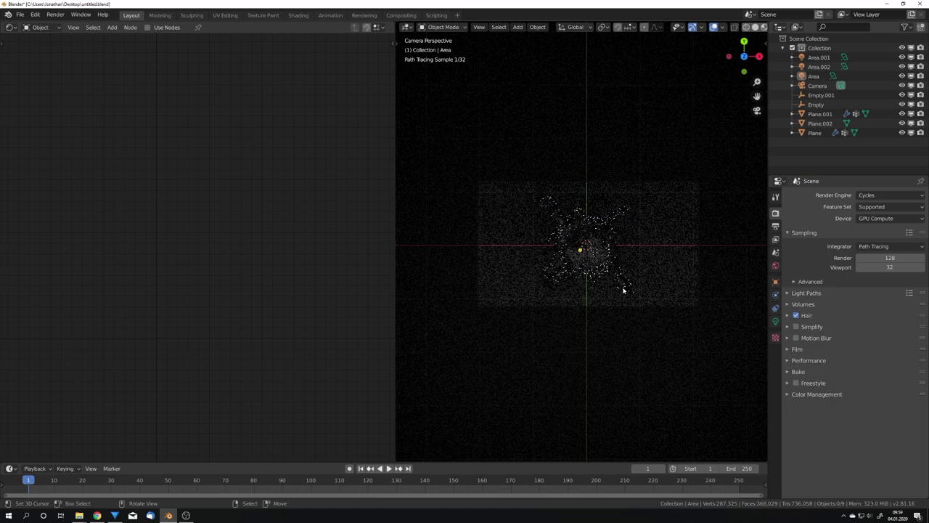
left_click(689, 304)
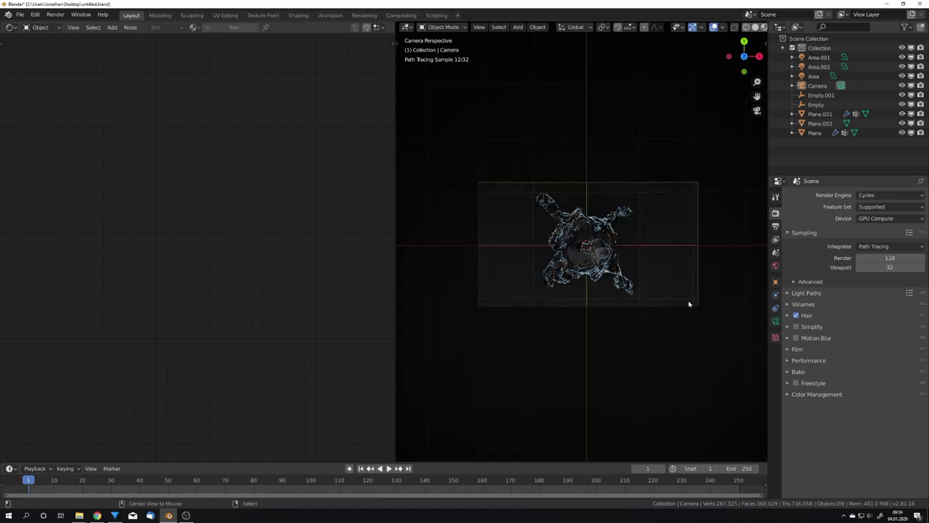